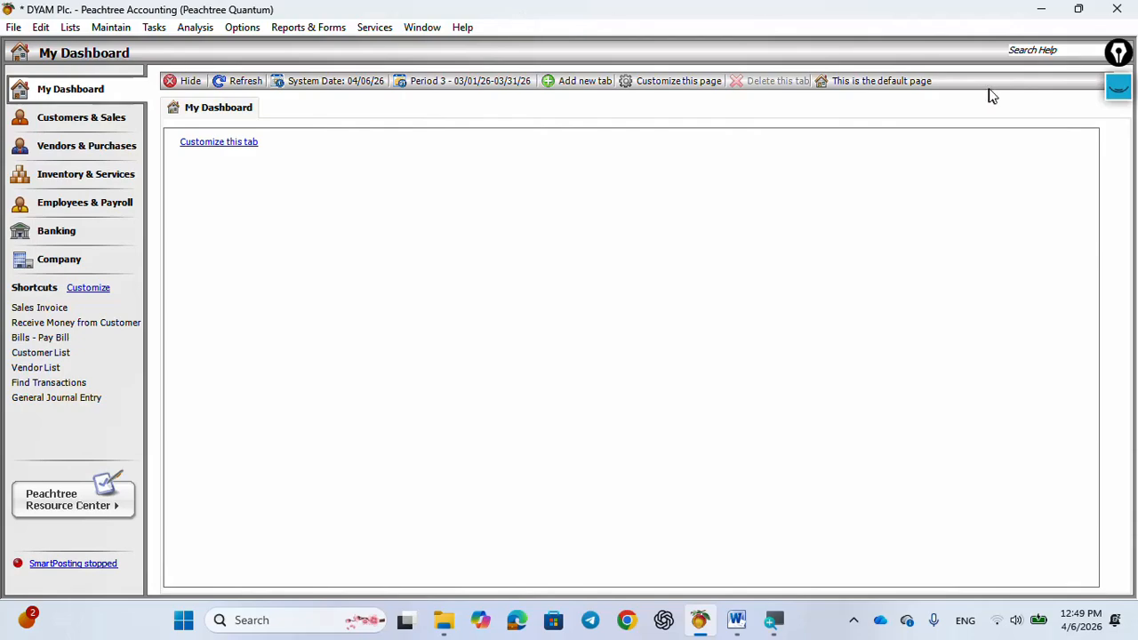
Step: Circle the word Maintain in the menu bar with the annotation pen, and hide the ink
left_click(1116, 97)
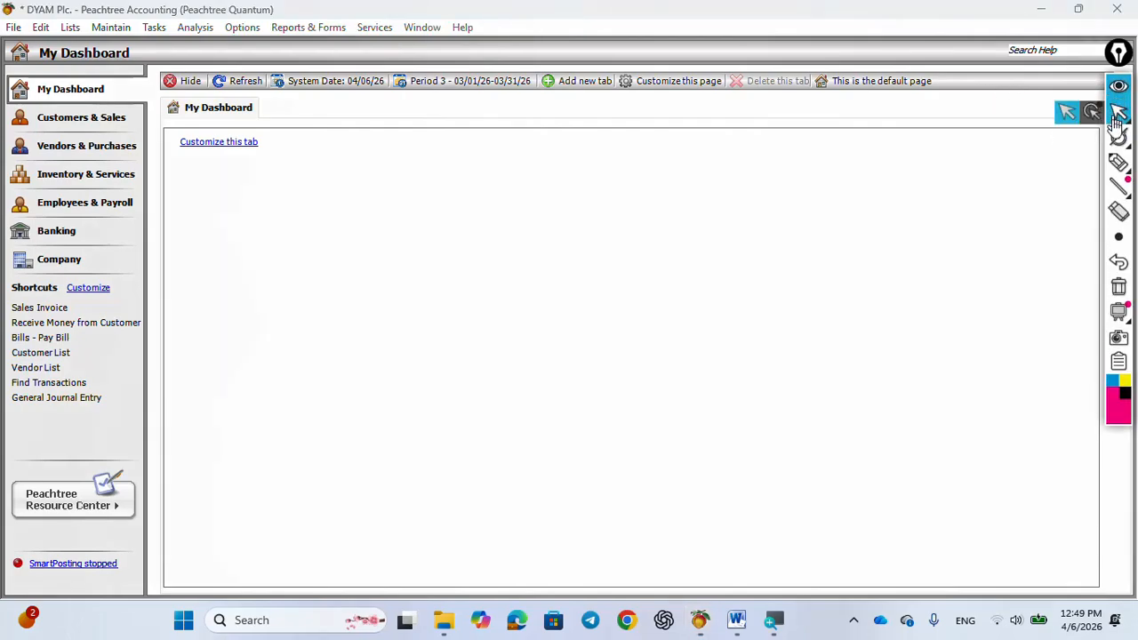
left_click(1119, 162)
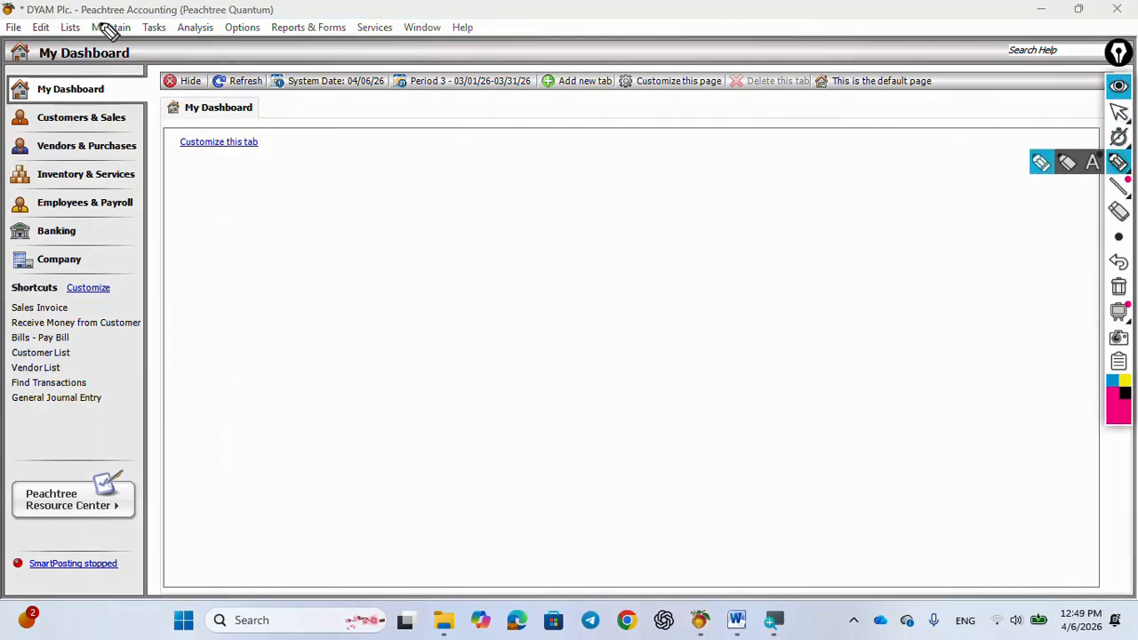
mouse_move(99, 25)
left_mouse_down()
mouse_move(87, 29)
mouse_move(98, 39)
mouse_move(127, 22)
mouse_move(93, 20)
left_mouse_up()
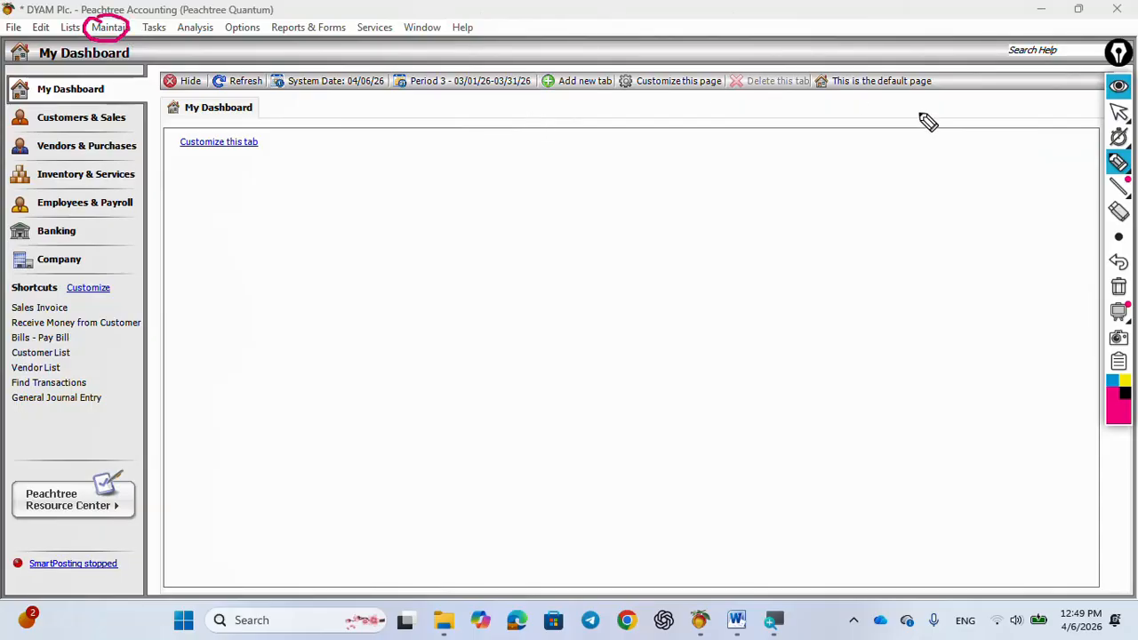
left_click(1119, 85)
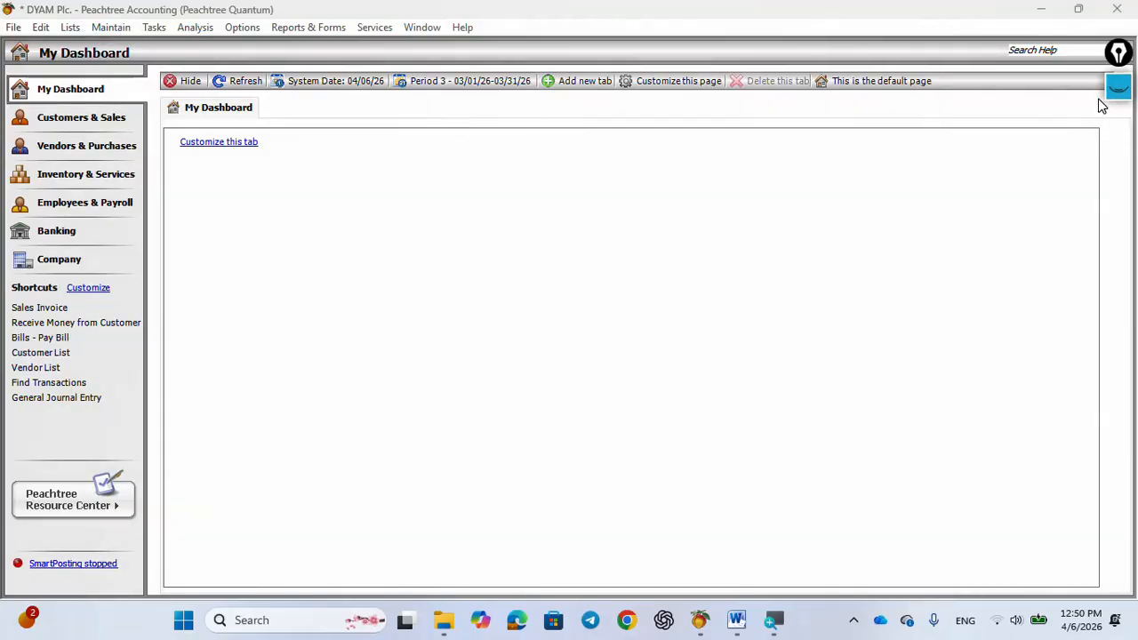
Step: Open the Maintain Inventory Items window and switch to the DYAM Plc. project document in Word
left_click(107, 28)
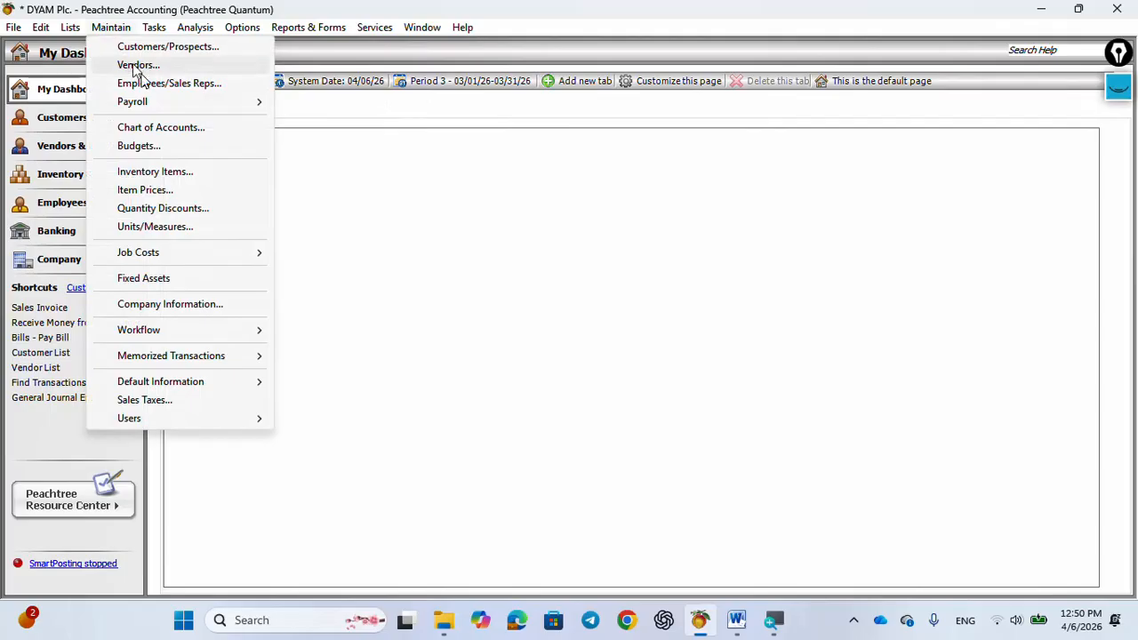
left_click(155, 172)
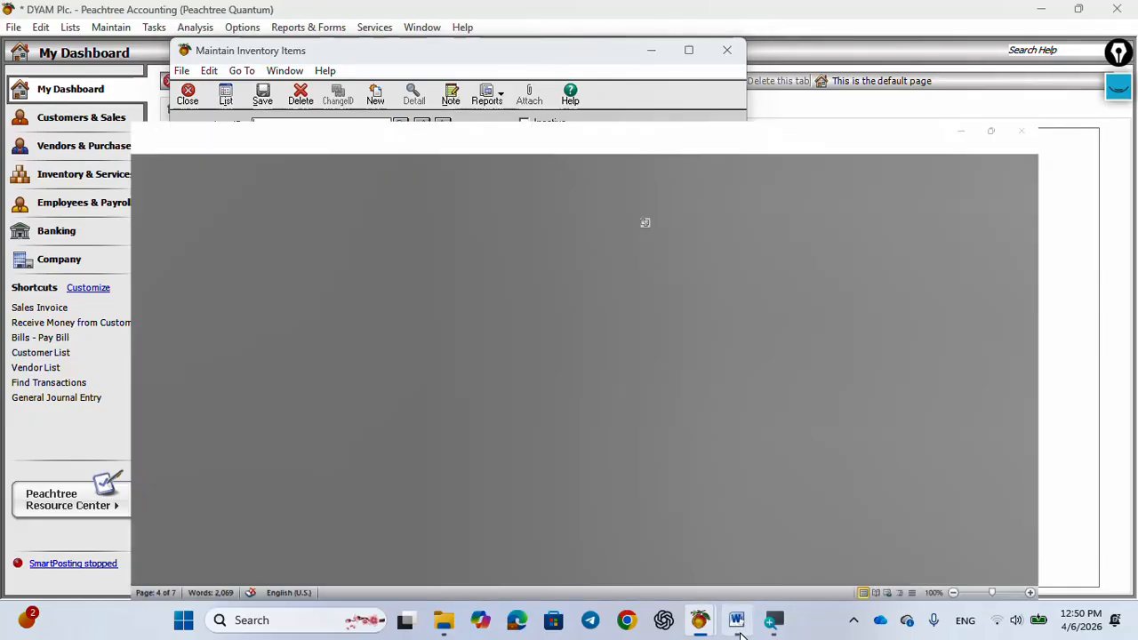
left_click(737, 620)
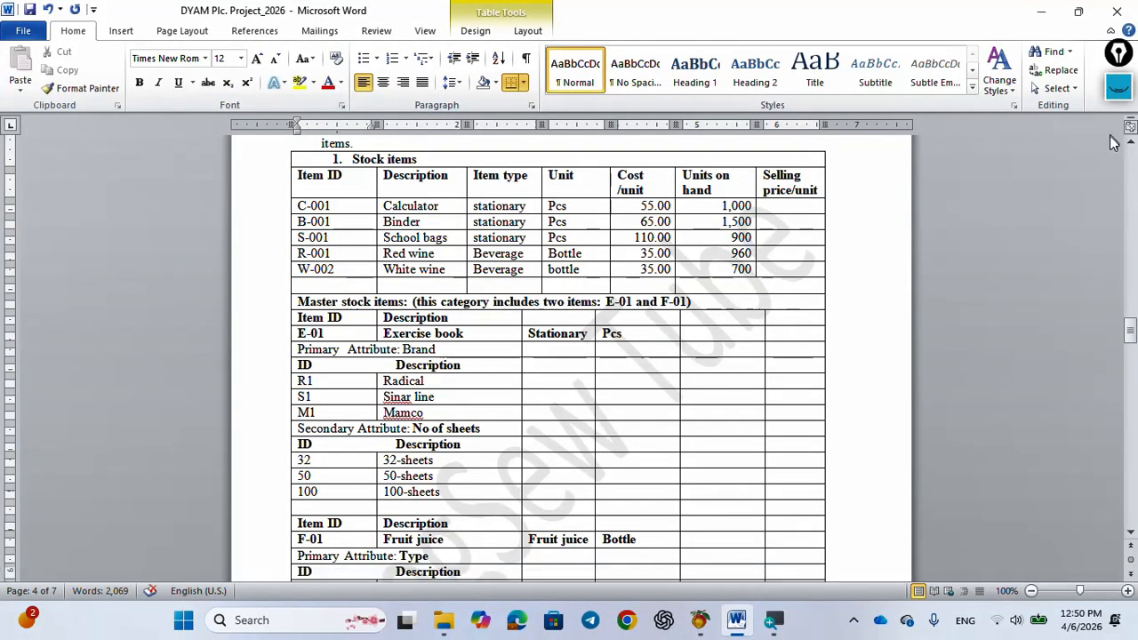
Step: Tick the Exercise book and Fruit juice rows with the thick annotation pen, and clear the ink
left_click(1118, 163)
mouse_move(464, 336)
left_mouse_down()
mouse_move(488, 351)
mouse_move(514, 324)
left_mouse_up()
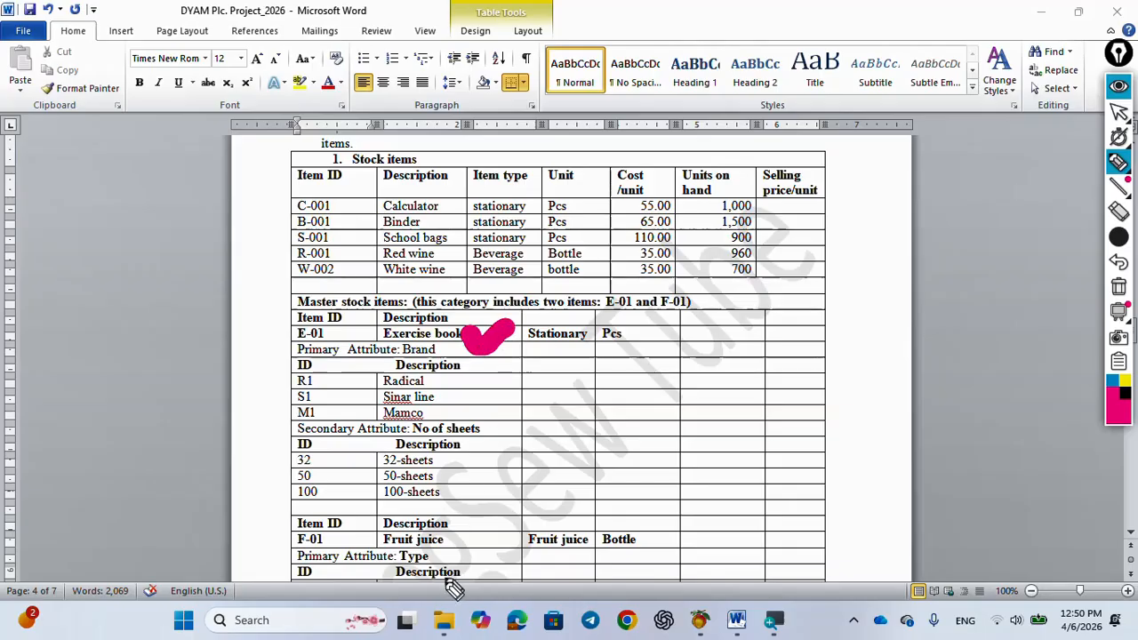
left_click_drag(447, 534, 491, 523)
mouse_move(1118, 245)
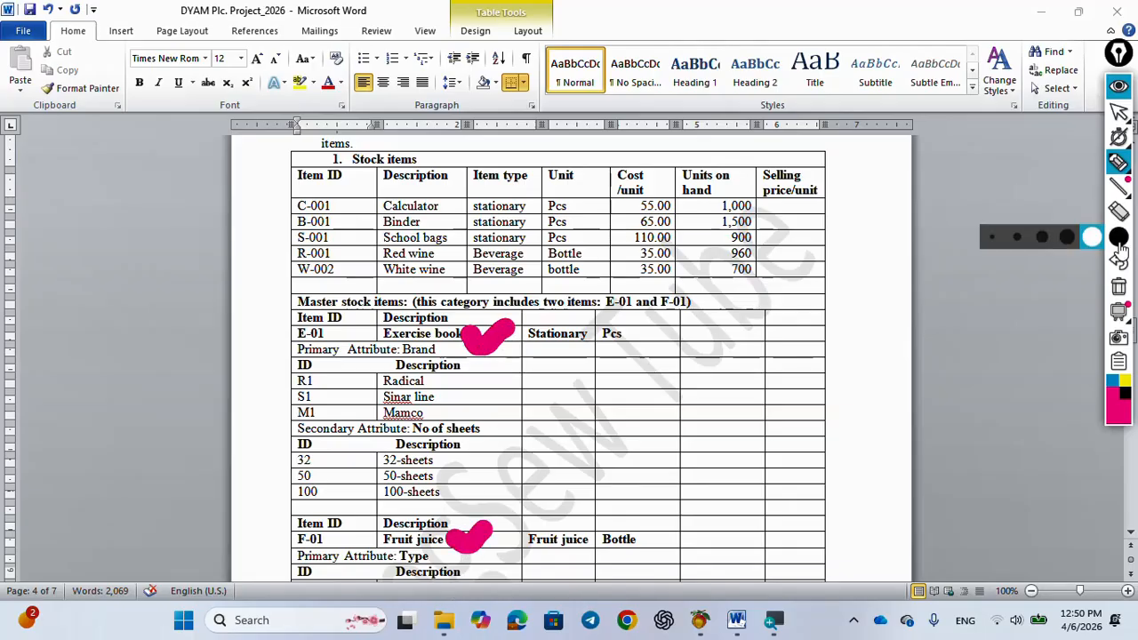
left_click(1119, 286)
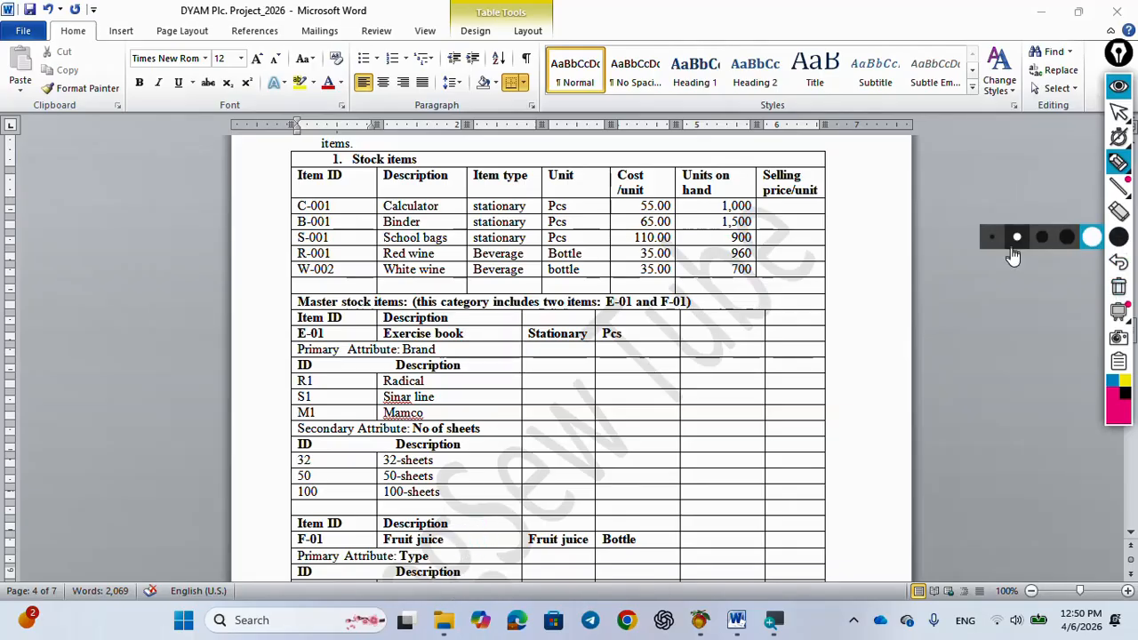
Step: Tick the Exercise book and Fruit juice rows with a thinner annotation pen, and hide the ink
left_click(1015, 249)
mouse_move(1117, 162)
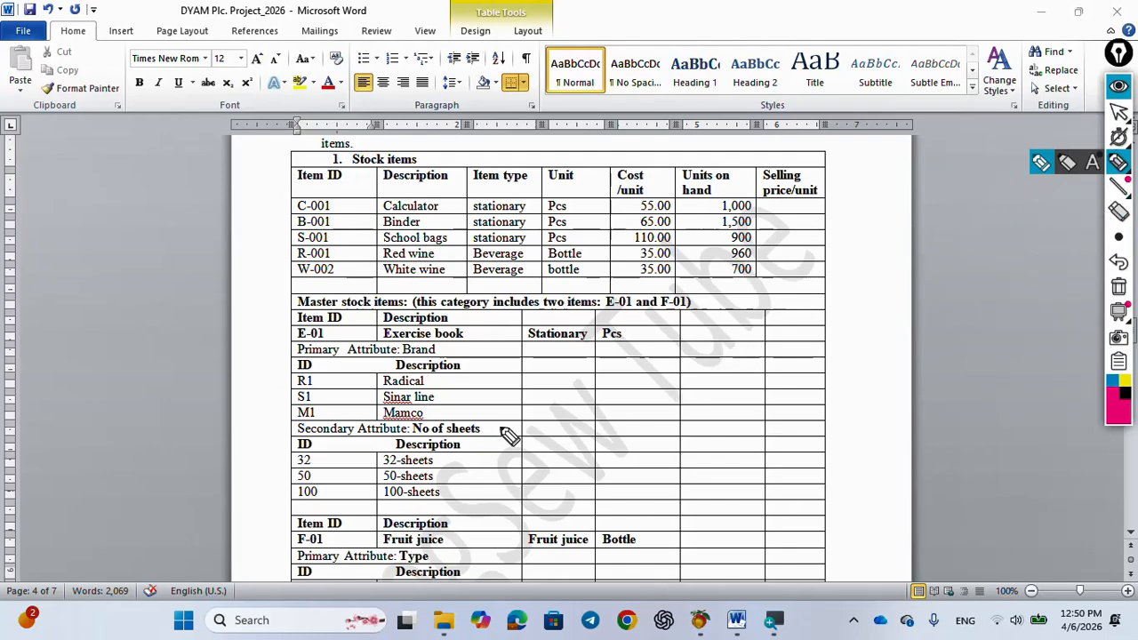
left_click_drag(471, 335, 506, 325)
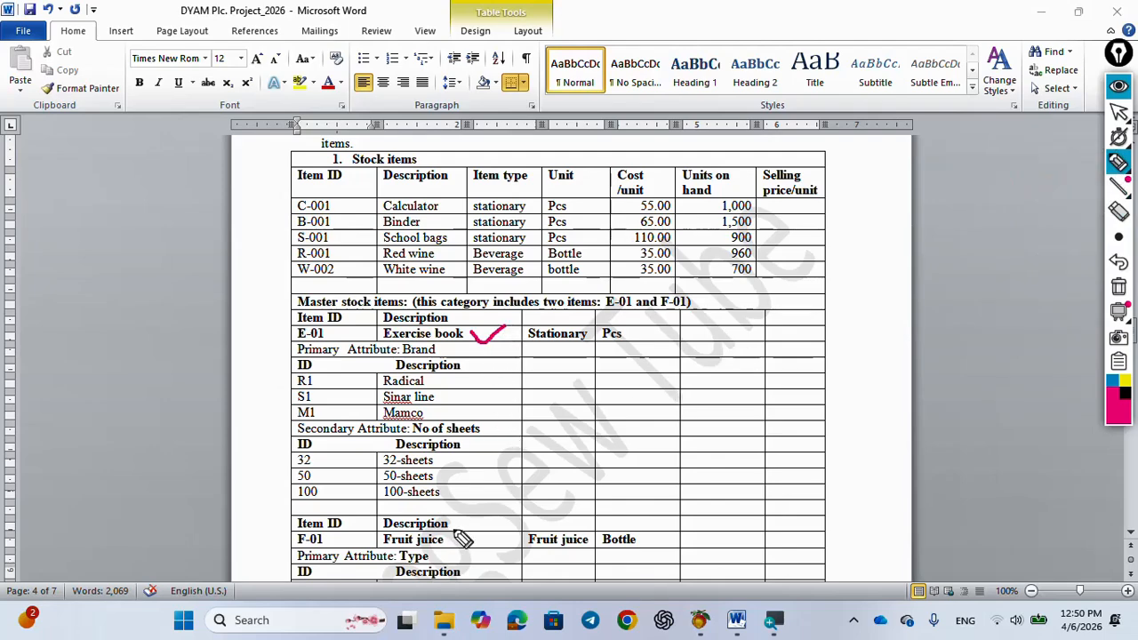
left_click_drag(455, 536, 491, 523)
left_click(1119, 86)
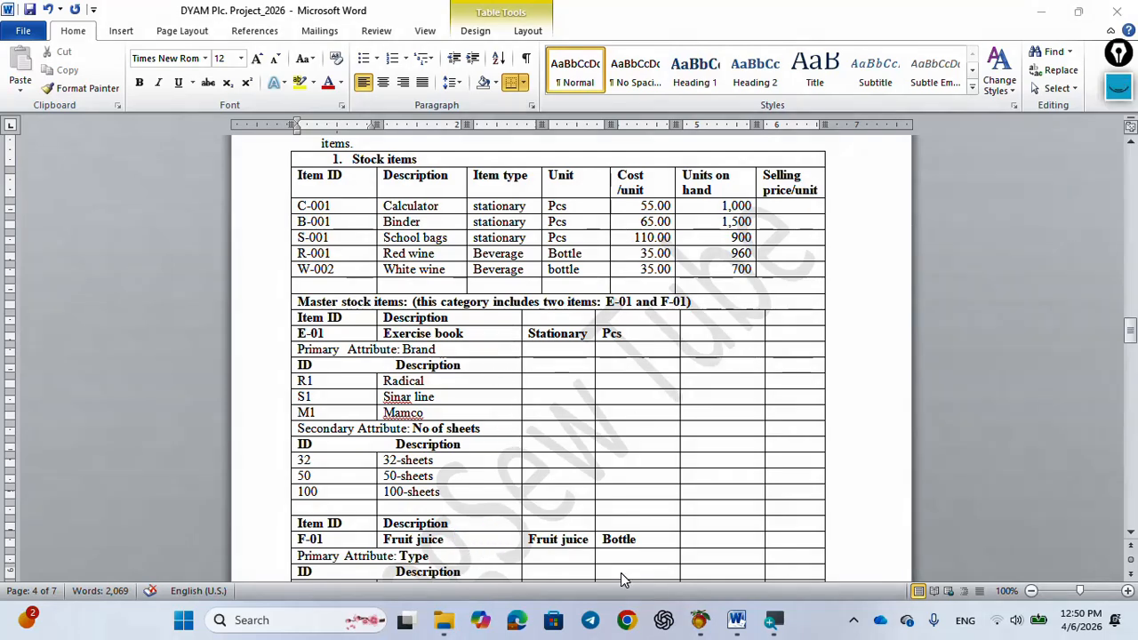
Step: Switch back to Peachtree and enter item E-01 with description Exercise book and item class Master Stock item
mouse_move(700, 620)
left_click(769, 556)
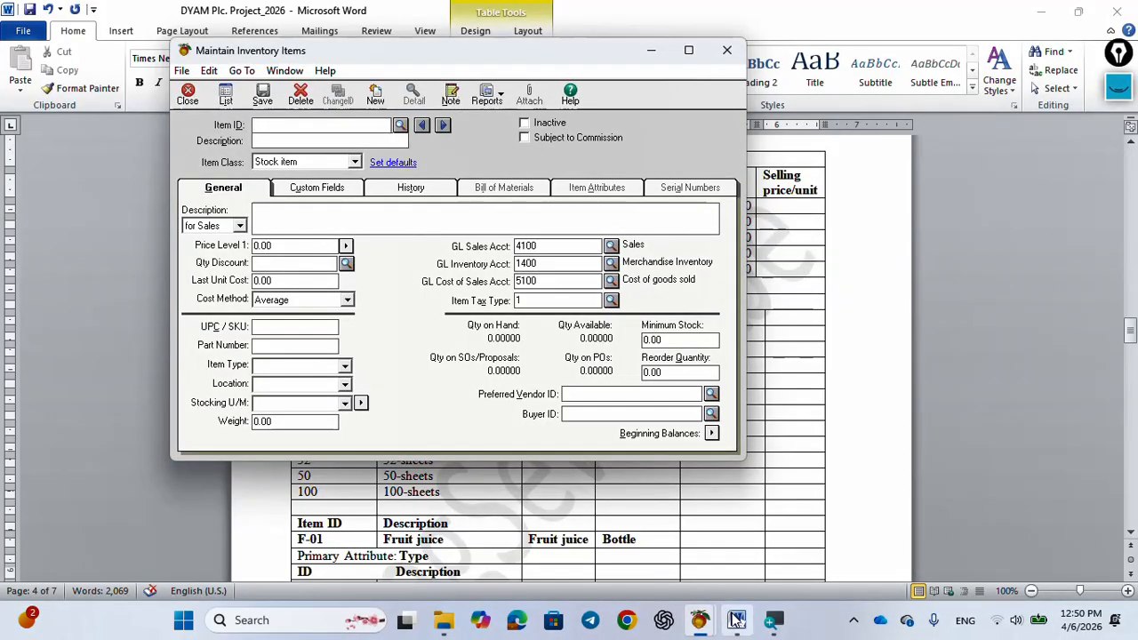
mouse_move(738, 623)
left_click(747, 577)
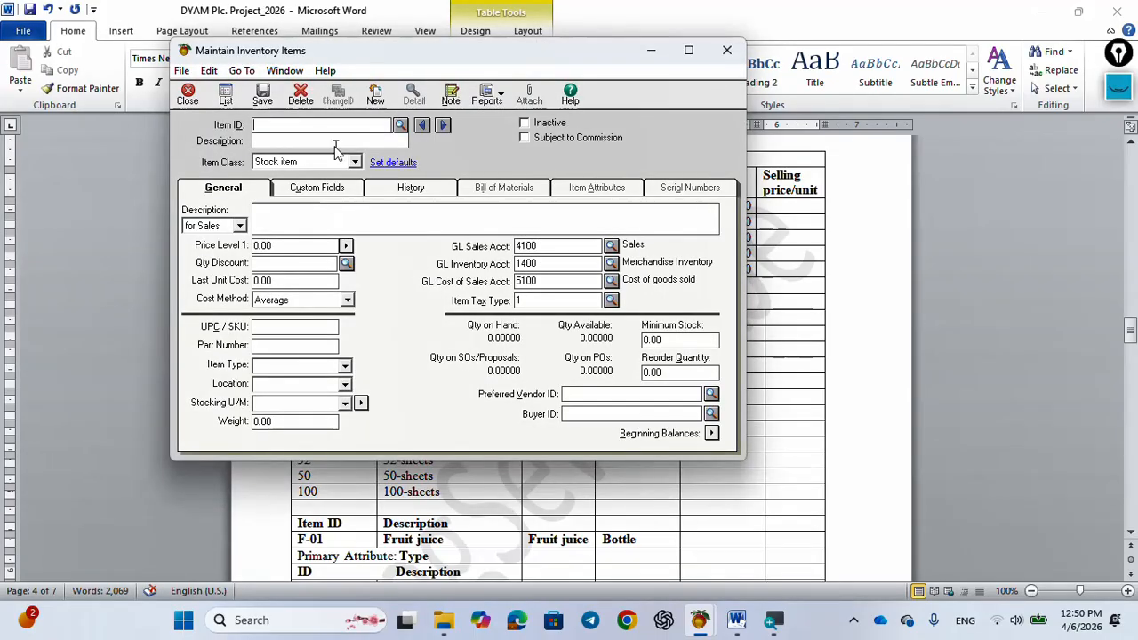
type("E-01")
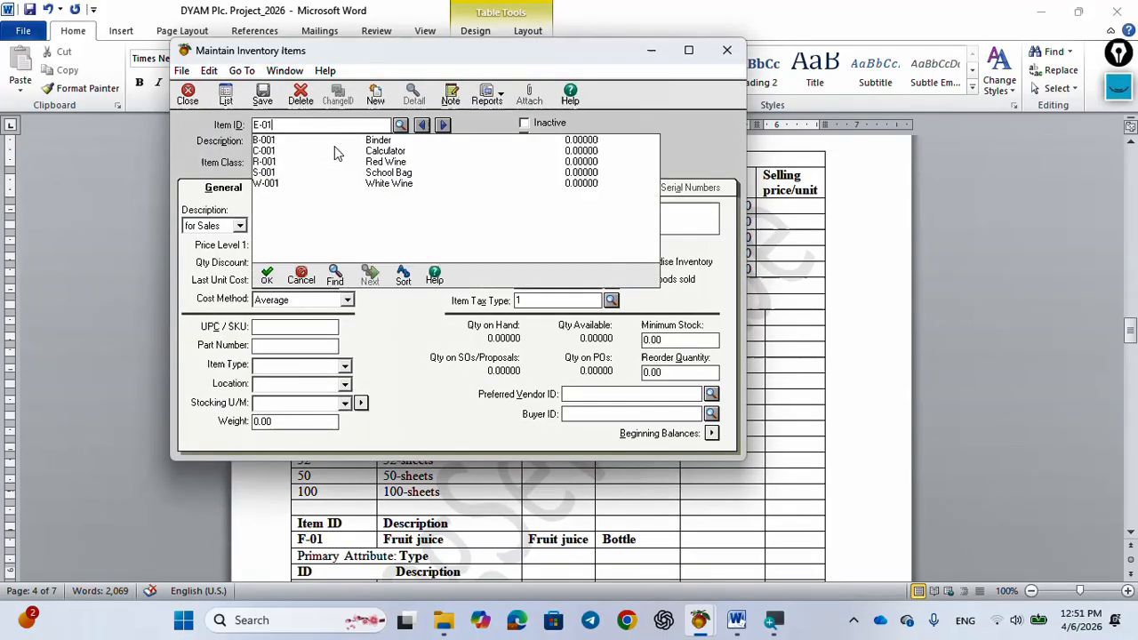
key("Tab")
type("Ex")
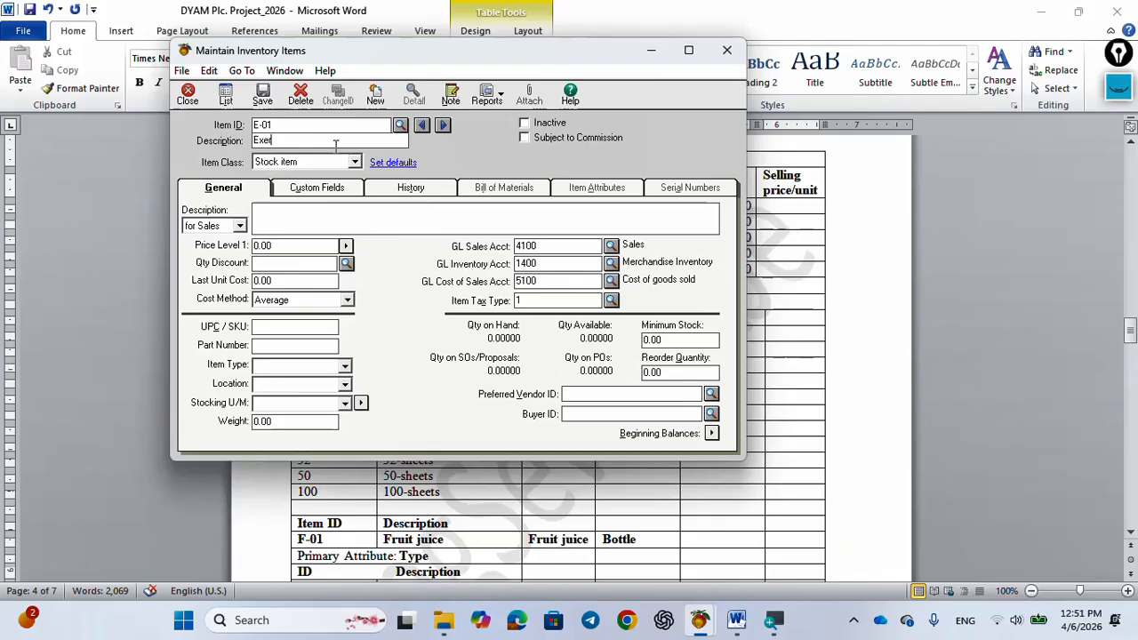
type("ercise book")
left_click(355, 162)
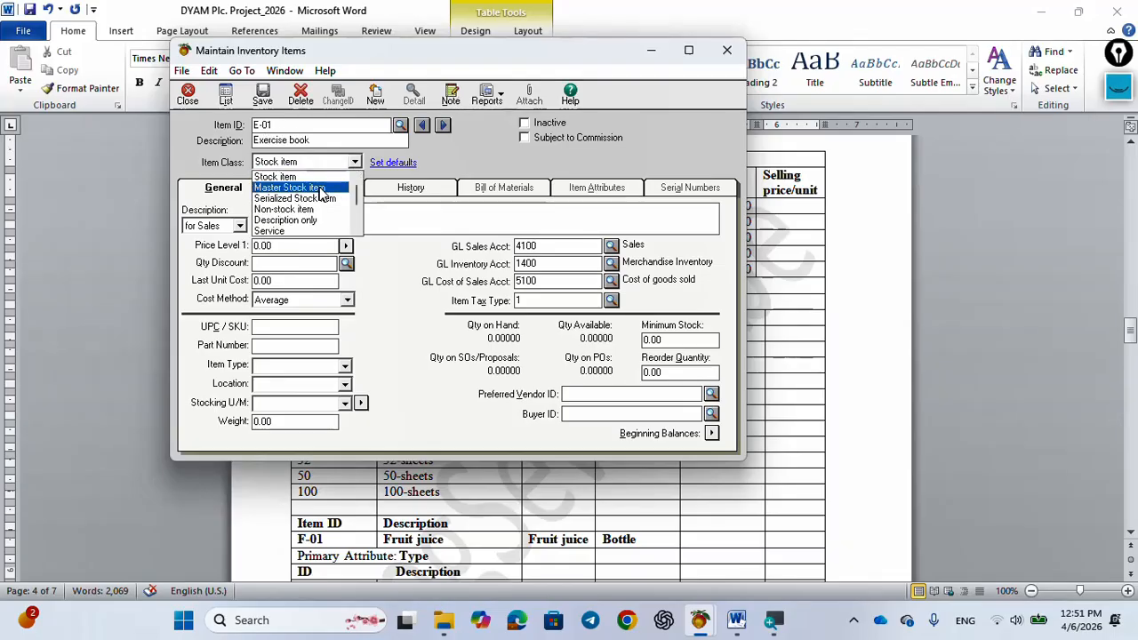
left_click(318, 188)
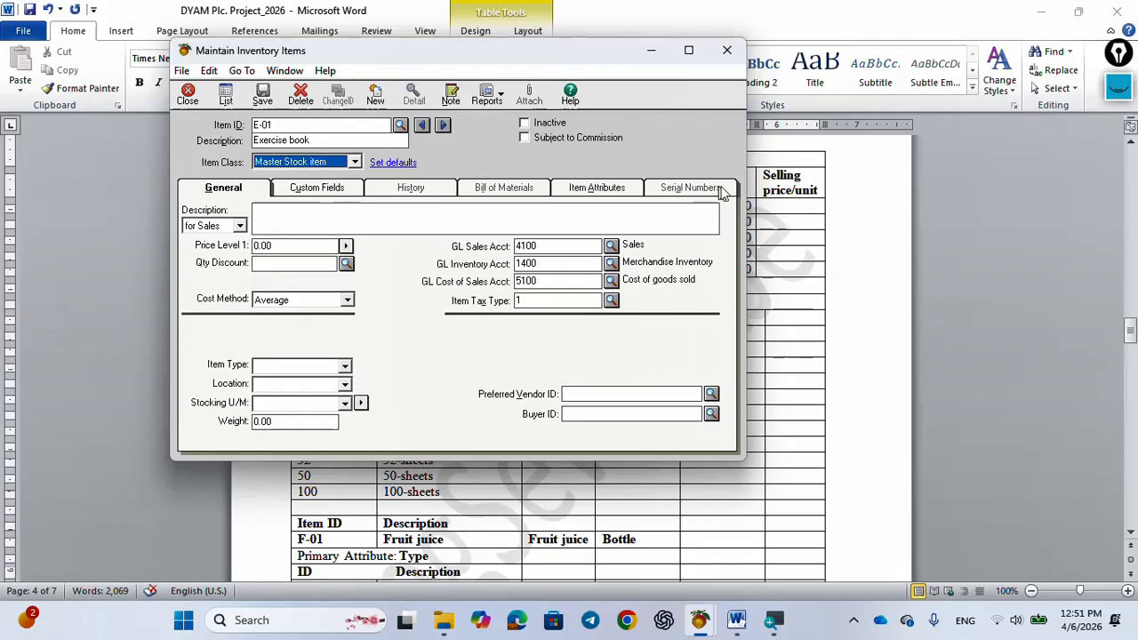
Step: Draw a tick beside the item class with the annotation pen, clear the ink and return to the pointer
mouse_move(1119, 125)
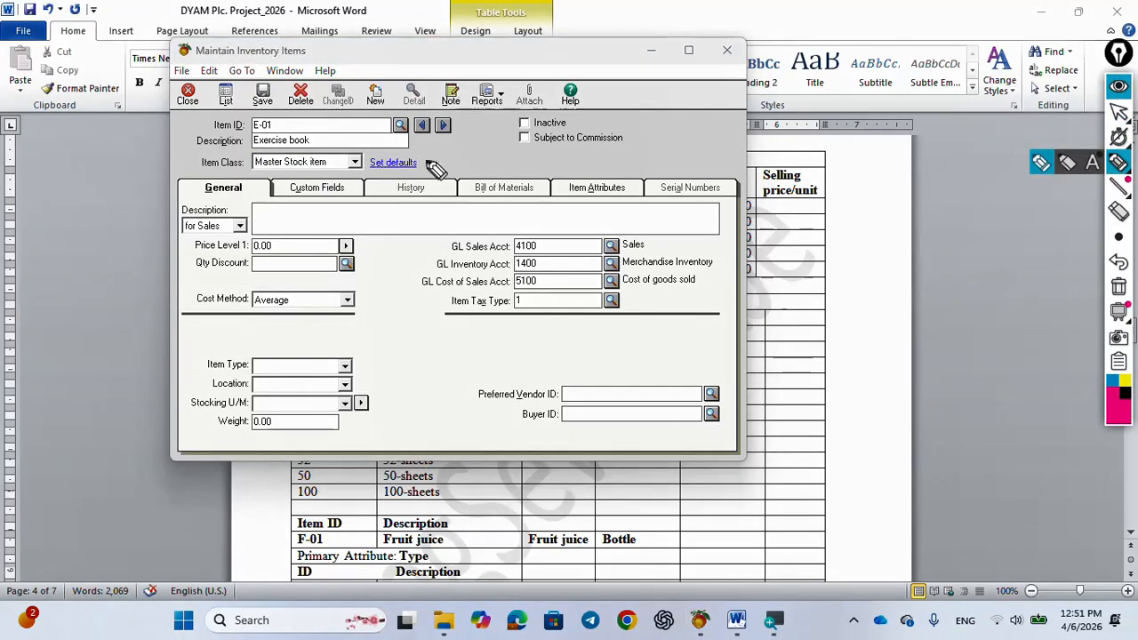
mouse_move(429, 157)
left_mouse_down()
mouse_move(445, 164)
mouse_move(483, 133)
left_mouse_up()
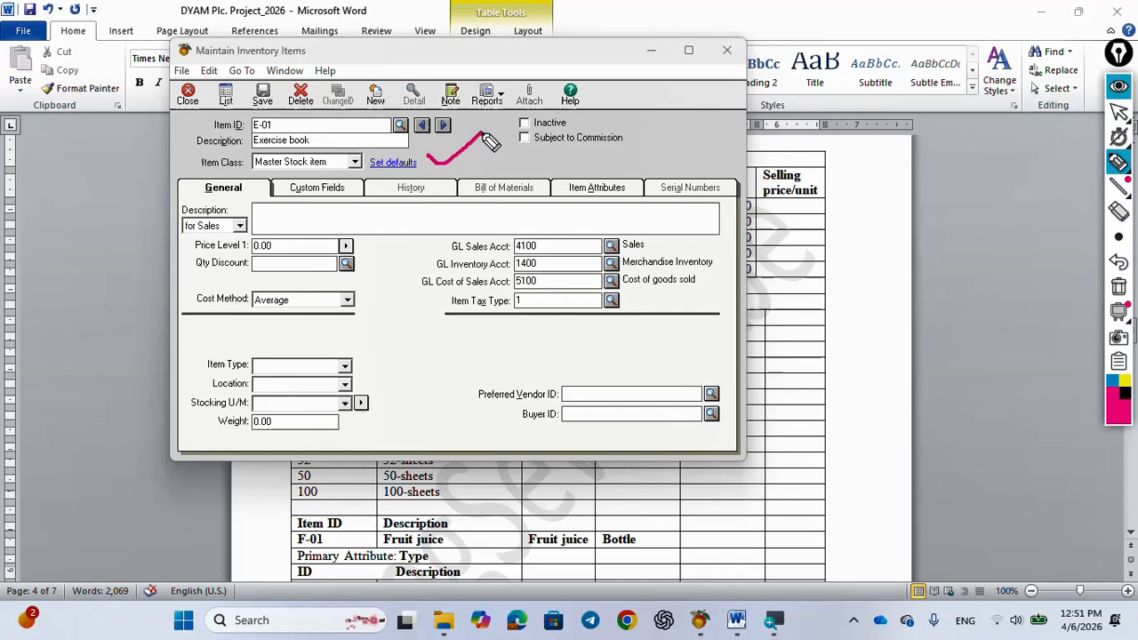
mouse_move(1119, 171)
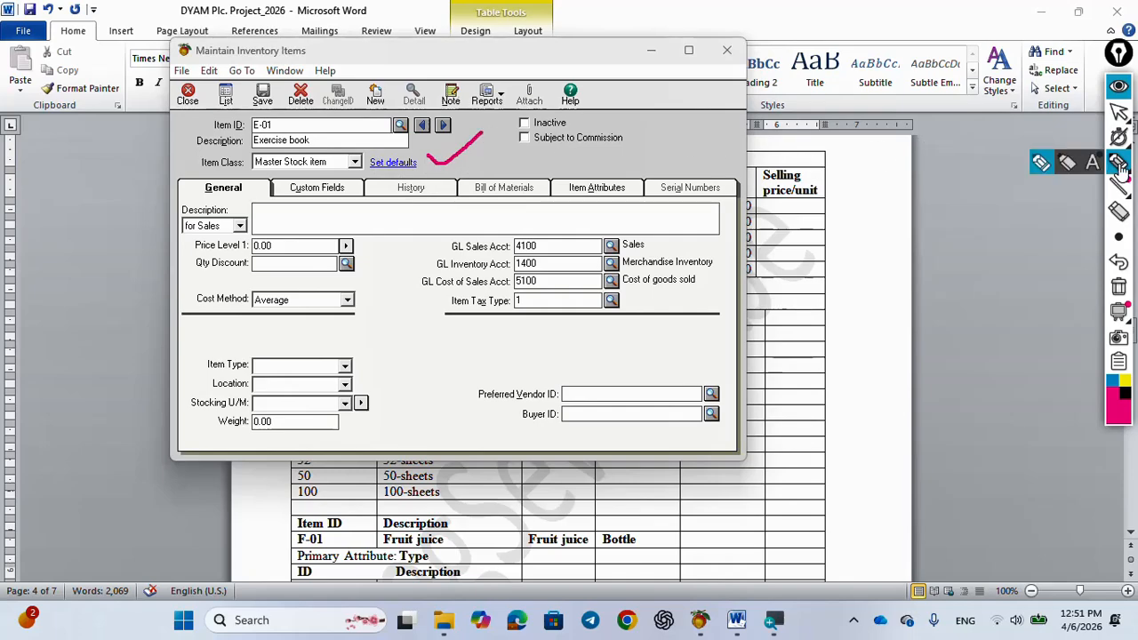
left_click(1118, 286)
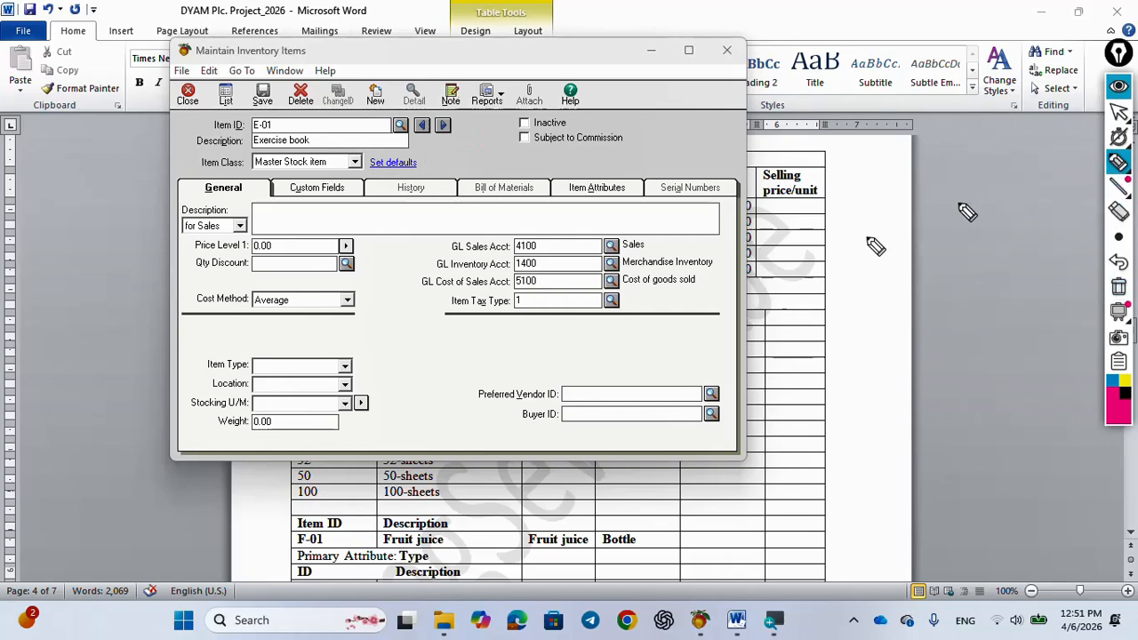
left_click(1118, 111)
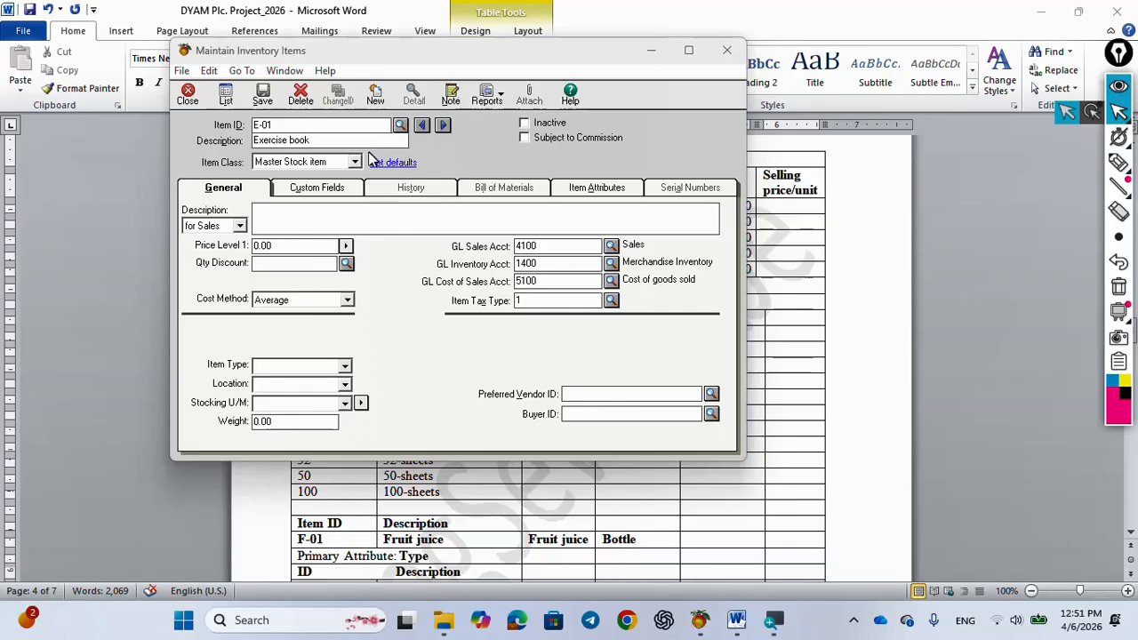
Step: Change the item class to Stock item and try to open the Item Attributes page
left_click(356, 164)
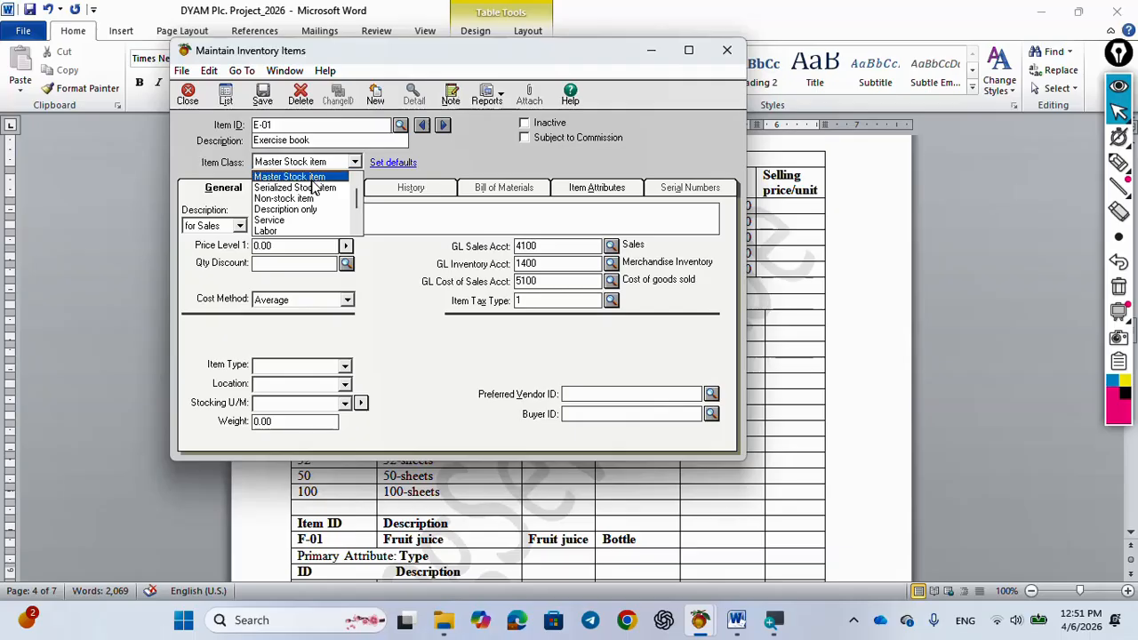
scroll(306, 178, "up", 1)
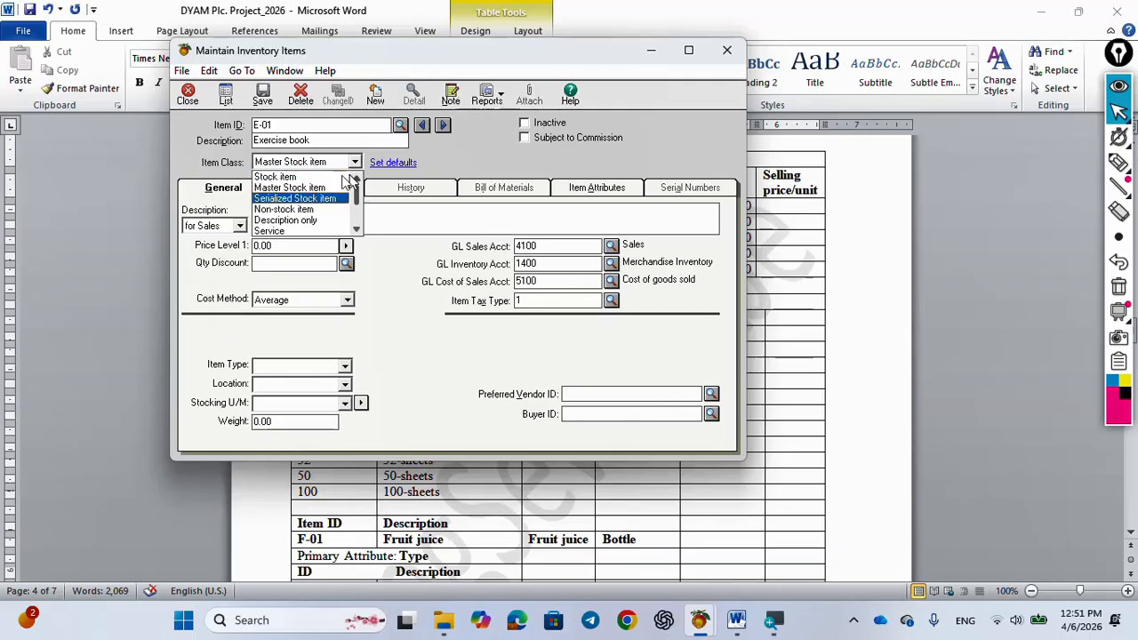
left_click(306, 178)
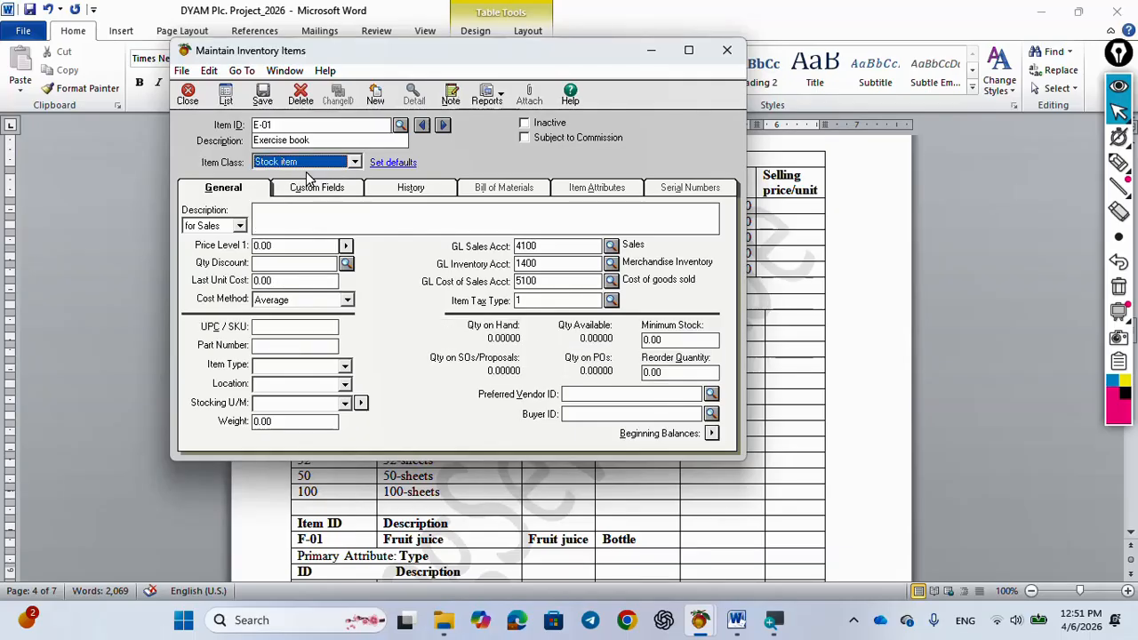
left_click(596, 198)
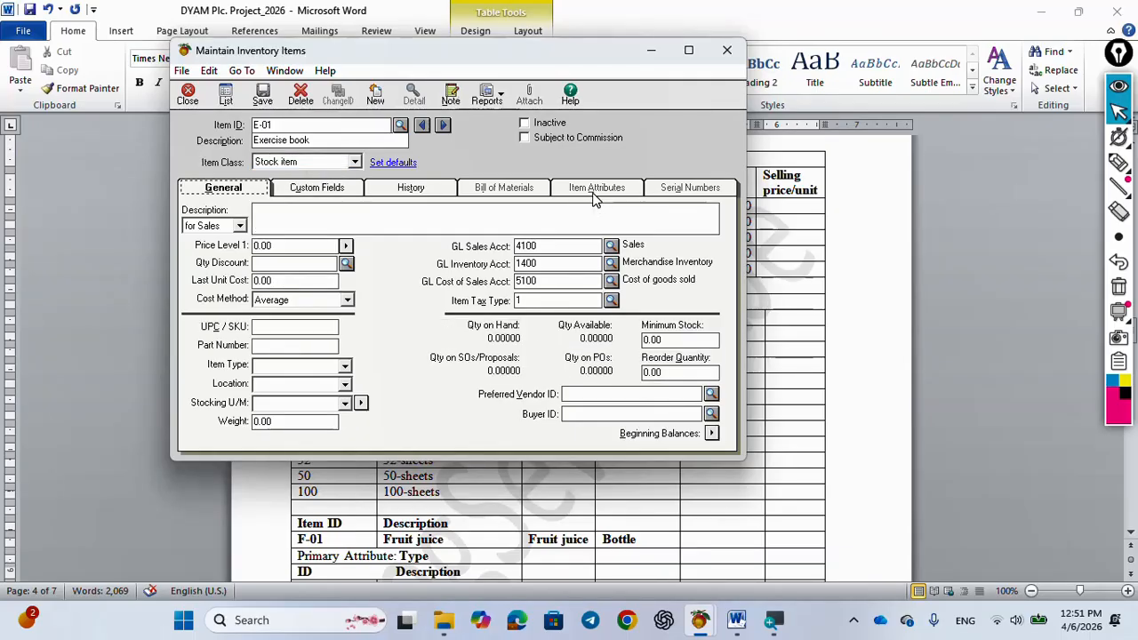
Step: Circle the Item Attributes heading with the annotation pen and return to the normal pointer
left_click(1118, 162)
mouse_move(617, 164)
left_mouse_down()
mouse_move(545, 176)
mouse_move(569, 202)
mouse_move(605, 204)
mouse_move(618, 185)
left_mouse_up()
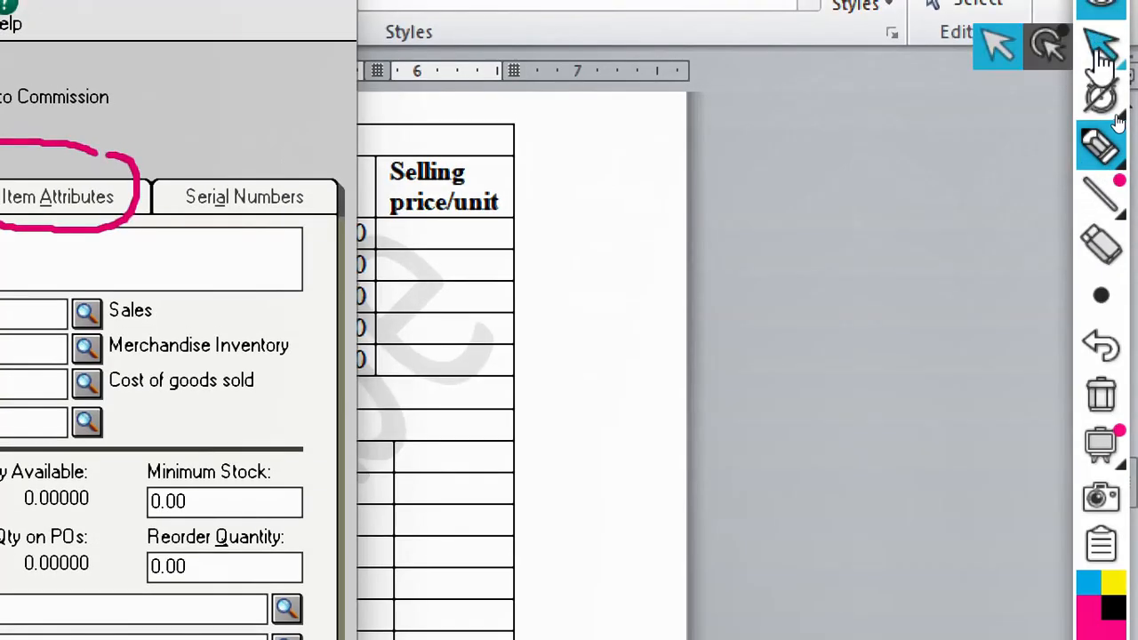
left_click(1101, 49)
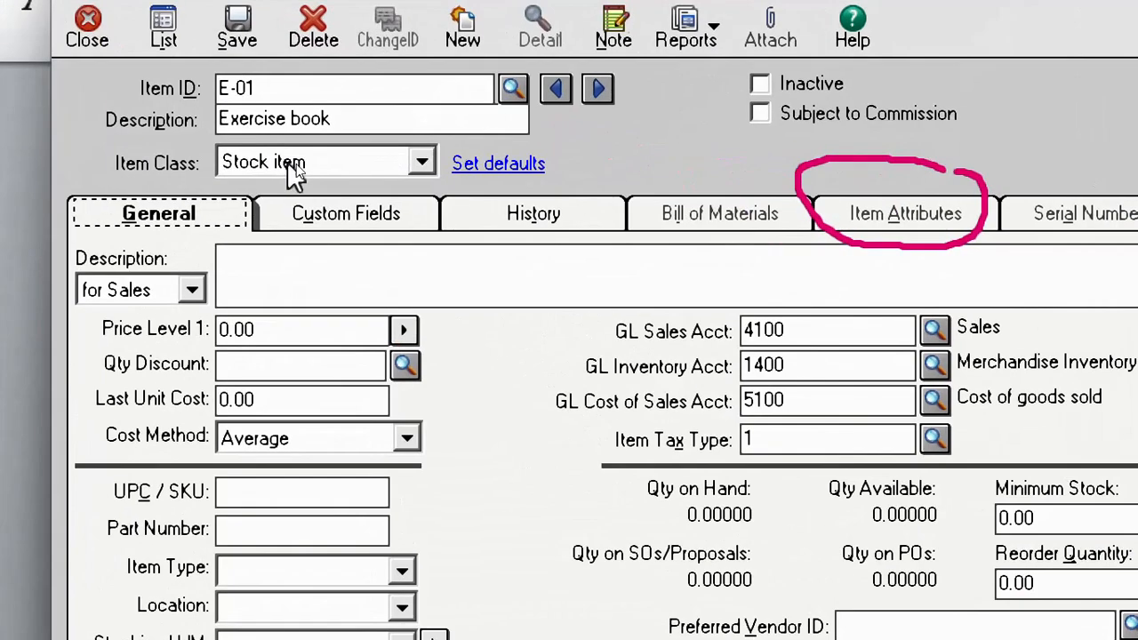
Step: Set the class of item E-01 to Master Stock item and open its Item Attributes page
left_click(421, 162)
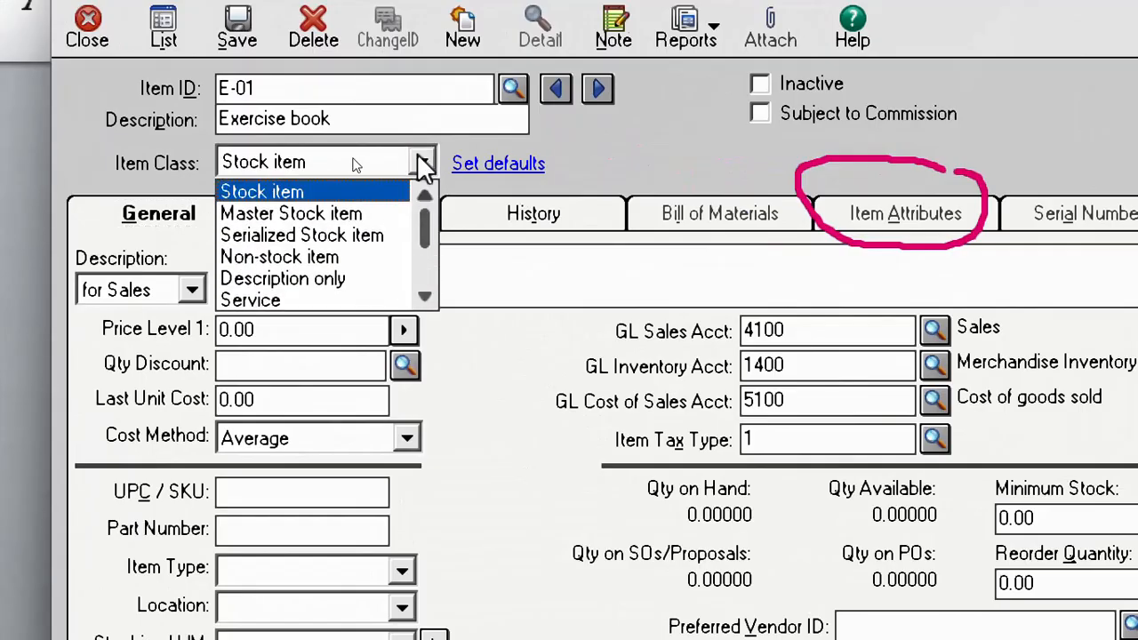
left_click(292, 216)
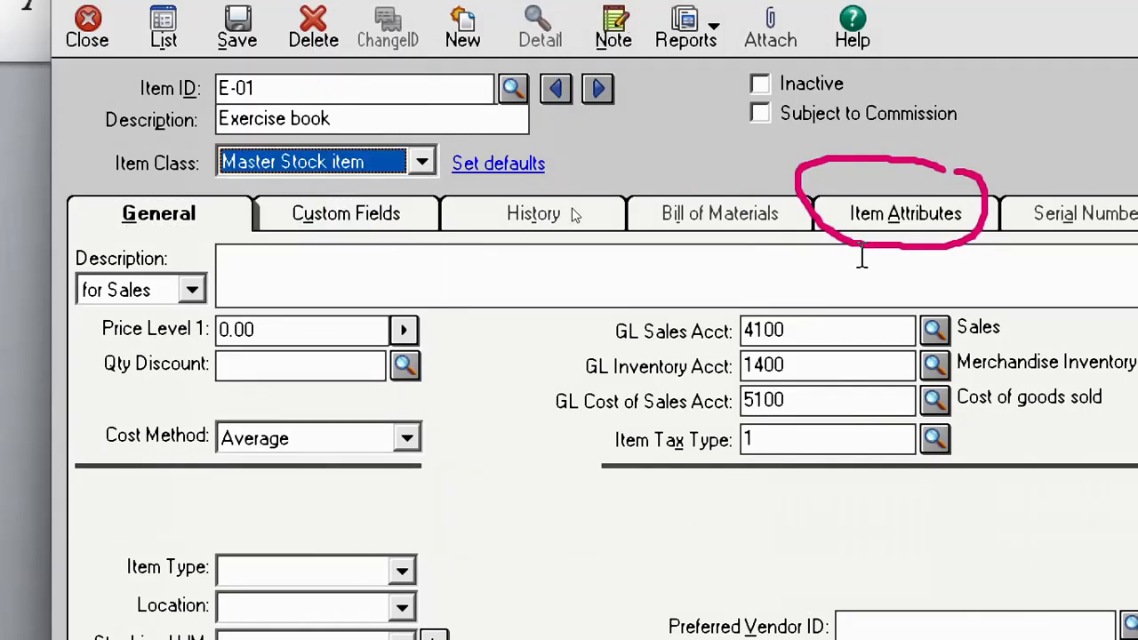
left_click(909, 218)
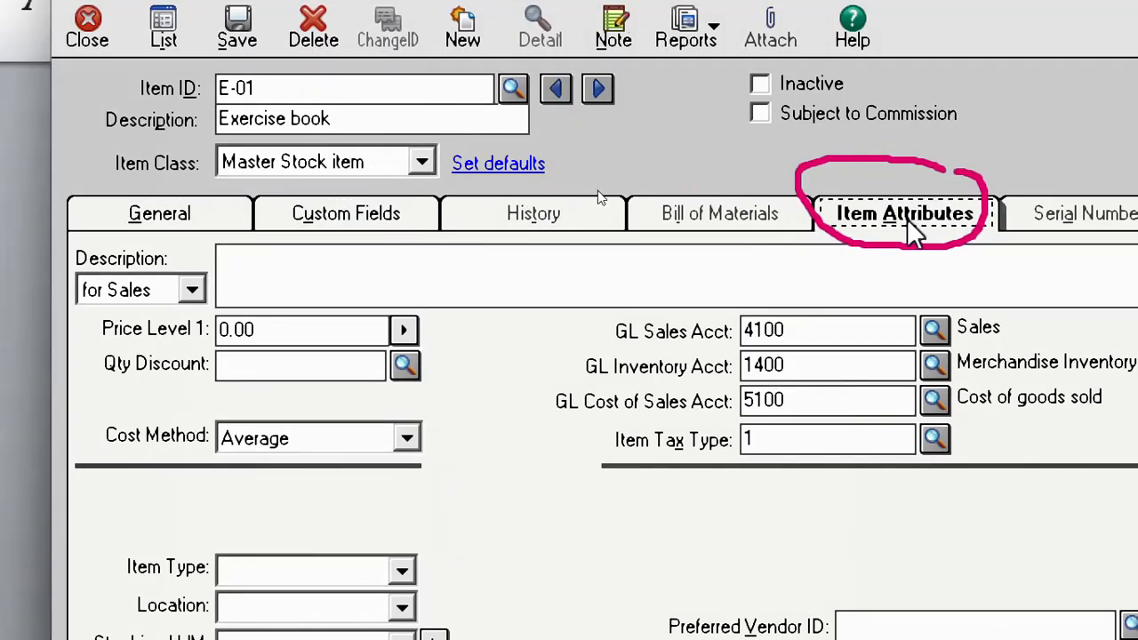
Step: On the General page of E-01, set item type Stationa and stocking unit pcs, and reopen the Item Attributes page
left_click(158, 219)
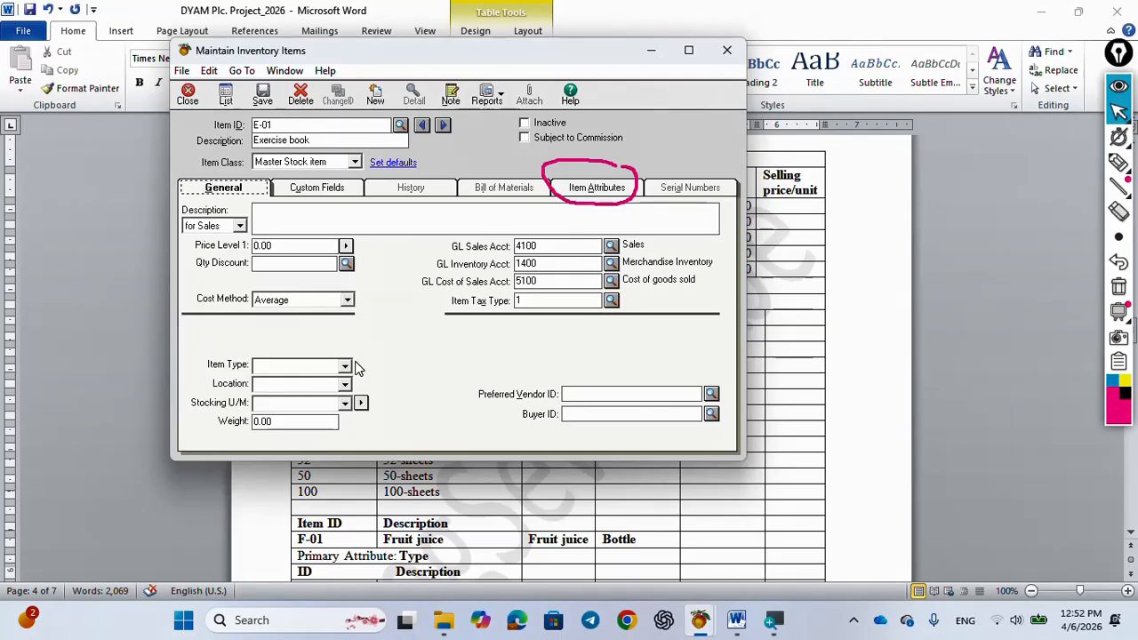
left_click(346, 367)
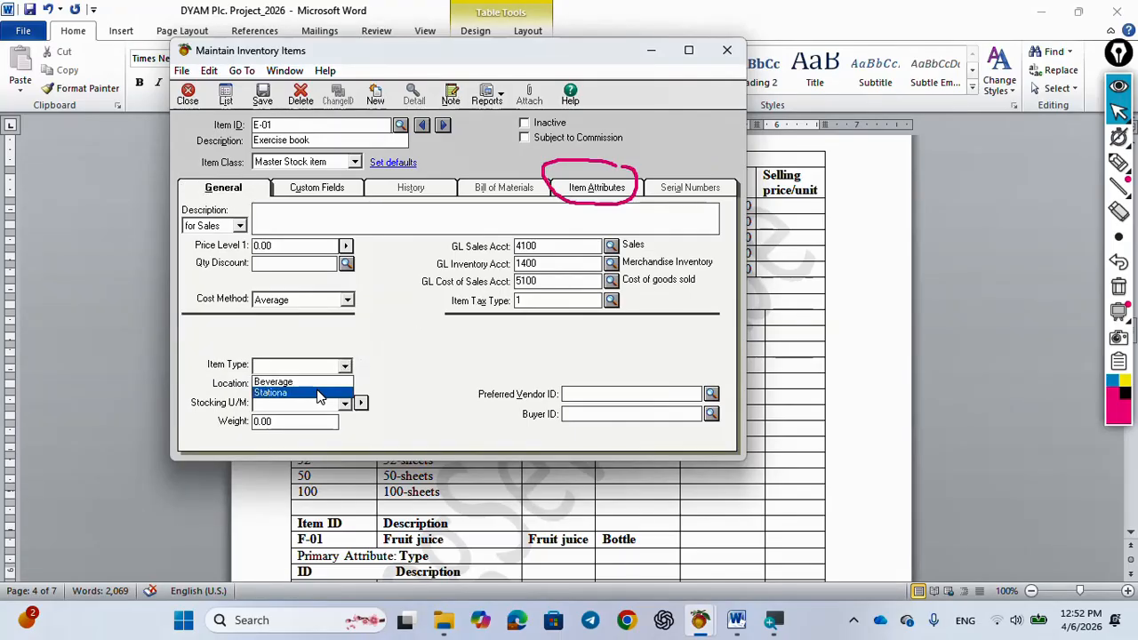
left_click(319, 393)
left_click(345, 403)
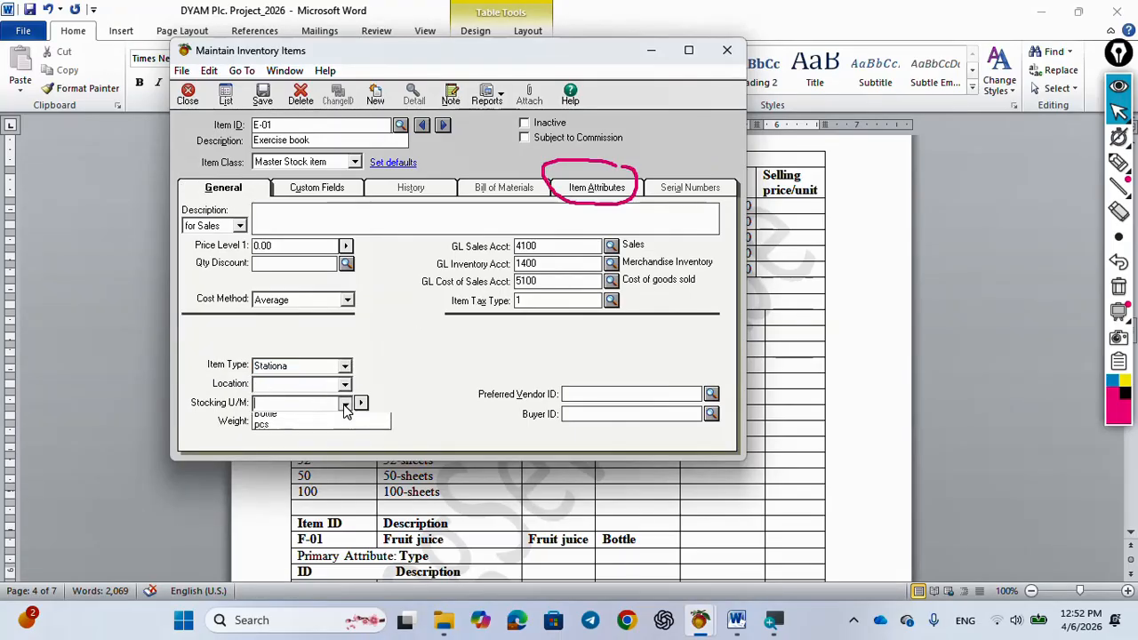
left_click(301, 431)
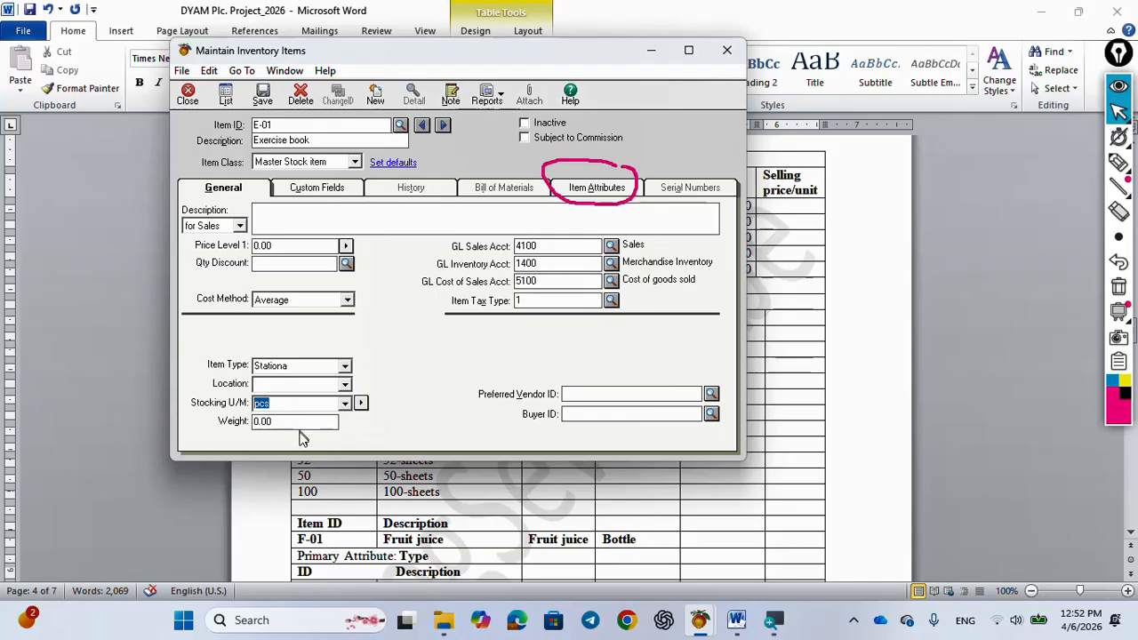
mouse_move(738, 623)
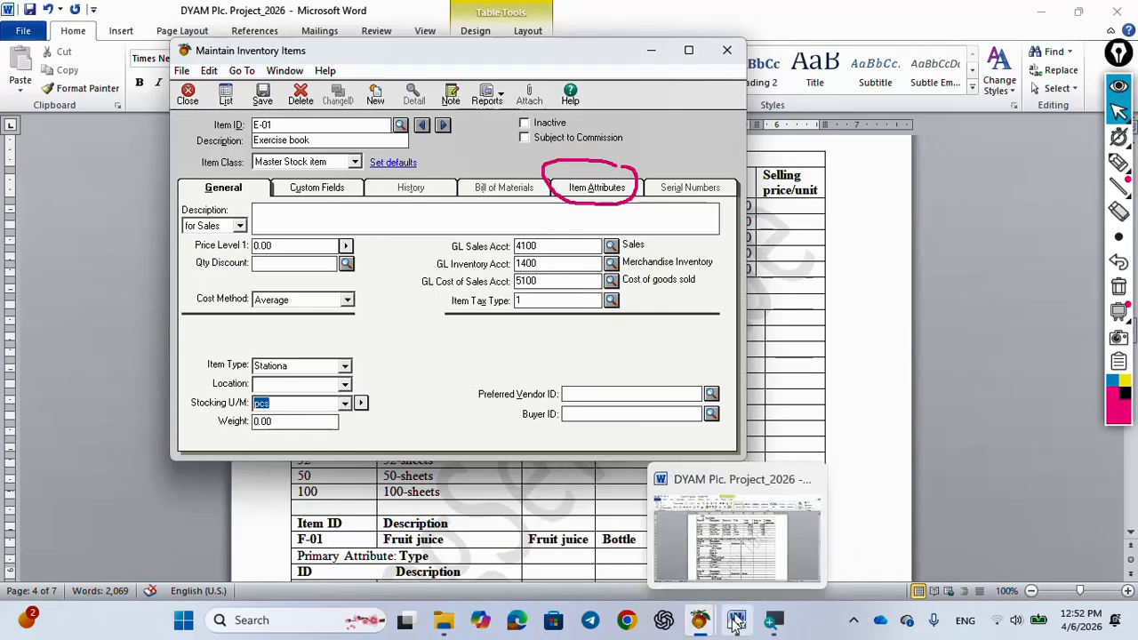
mouse_move(753, 583)
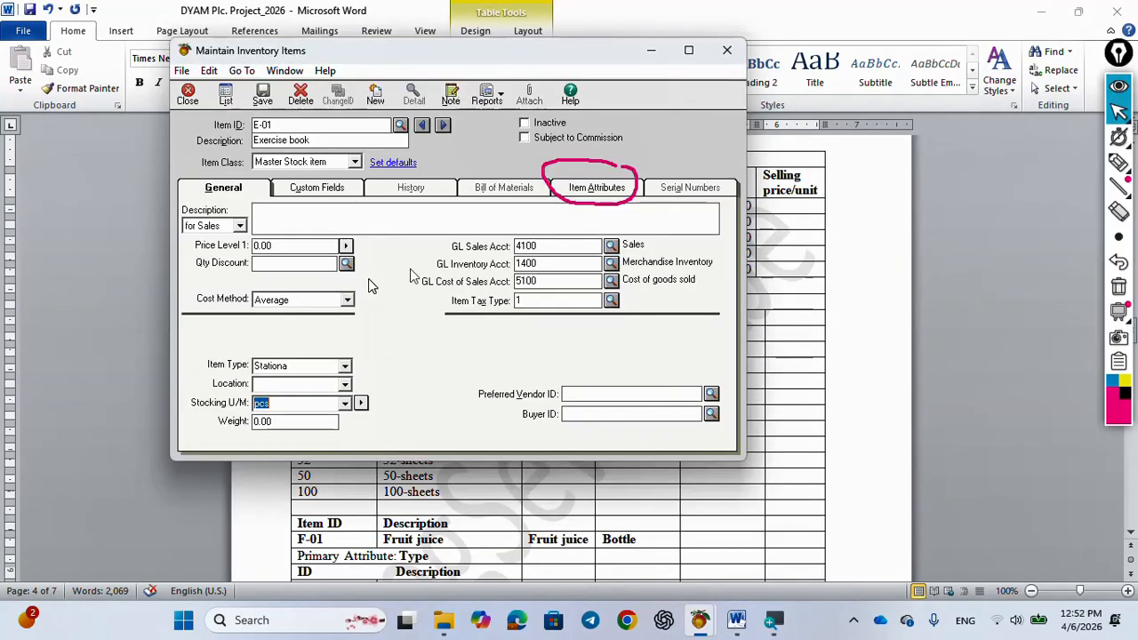
left_click(596, 190)
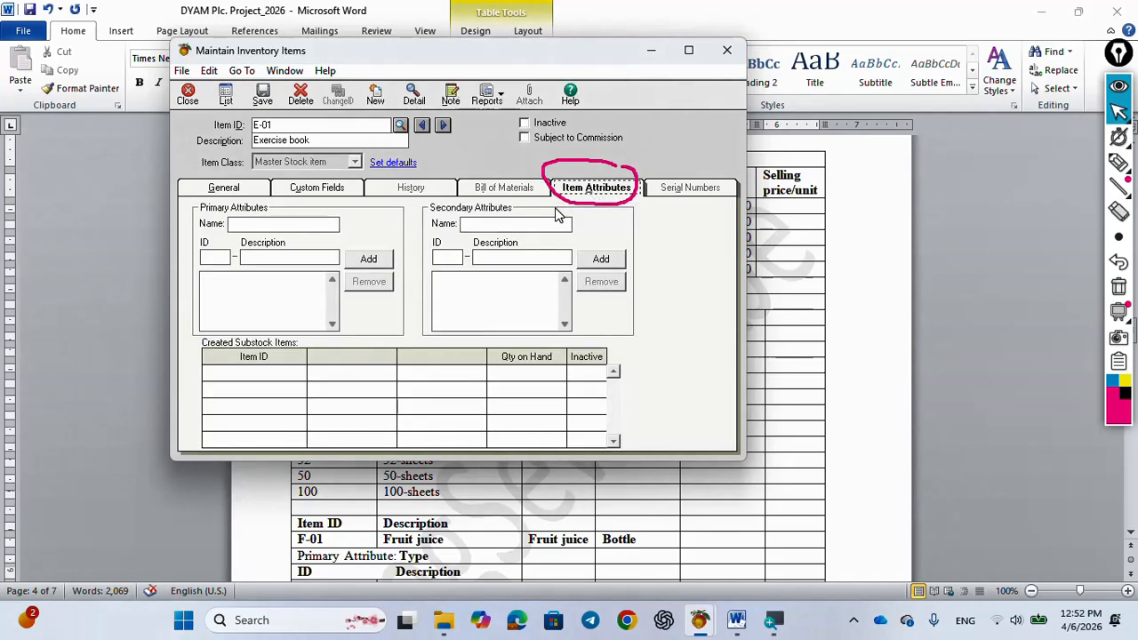
Step: Switch to the DYAM Plc. project document in Word and clear the circle annotation
left_click(735, 620)
mouse_move(1134, 182)
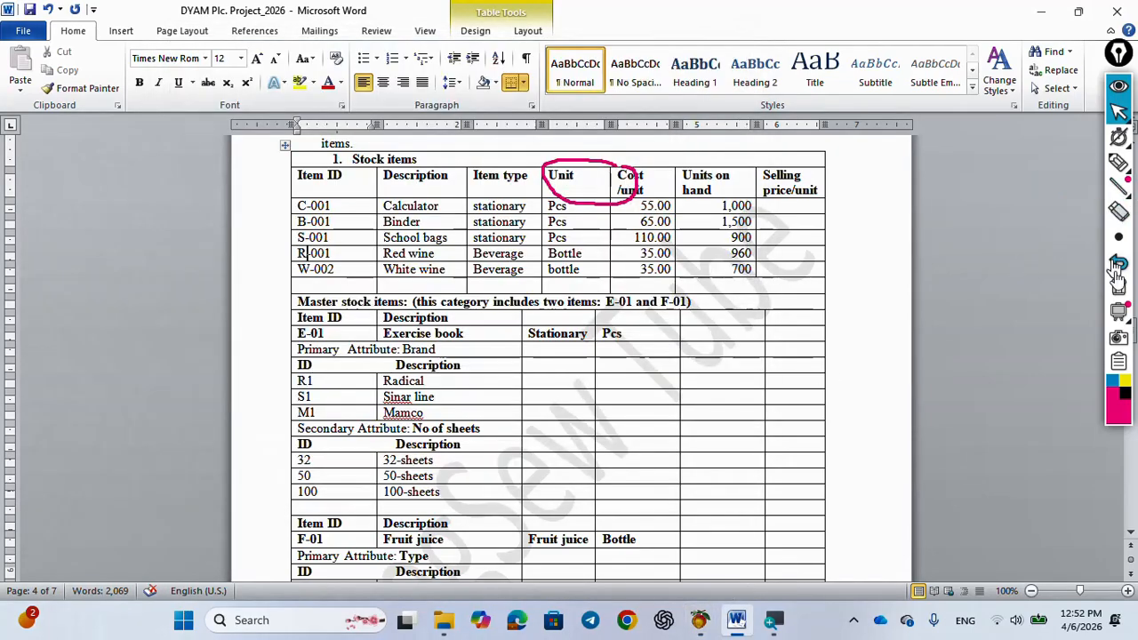
left_click(1120, 286)
Step: Tick the Brand and No of sheets attributes and their listed values for E-01 with the annotation pen, and clear the ink
left_click(1119, 163)
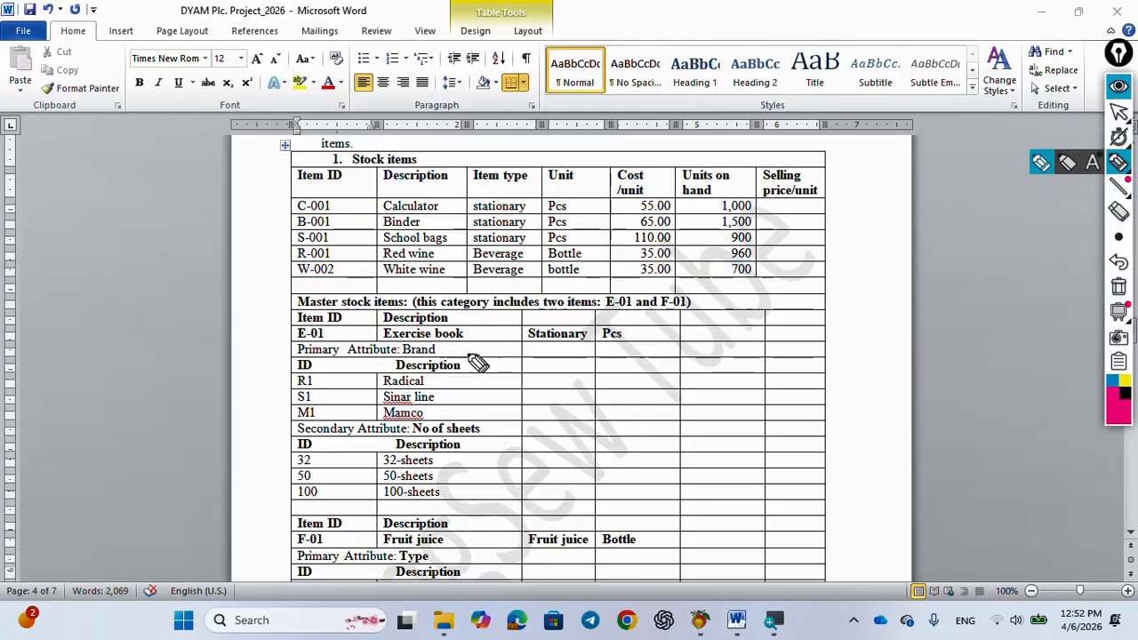
mouse_move(448, 349)
left_mouse_down()
mouse_move(468, 354)
mouse_move(484, 340)
left_mouse_up()
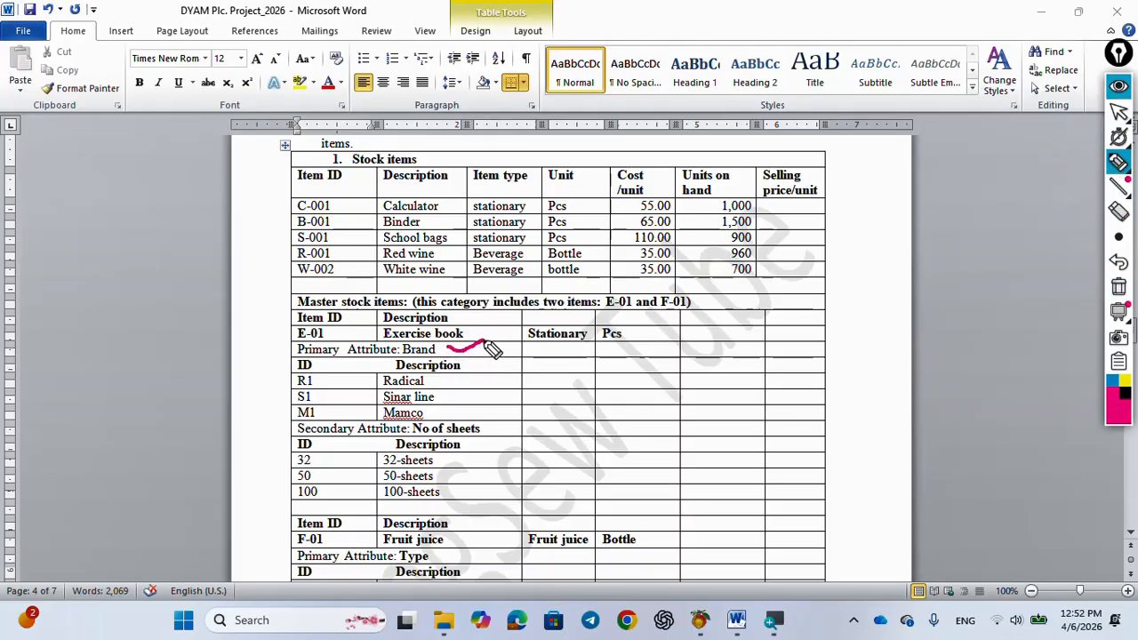
left_click_drag(485, 432, 523, 416)
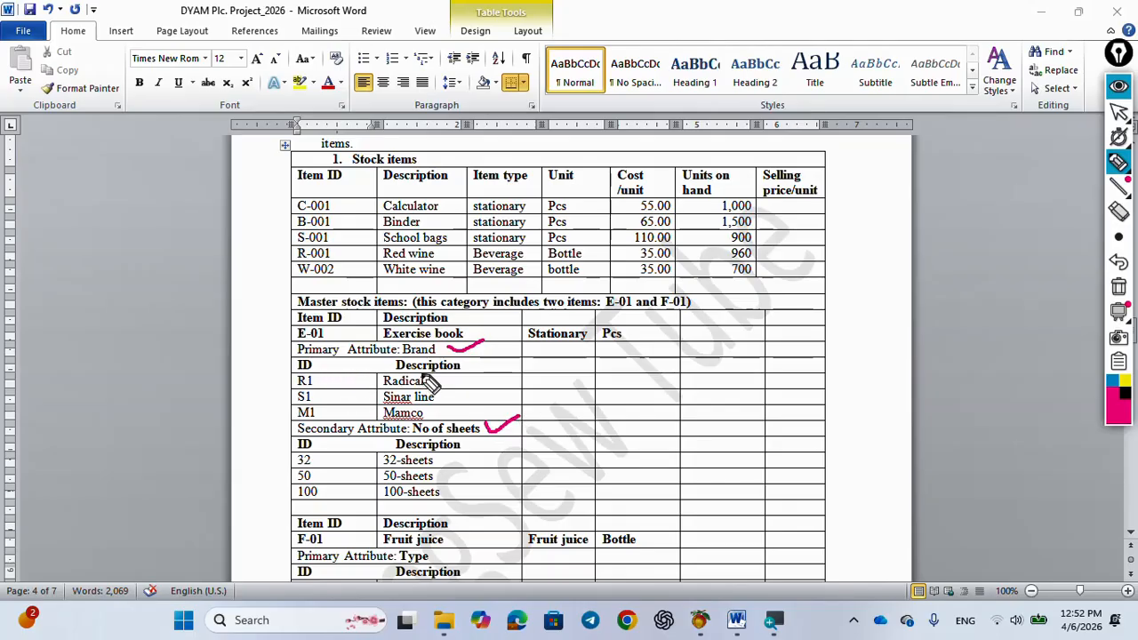
mouse_move(430, 380)
left_mouse_down()
mouse_move(455, 375)
mouse_move(470, 397)
mouse_move(447, 416)
mouse_move(474, 389)
left_mouse_up()
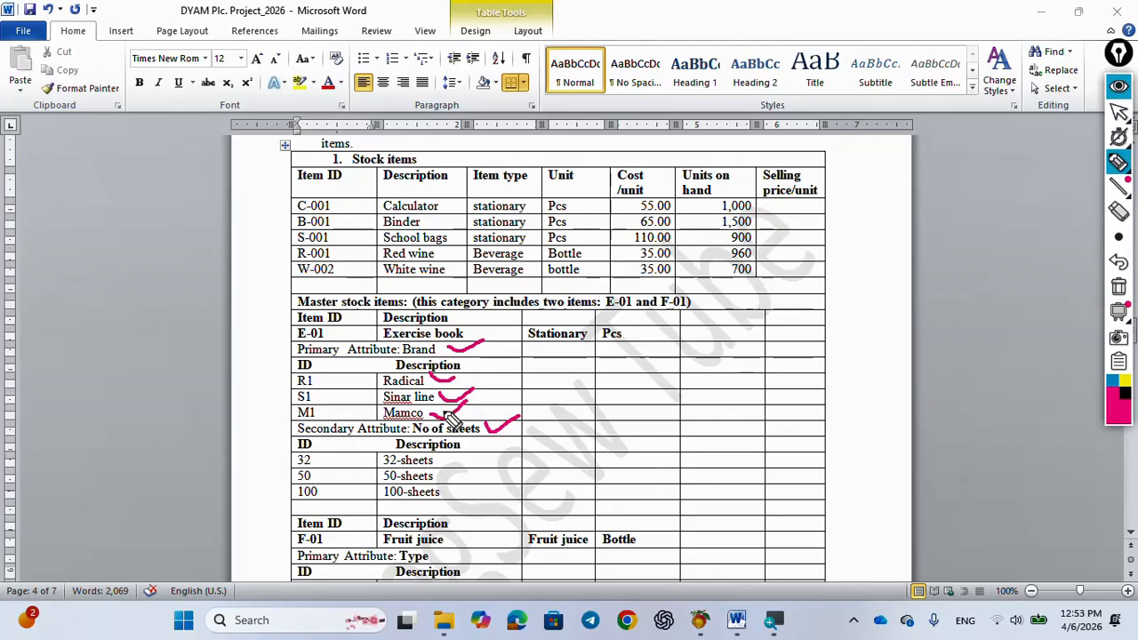
mouse_move(447, 460)
left_mouse_down()
mouse_move(474, 457)
mouse_move(466, 479)
mouse_move(492, 465)
mouse_move(485, 494)
mouse_move(501, 482)
left_mouse_up()
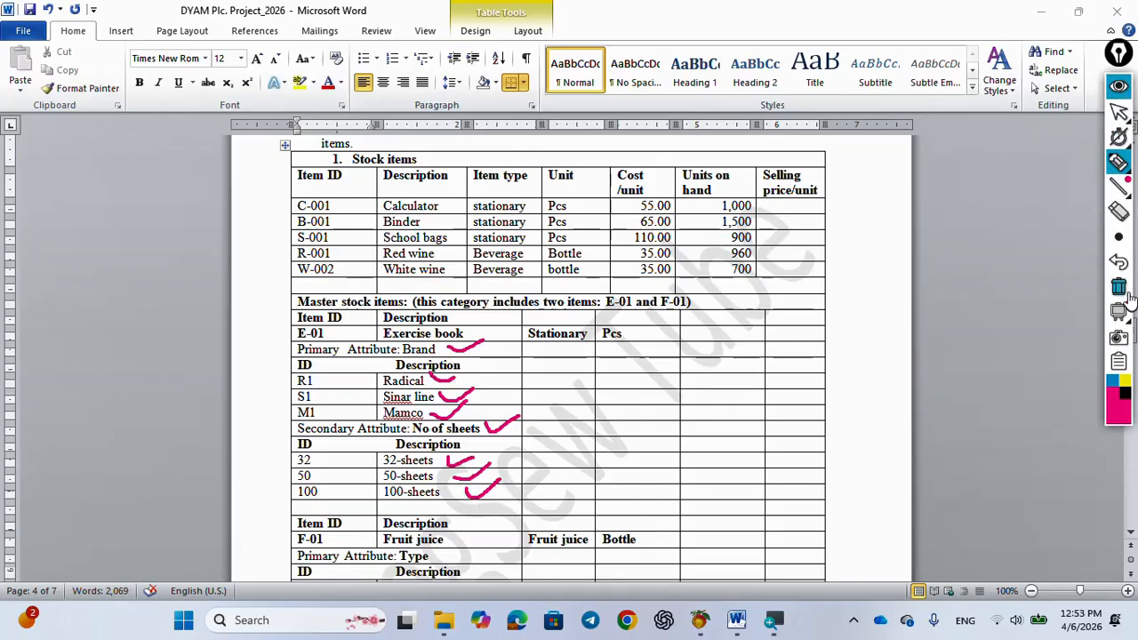
left_click(1120, 89)
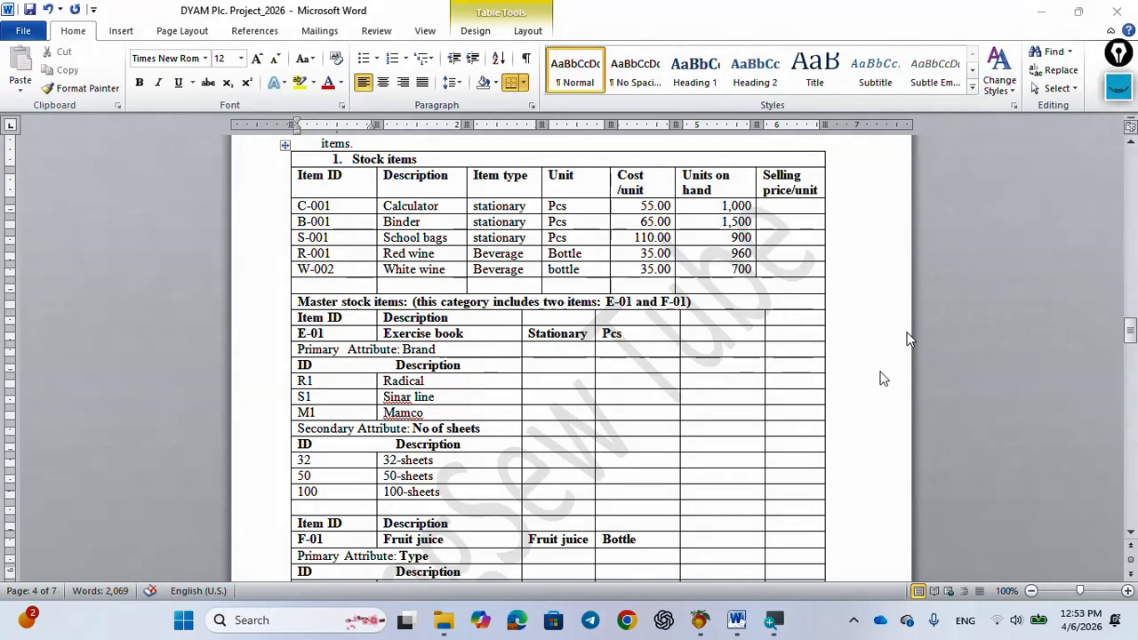
Step: Switch back to the Peachtree inventory item E-01, name the primary attribute Brand and add R1 with description Radical
mouse_move(702, 623)
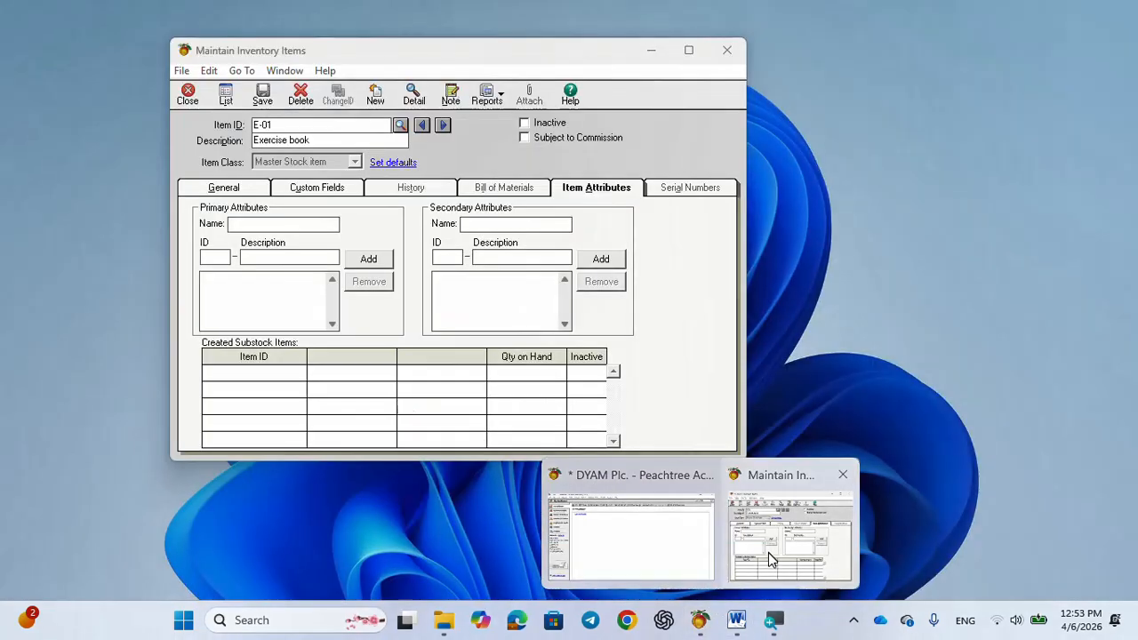
left_click(769, 552)
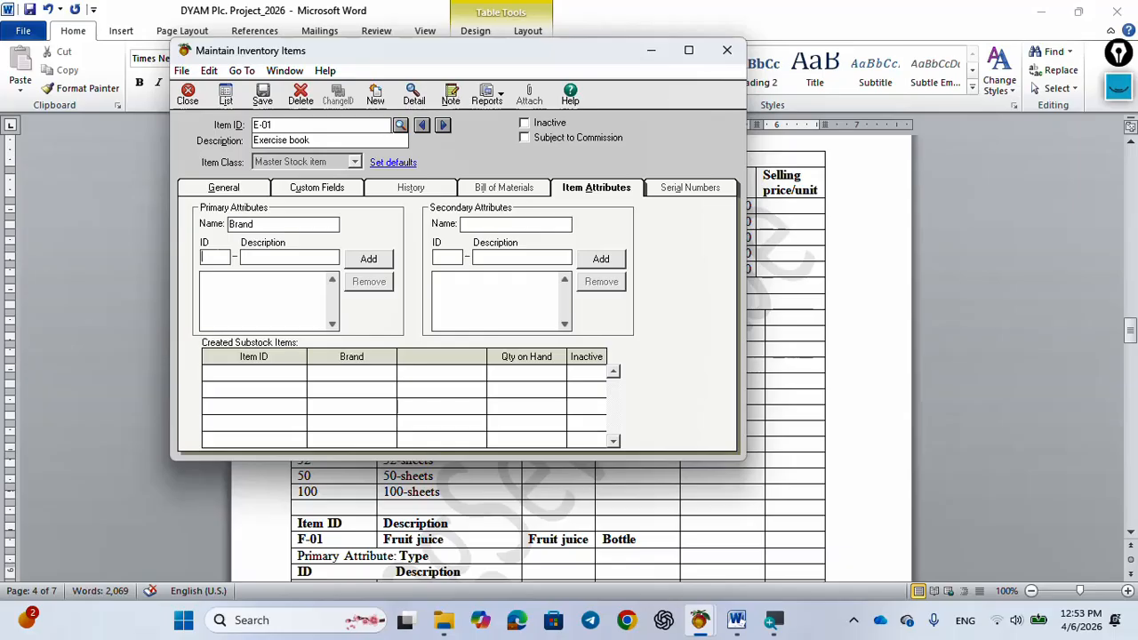
type("Radical")
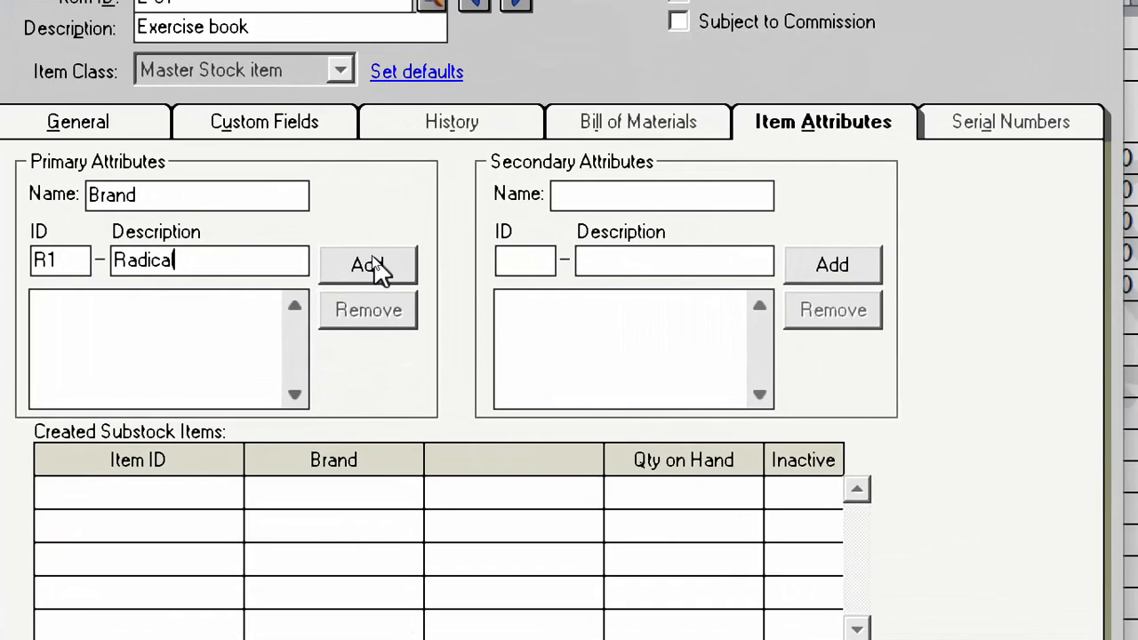
left_click(369, 265)
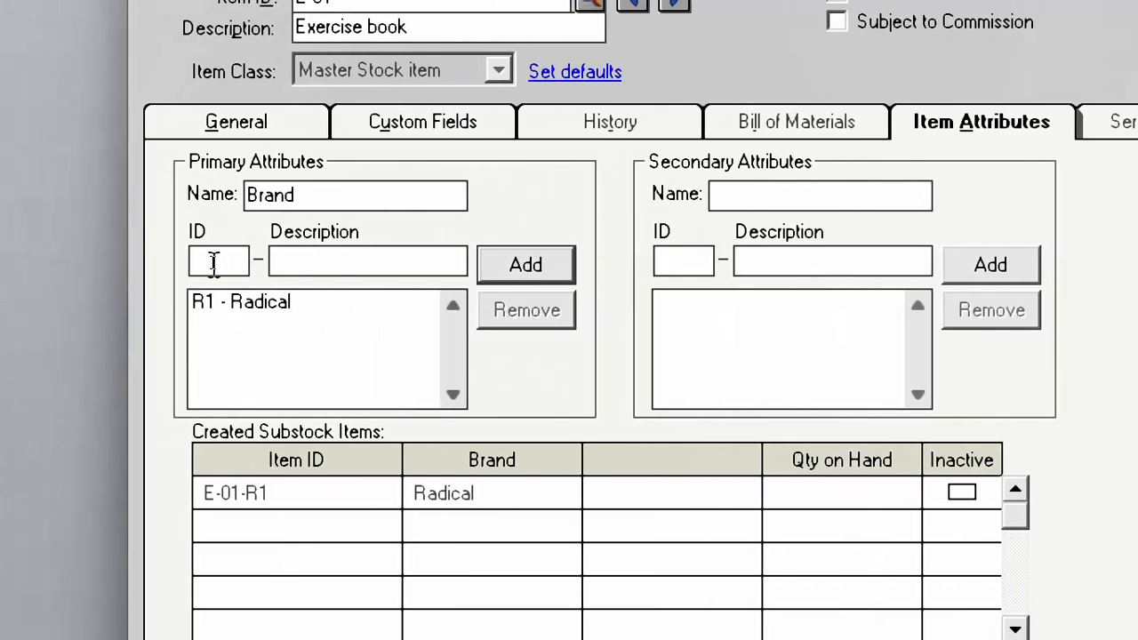
Step: Add the primary attribute values S1 with description Sinarline and M1 with description Mamco
type("S1")
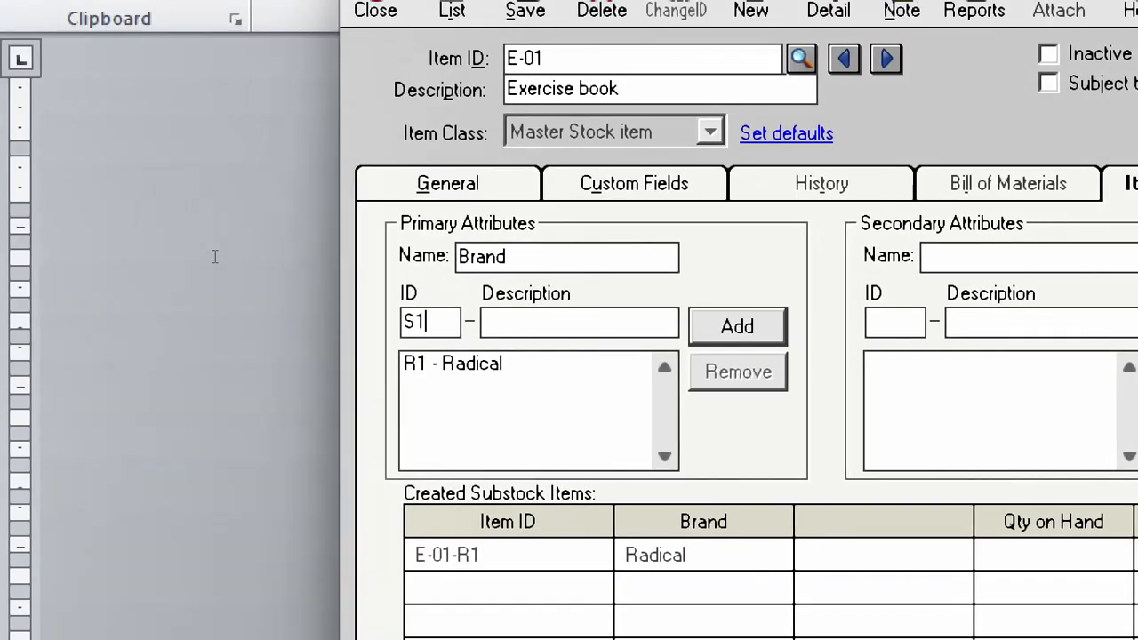
key("Tab")
type("Sinarline")
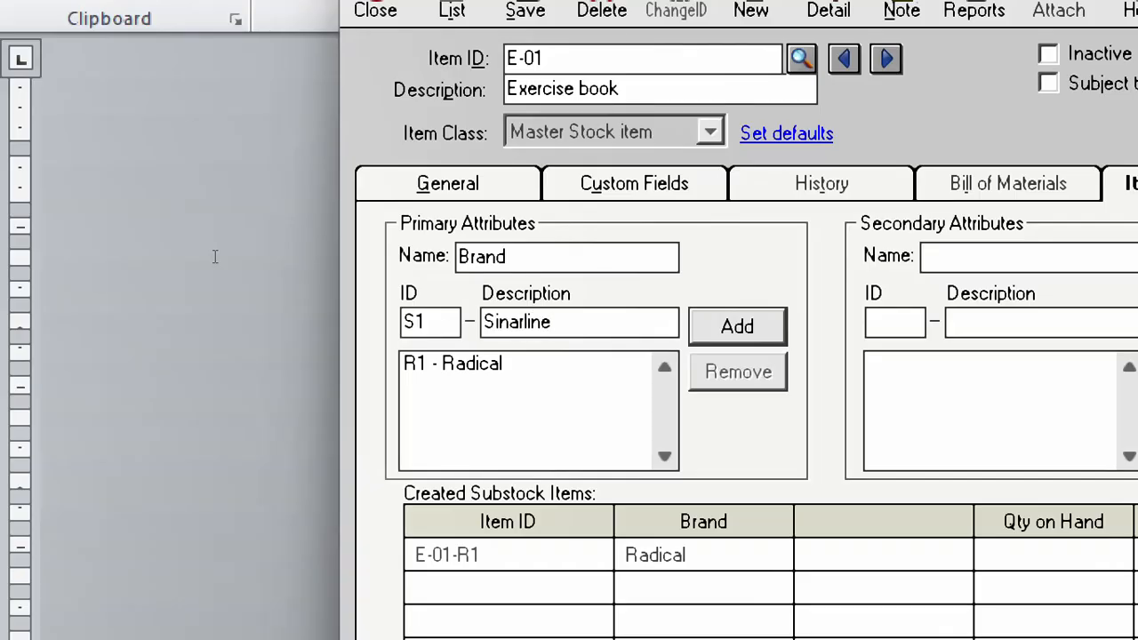
key("Return")
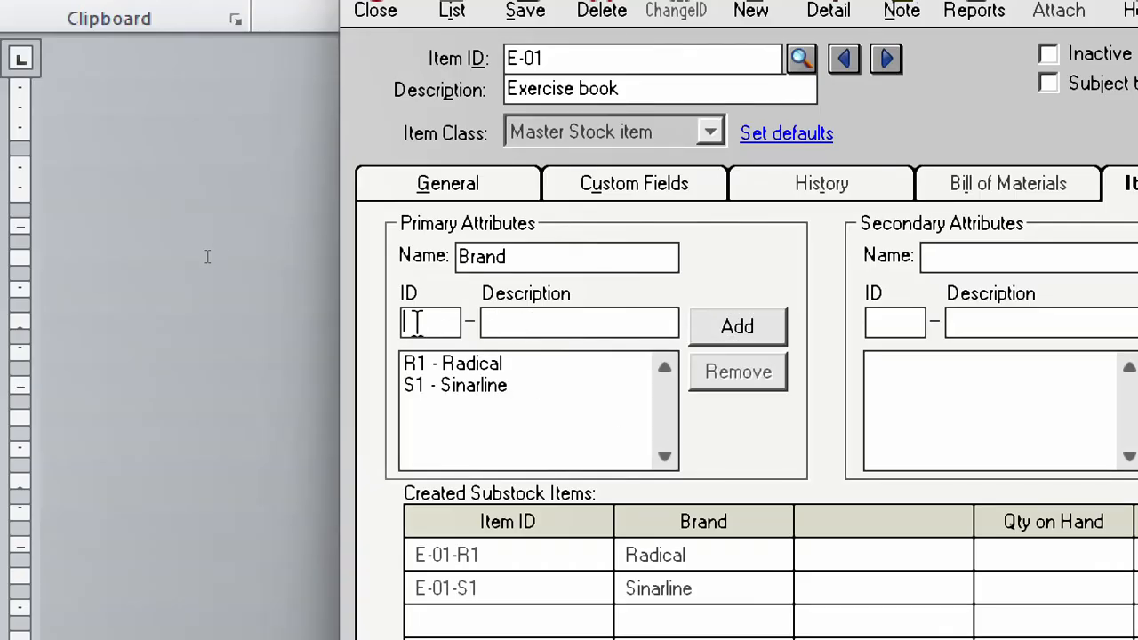
type("M1")
key("Tab")
type("Mamco")
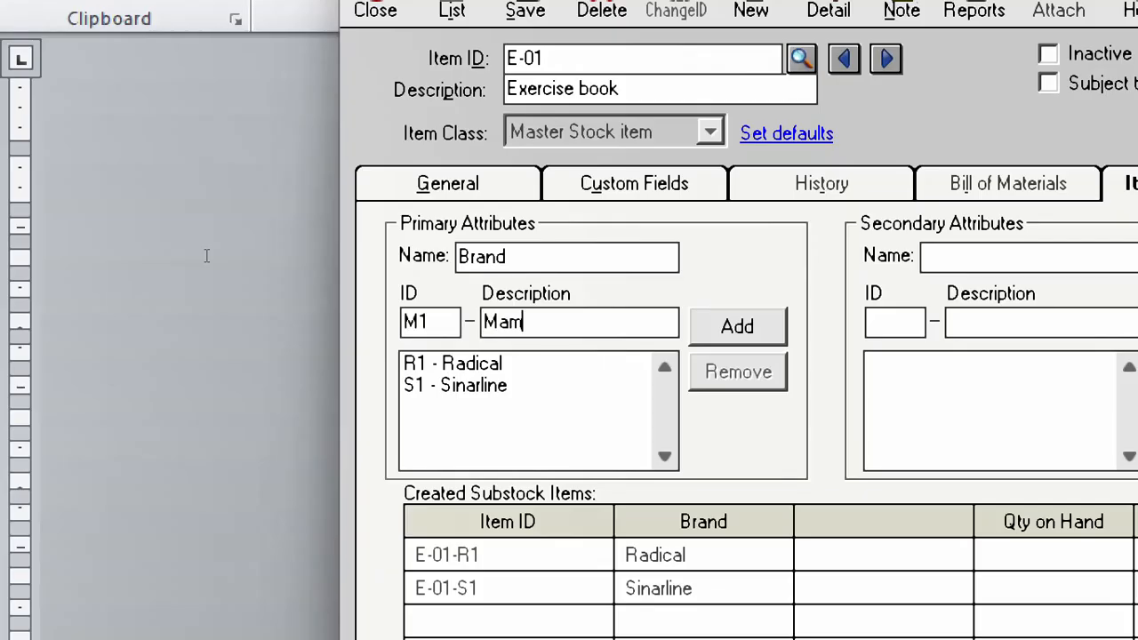
key("Return")
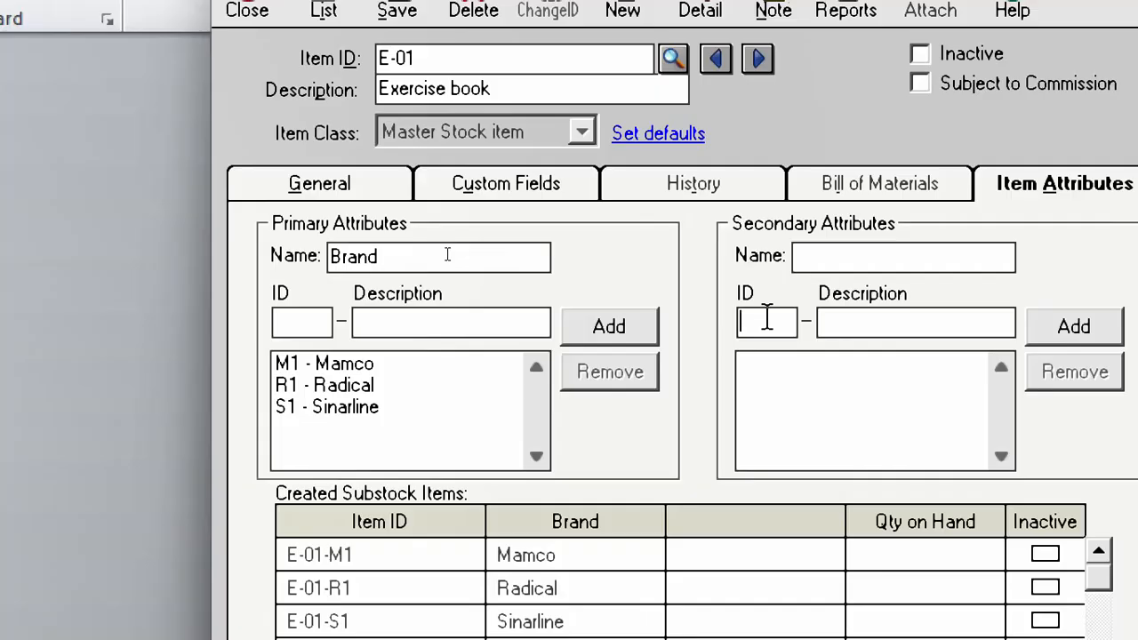
Step: Name the secondary attribute No of sheets and add ID 32 with description 32-sheets
left_click(859, 255)
type("No of sheets")
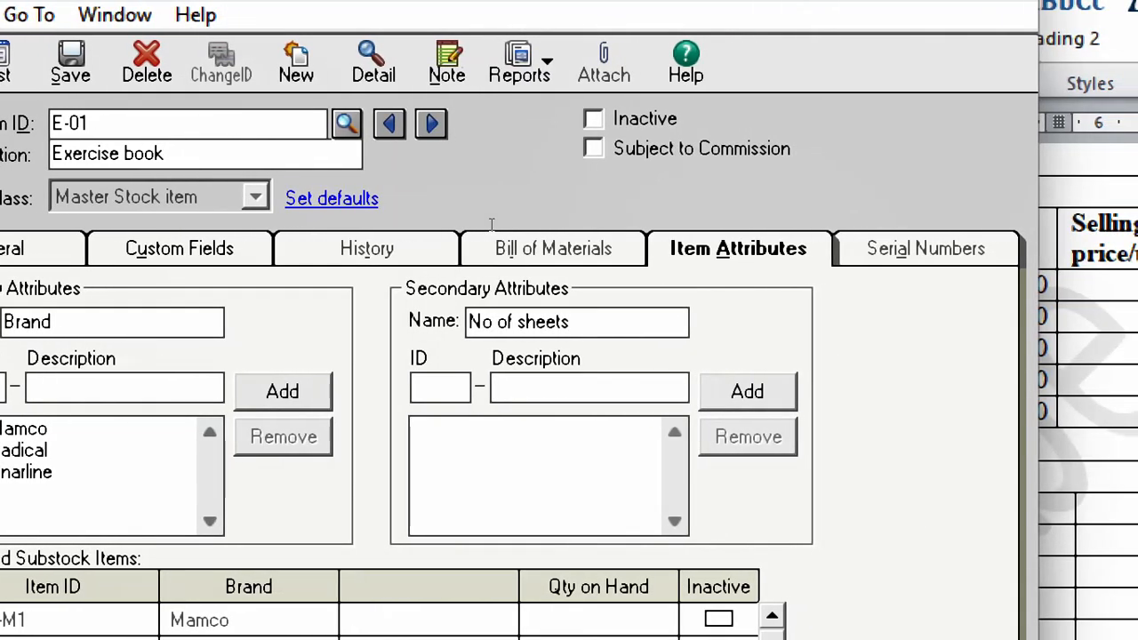
left_click(446, 391)
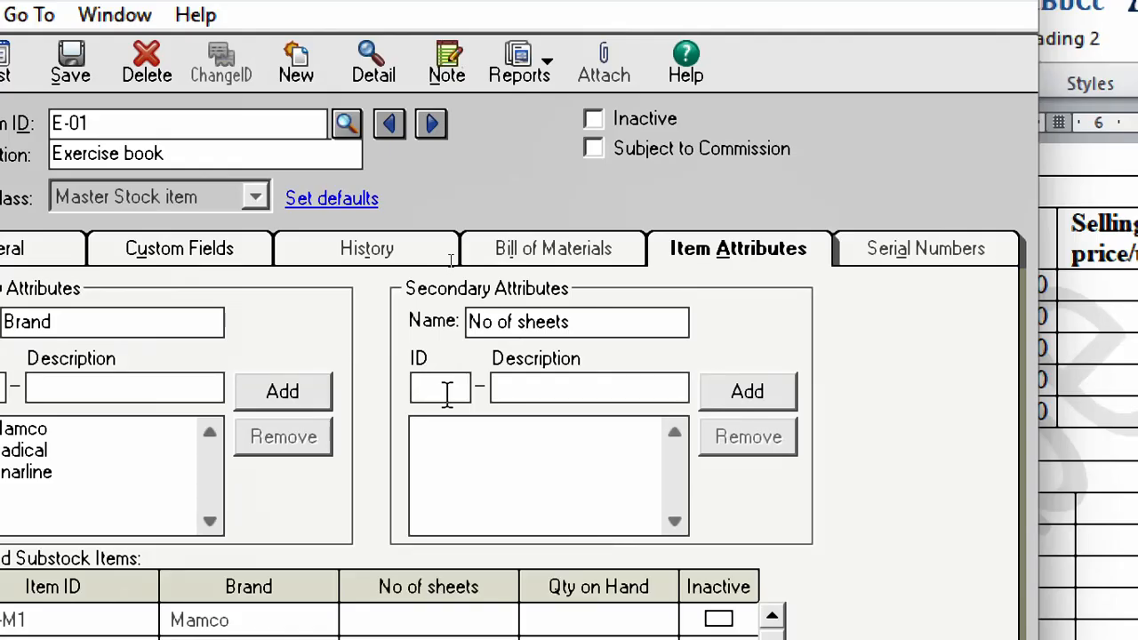
type("32")
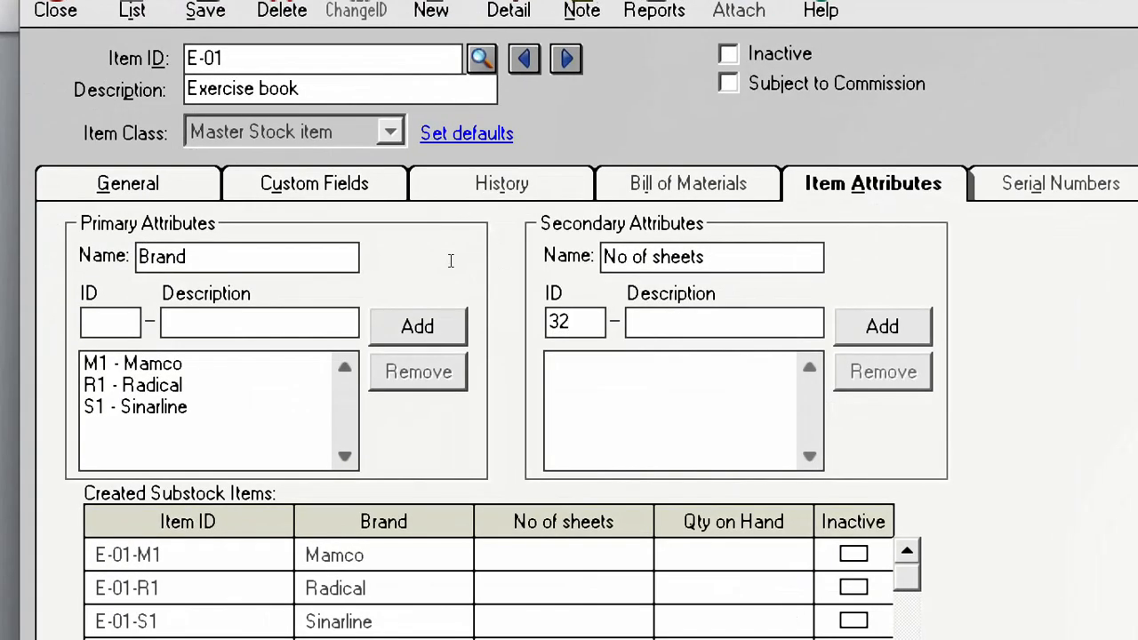
key("Tab")
type("32")
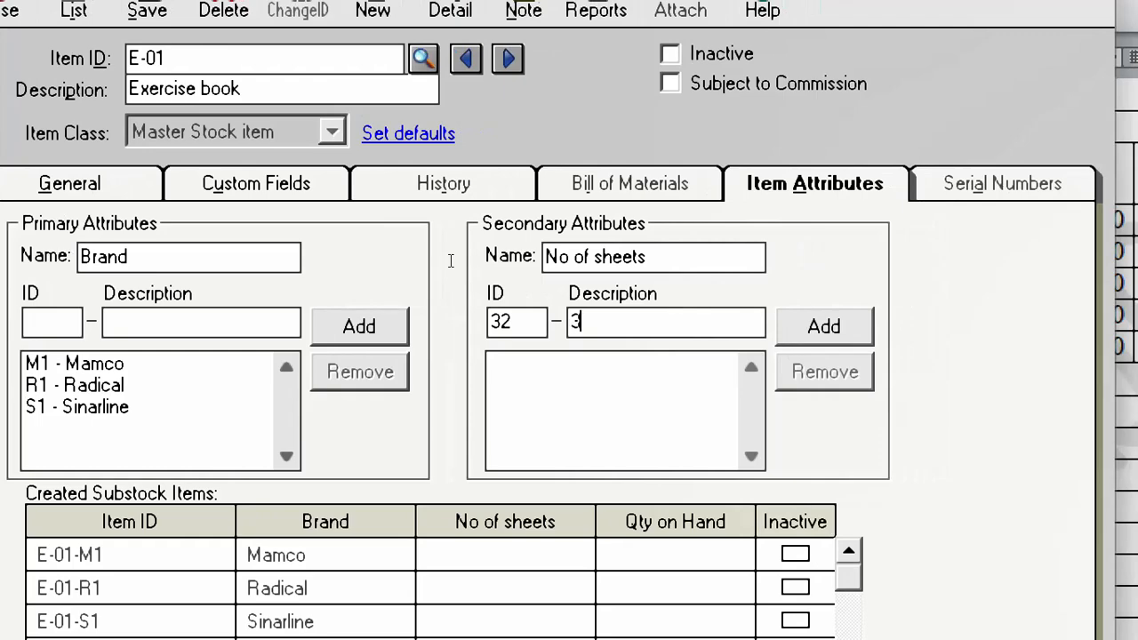
type("-sheets")
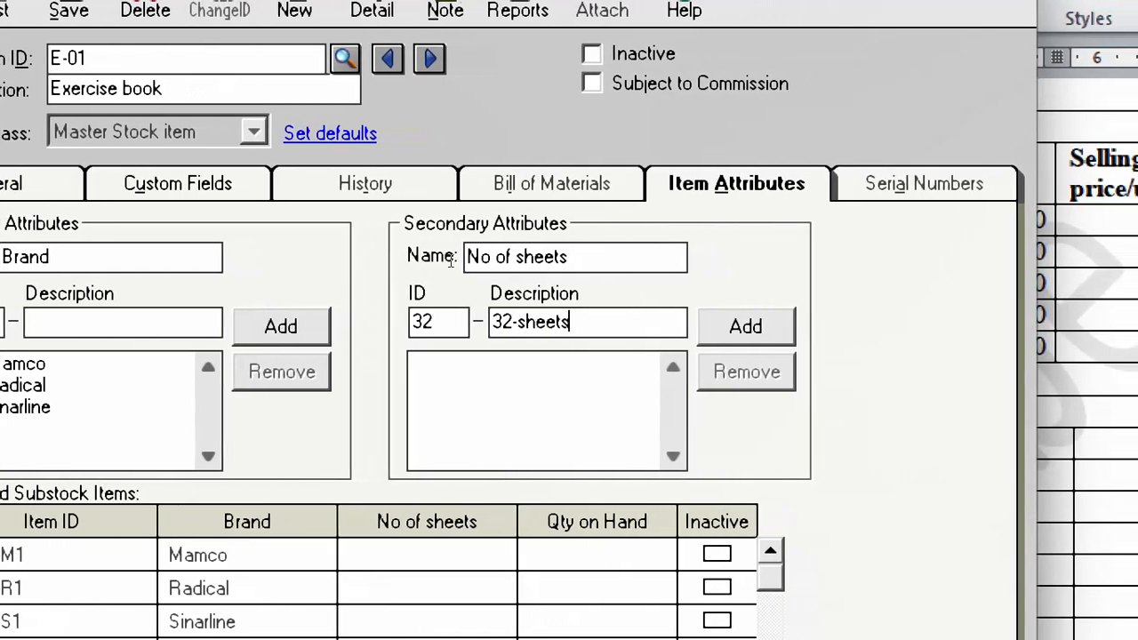
key("Return")
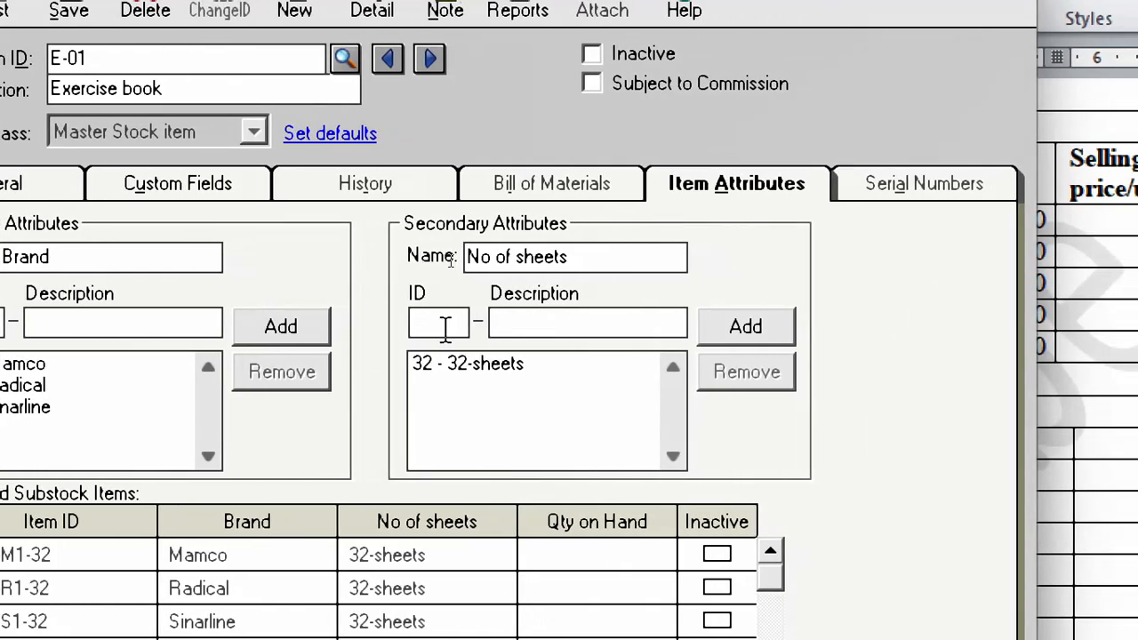
Step: Add the secondary attribute value with ID 50 and description 50-sheets
type("50")
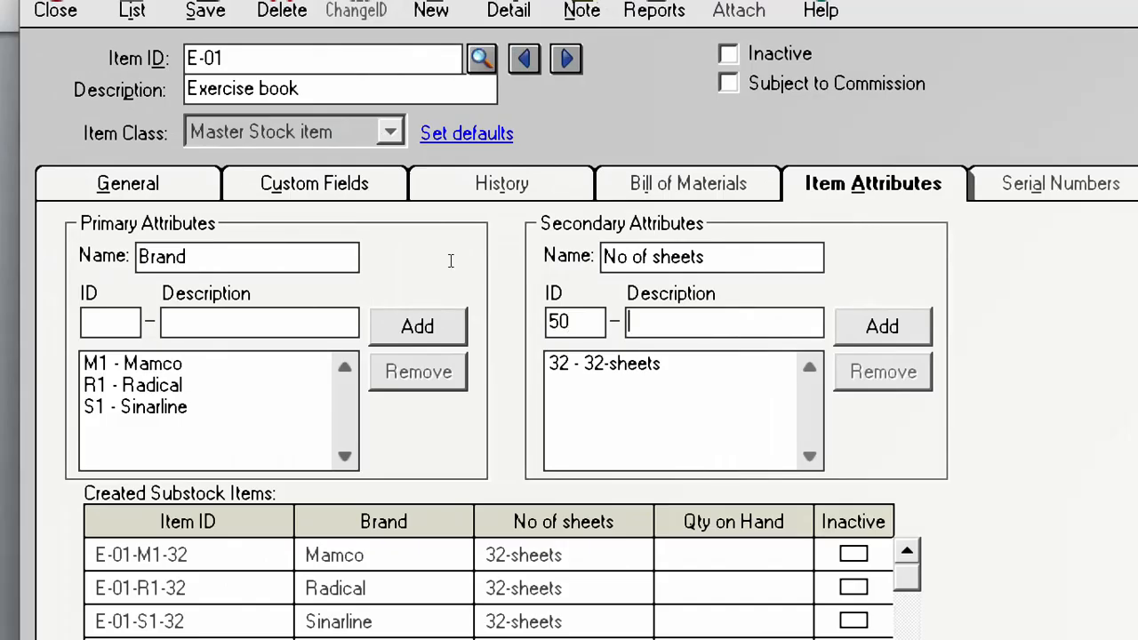
key("Tab")
type("50-sheet")
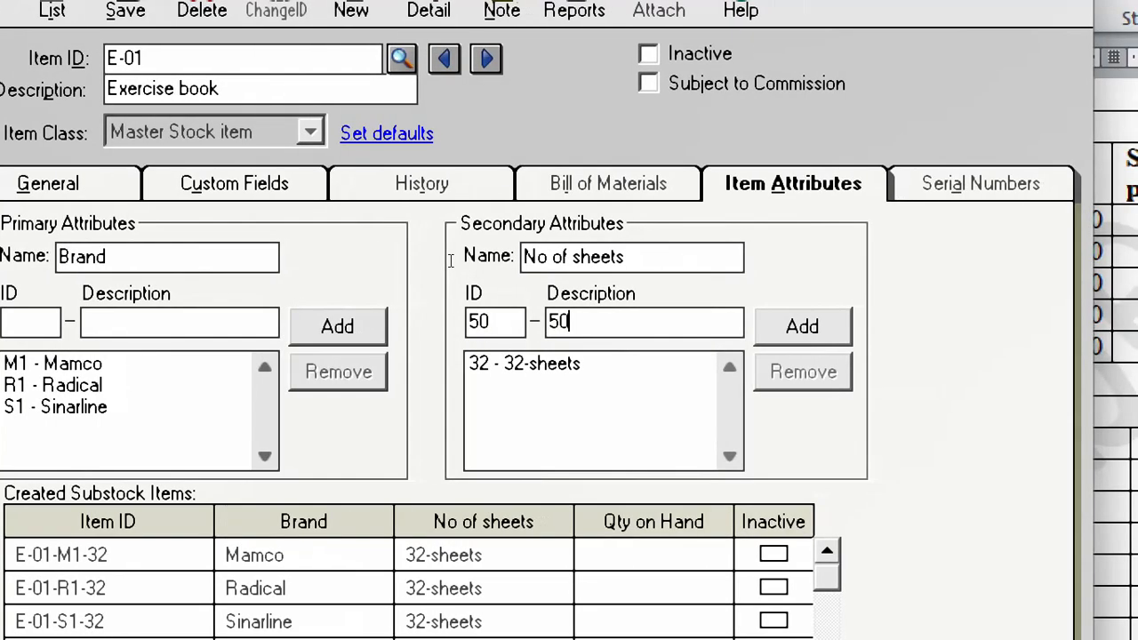
type("s")
key("Return")
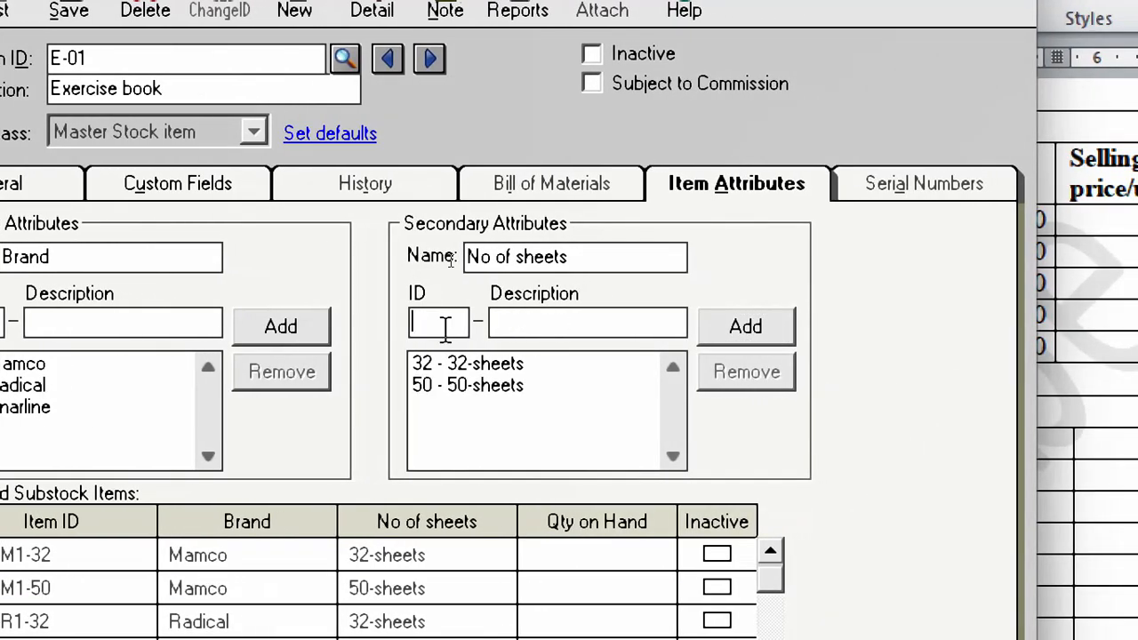
Step: Add the secondary attribute value with ID 100 and description 100-sheets
type("100")
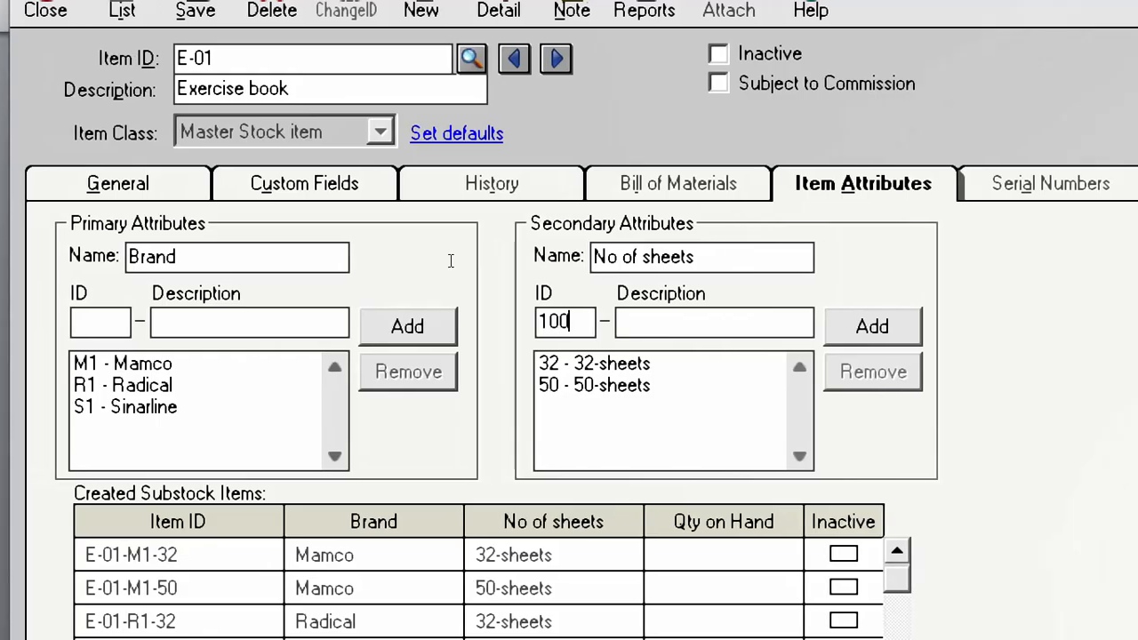
key("Tab")
type("100")
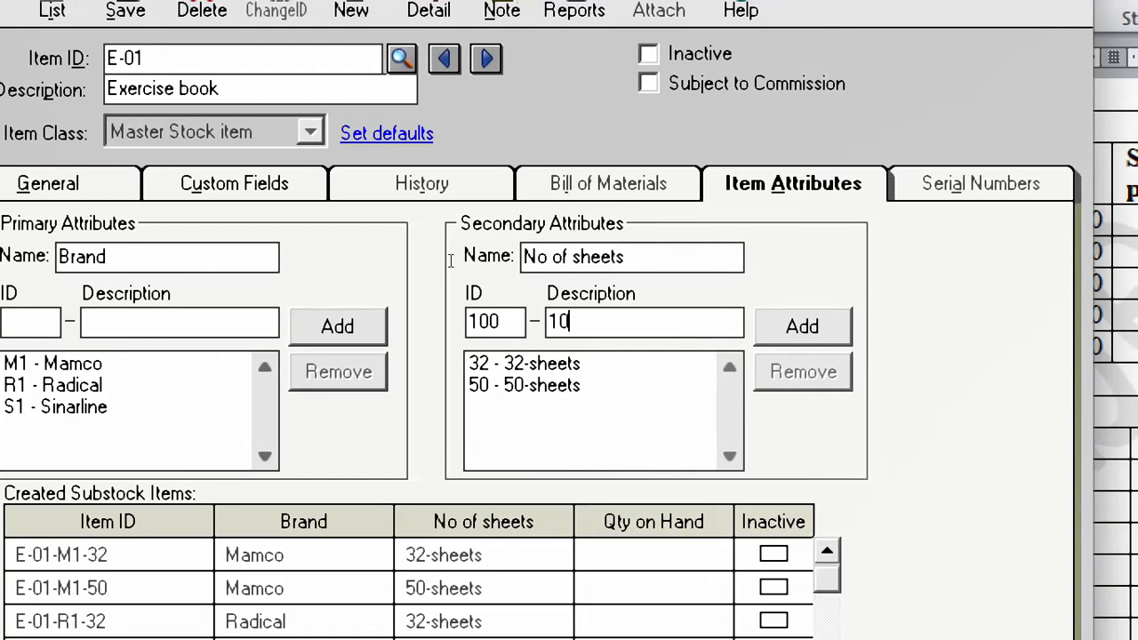
type("-sheets")
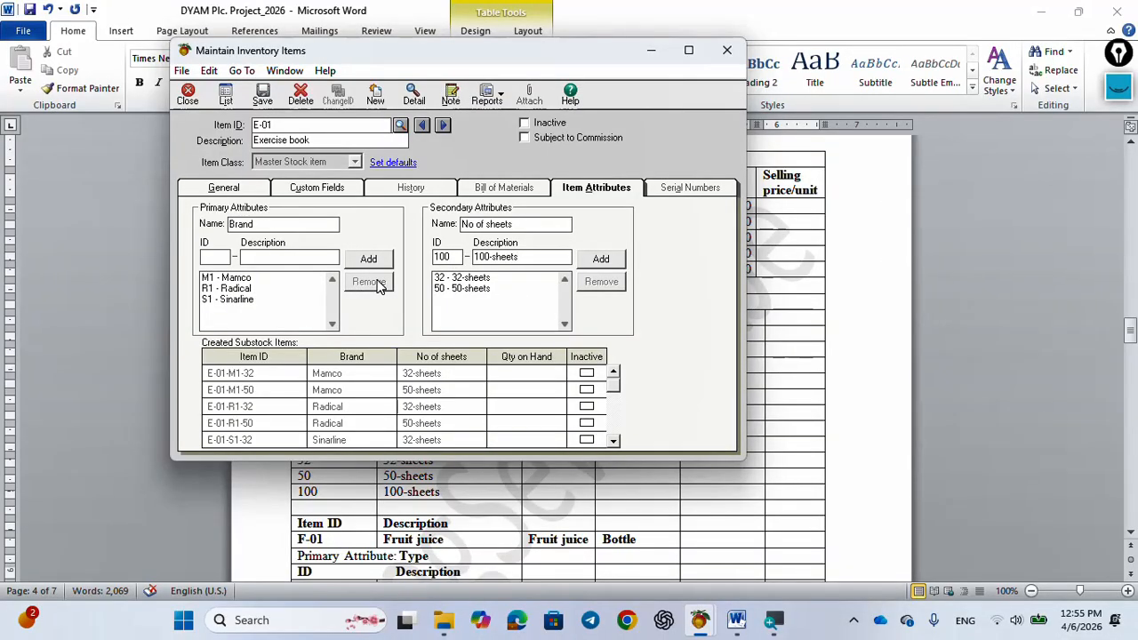
left_click(596, 260)
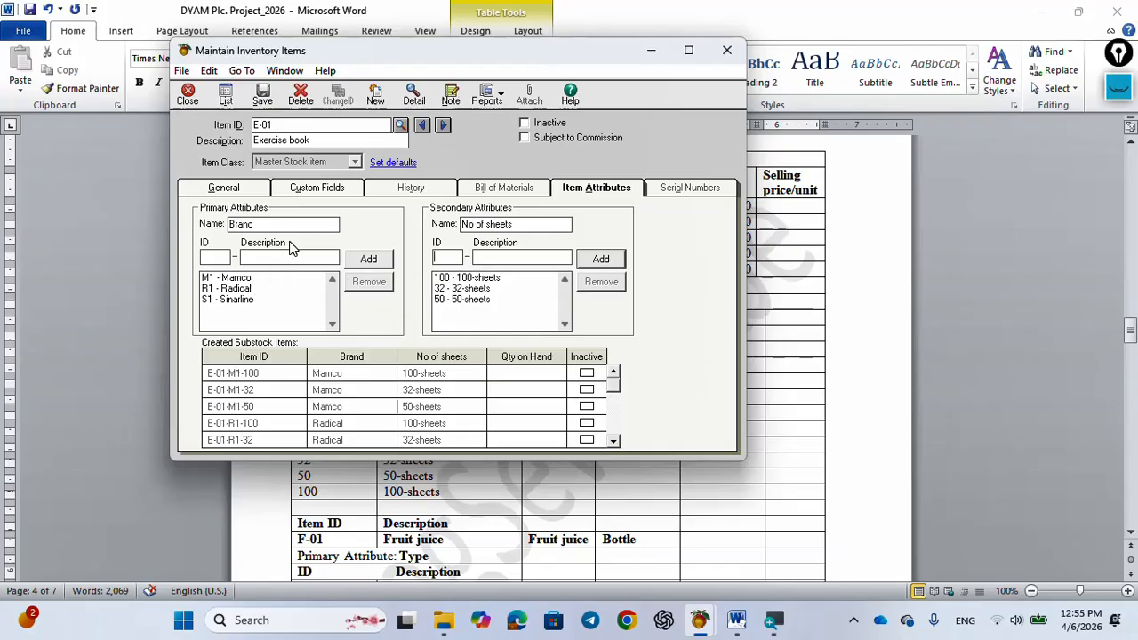
Step: Save item E-01 and start a blank record for the next inventory item
left_click(262, 95)
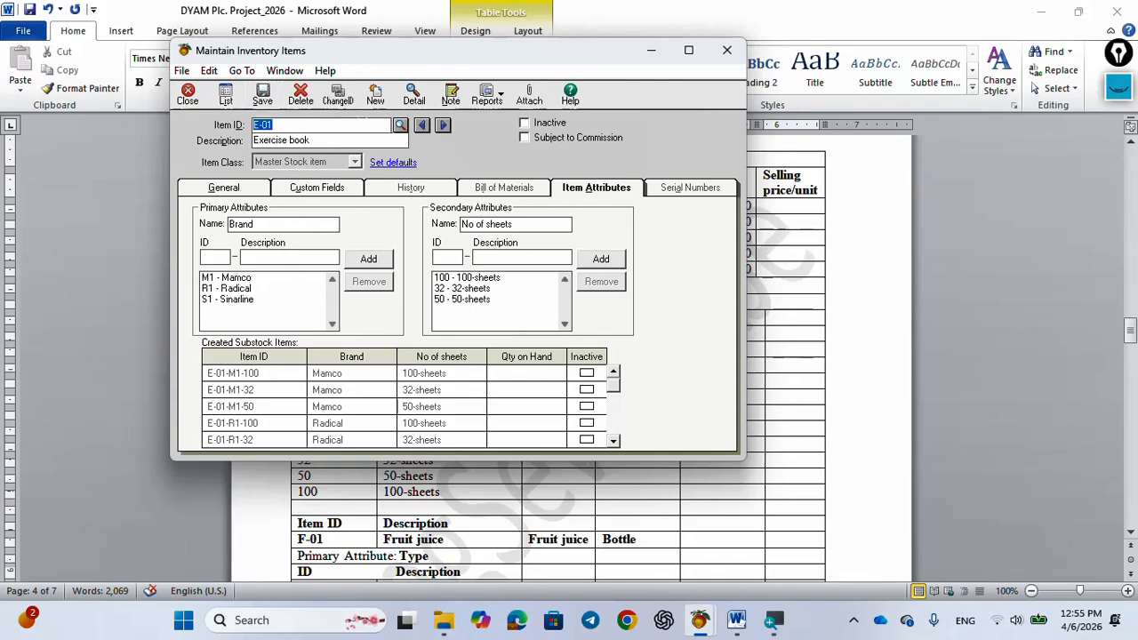
left_click(375, 98)
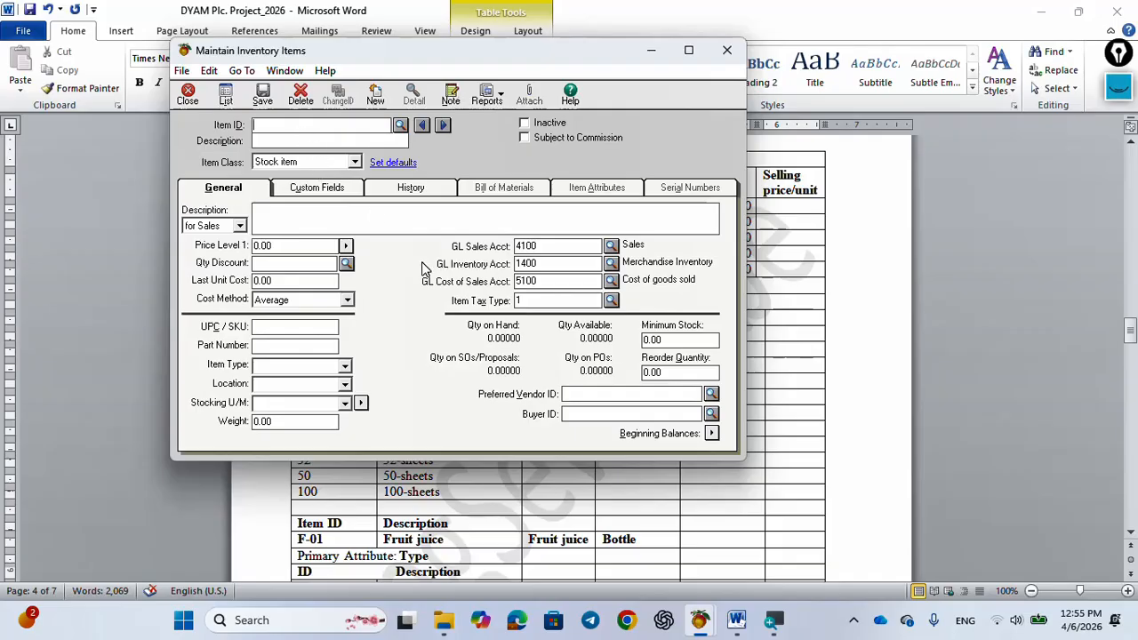
Step: Switch to the Word project document and read the F-01 Fruit juice entry with its primary and secondary attributes
left_click(737, 620)
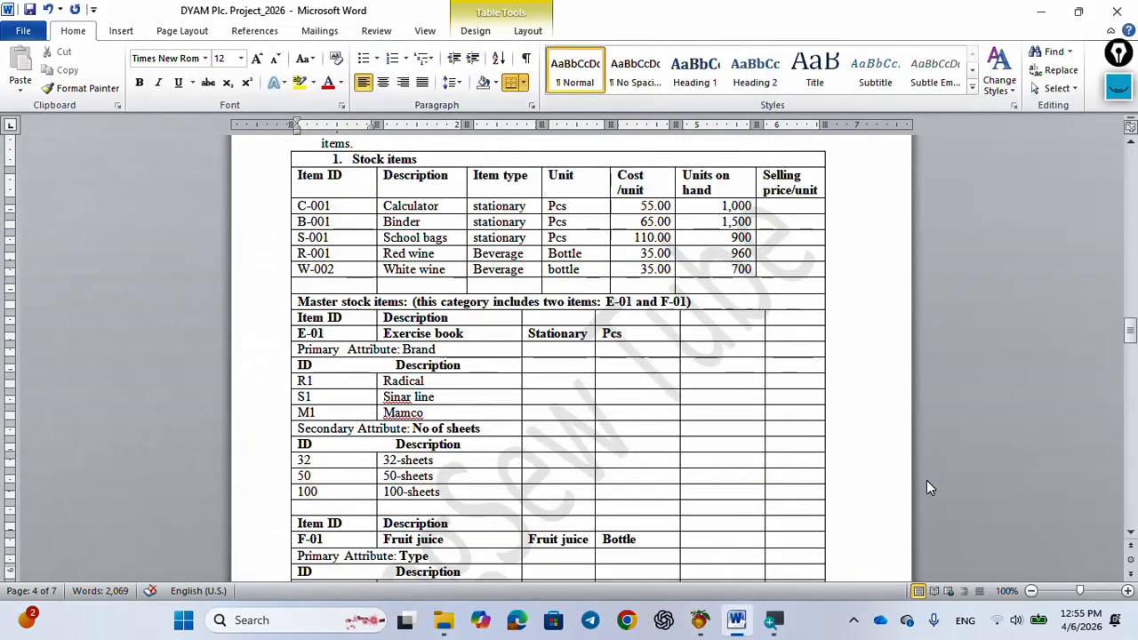
scroll(1131, 532, "down", 3)
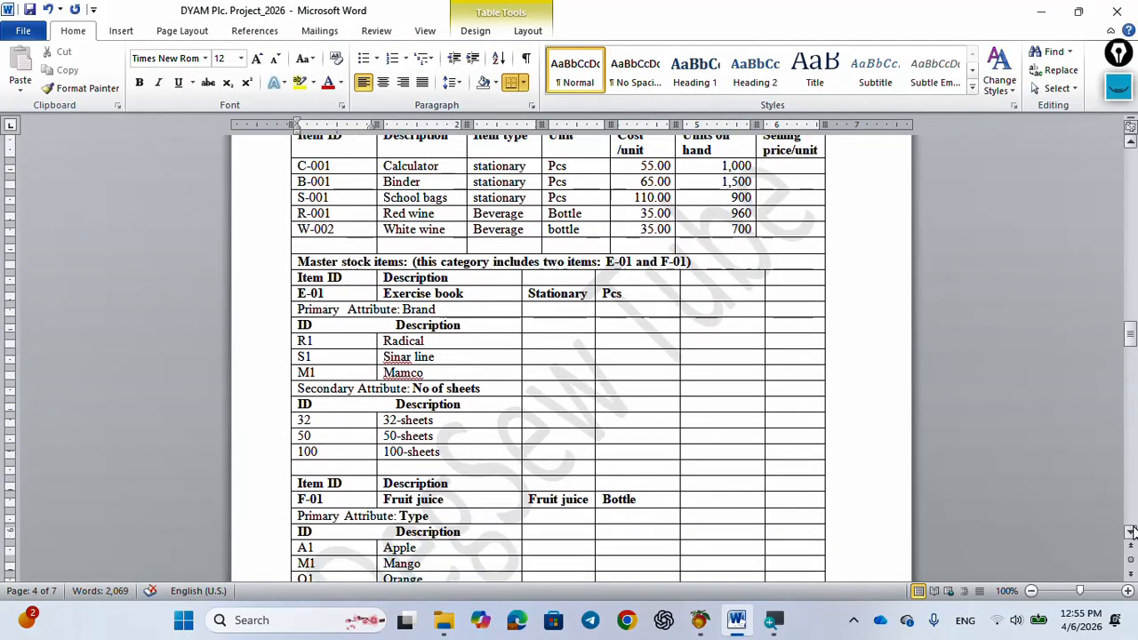
scroll(1132, 532, "down", 5)
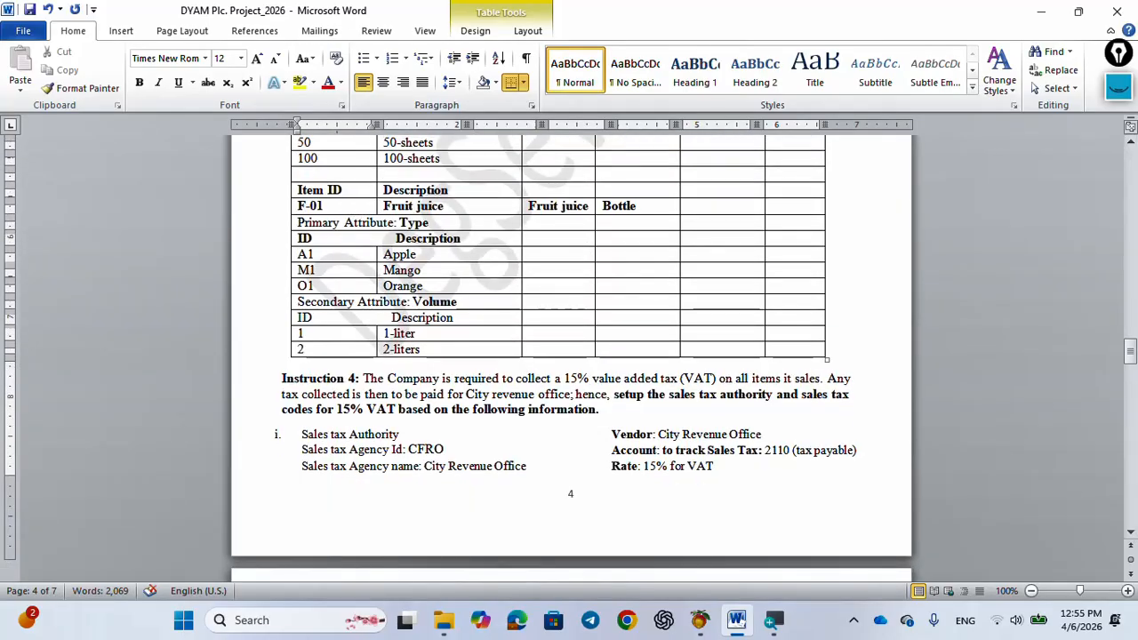
key("Page_Down")
key("Page_Down")
key("Page_Down")
key("Page_Down")
key("Page_Down")
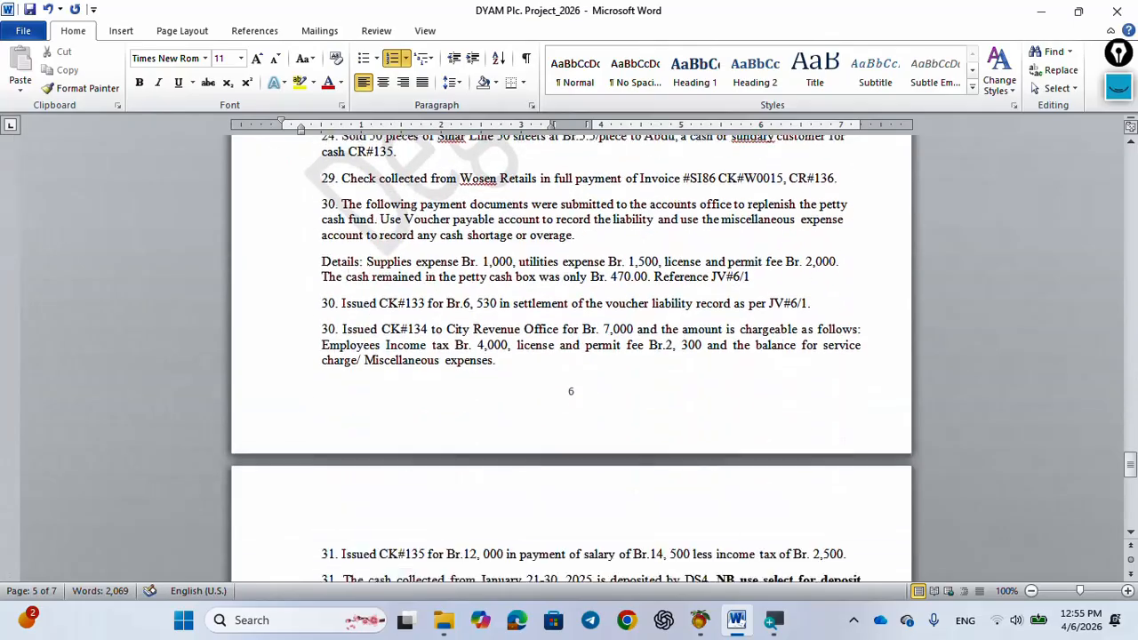
key("Page_Up")
key("Page_Up")
key("Page_Up")
key("Page_Up")
key("Page_Up")
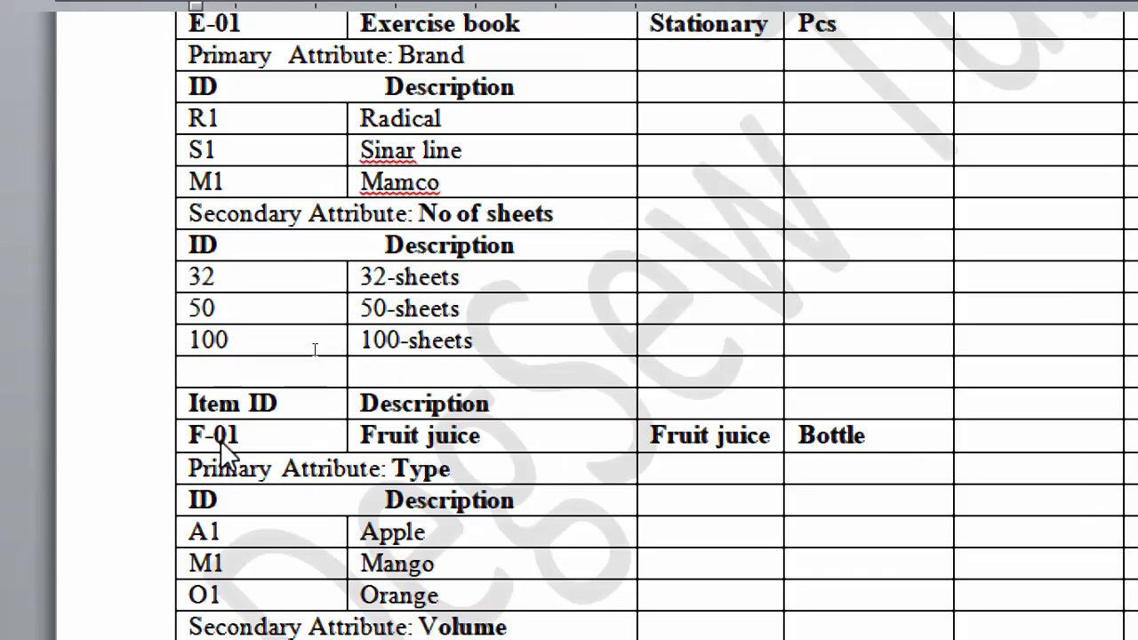
key("super")
left_click(186, 333)
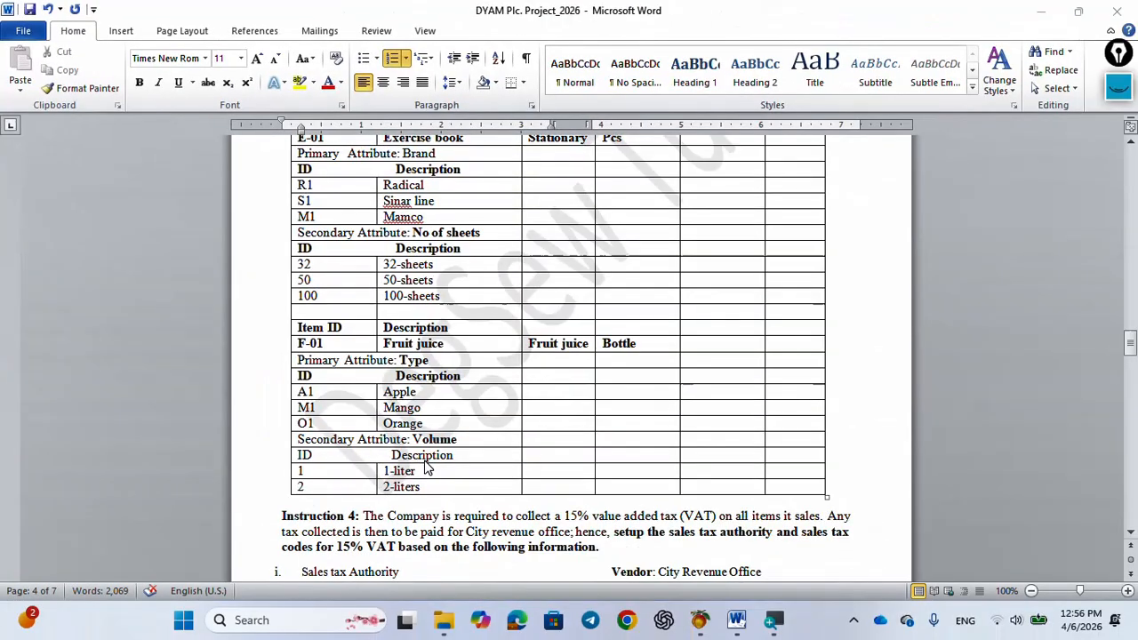
Step: Switch back to Peachtree and enter item F-01 with description Fruit Juice and item class Master Stock item
left_click(699, 620)
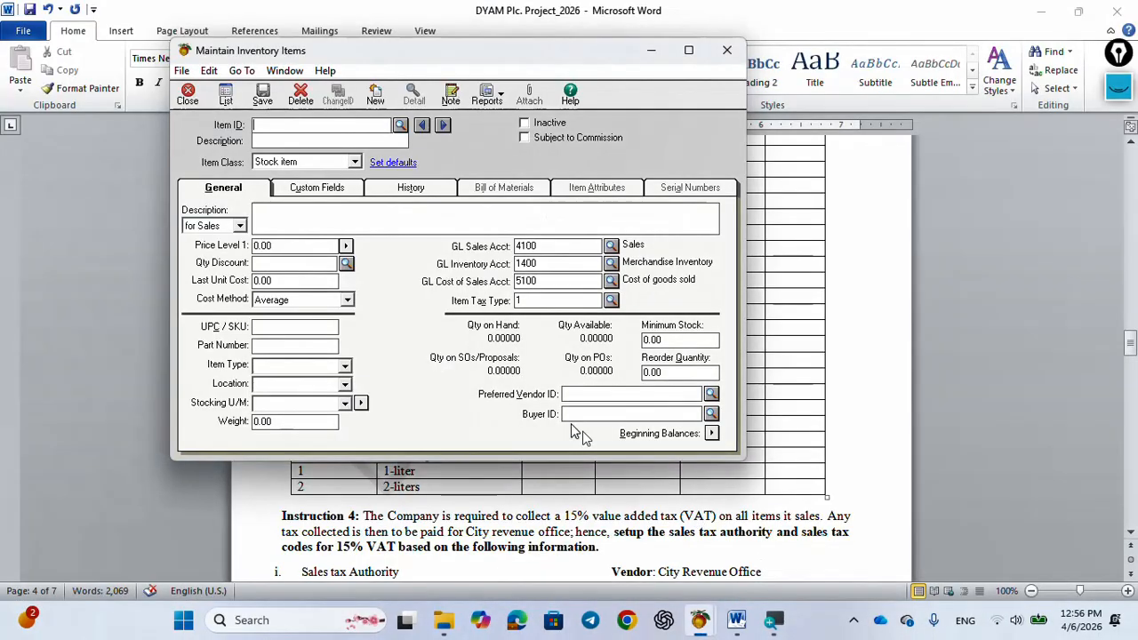
type("F")
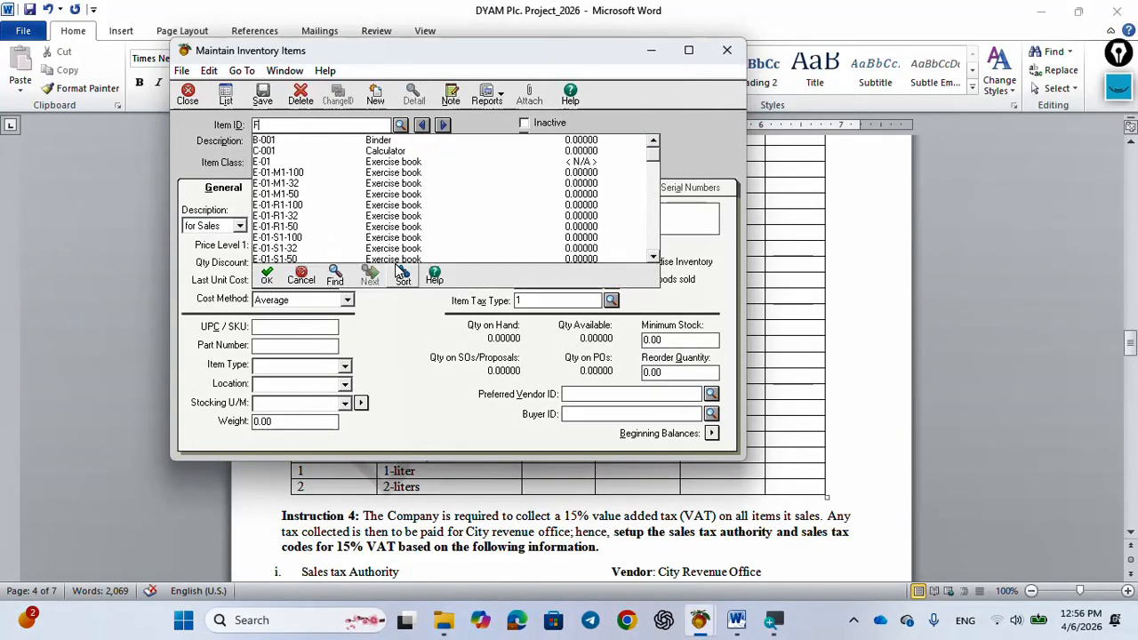
type("-01")
key("Tab")
type("Fruit Jui")
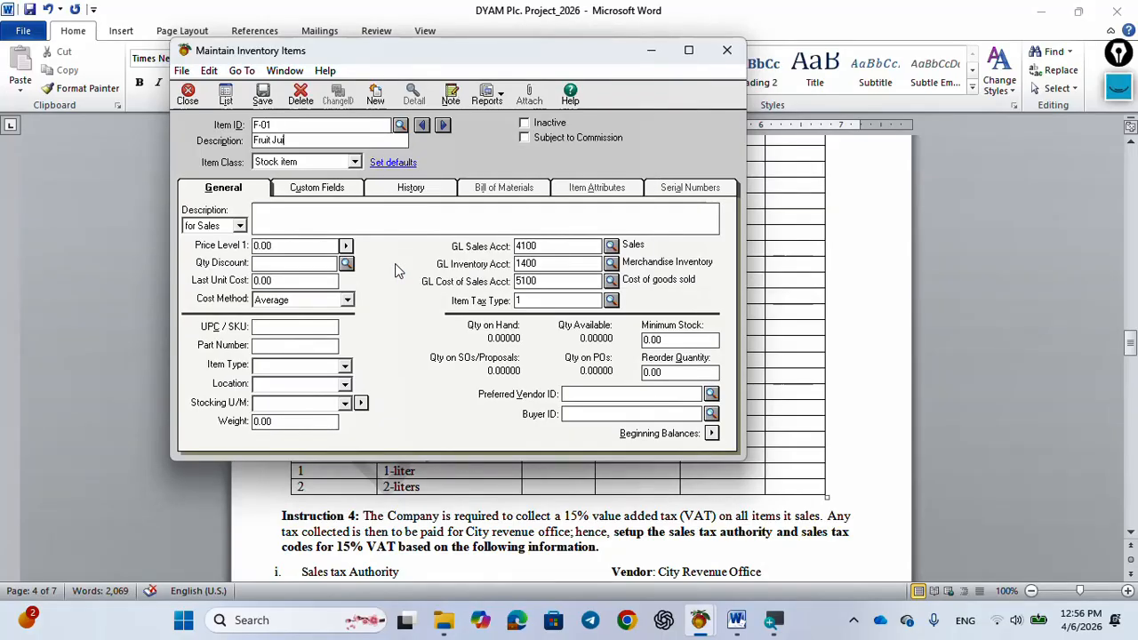
type("ce")
left_click(353, 162)
left_click(335, 185)
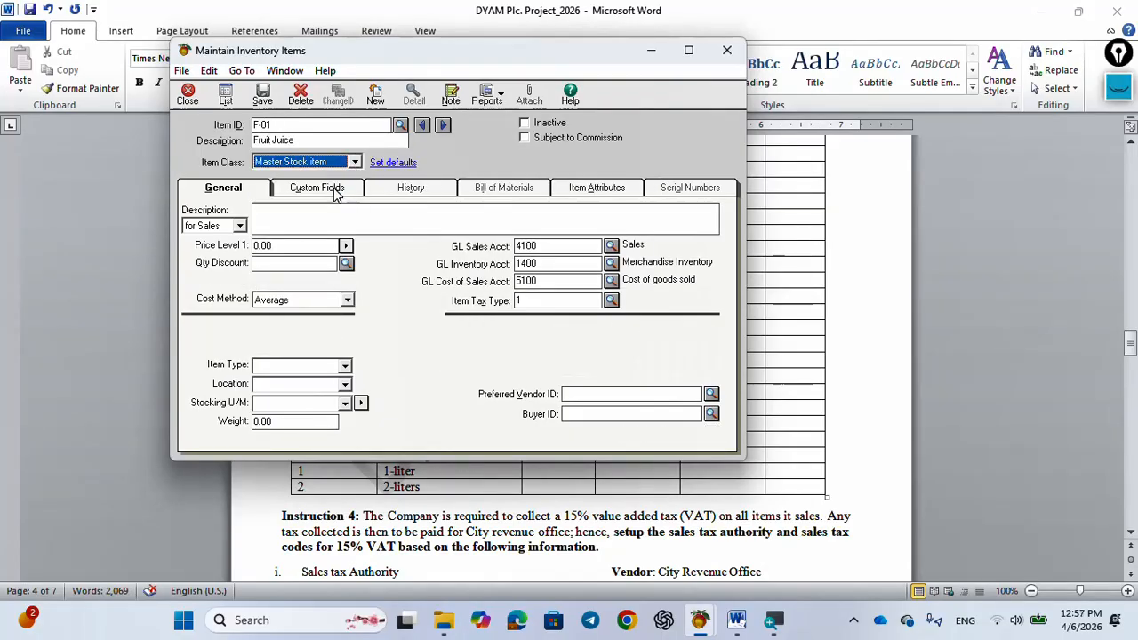
Step: Name the primary item attribute of F-01 Type and add A1 with description Apple
left_click(592, 192)
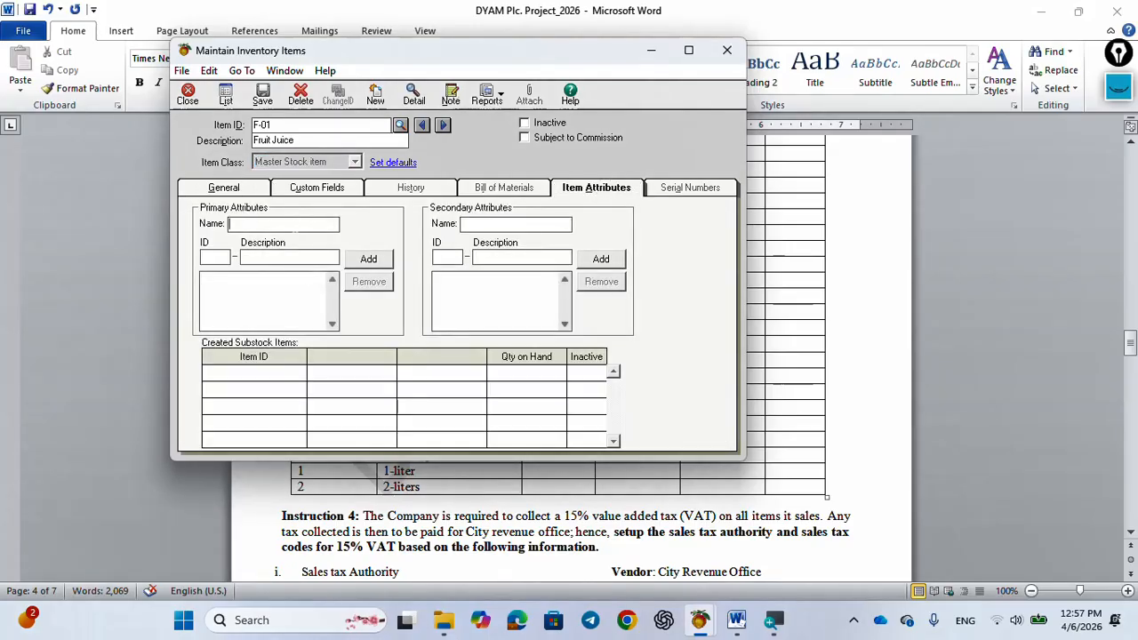
type("Type")
key("Tab")
type("A1 - ")
type("Apple")
key("Return")
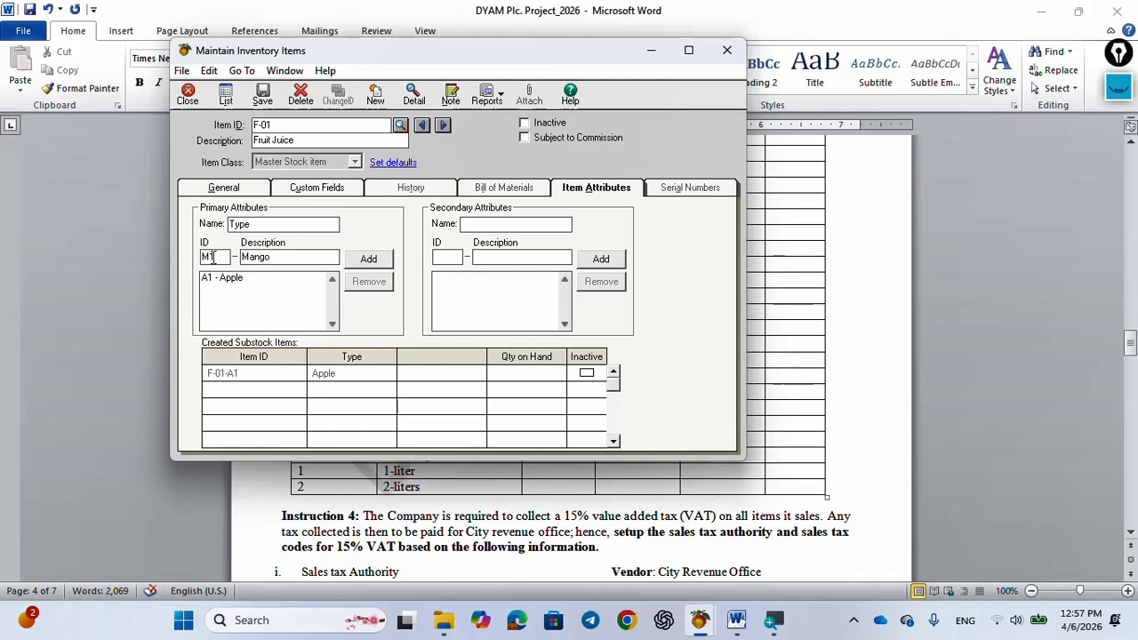
Step: Add the primary attribute values M1 with description Mango and O1 with description Orange
key("Return")
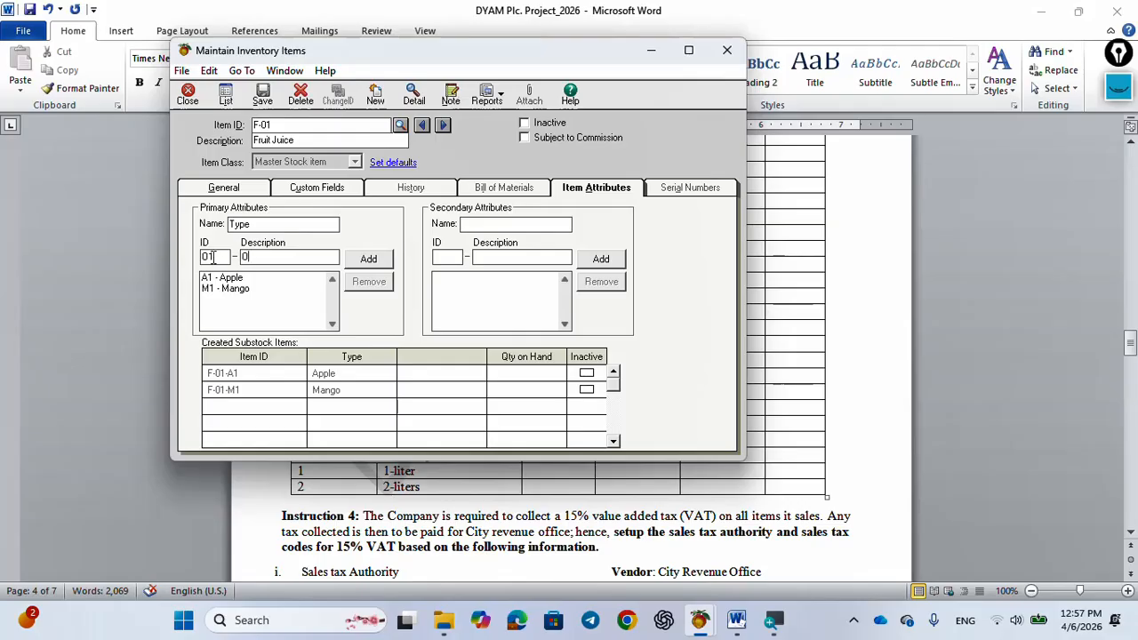
type("range")
left_click(368, 259)
Step: Name the secondary attribute Volume and add ID 1 with description 1-Liter
left_click(467, 225)
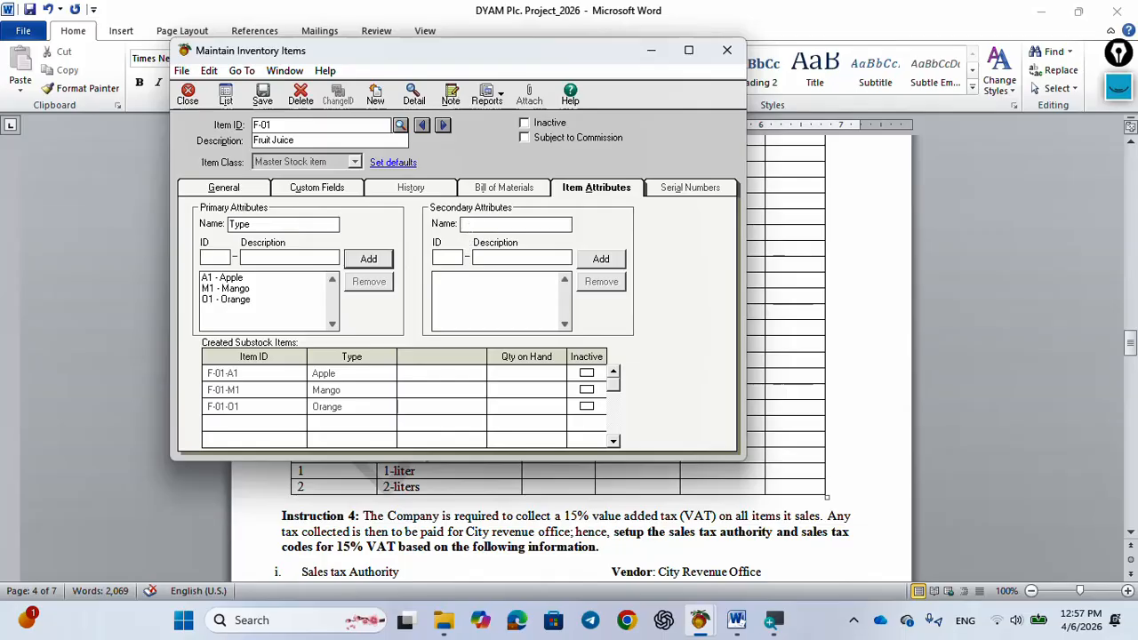
type("Volume")
left_click(448, 258)
left_click(496, 257)
type("1-Liter")
left_click(598, 263)
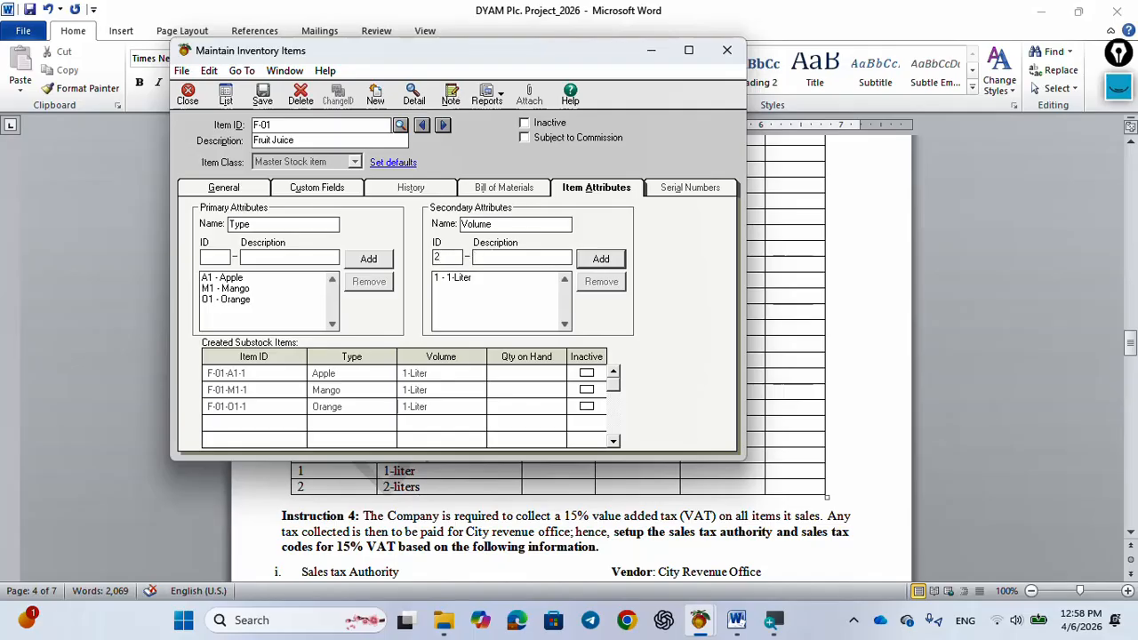
Step: Add the secondary attribute value 2 with description 2-Liter and save item F-01
left_click(492, 256)
type("2-Liter")
left_click(603, 261)
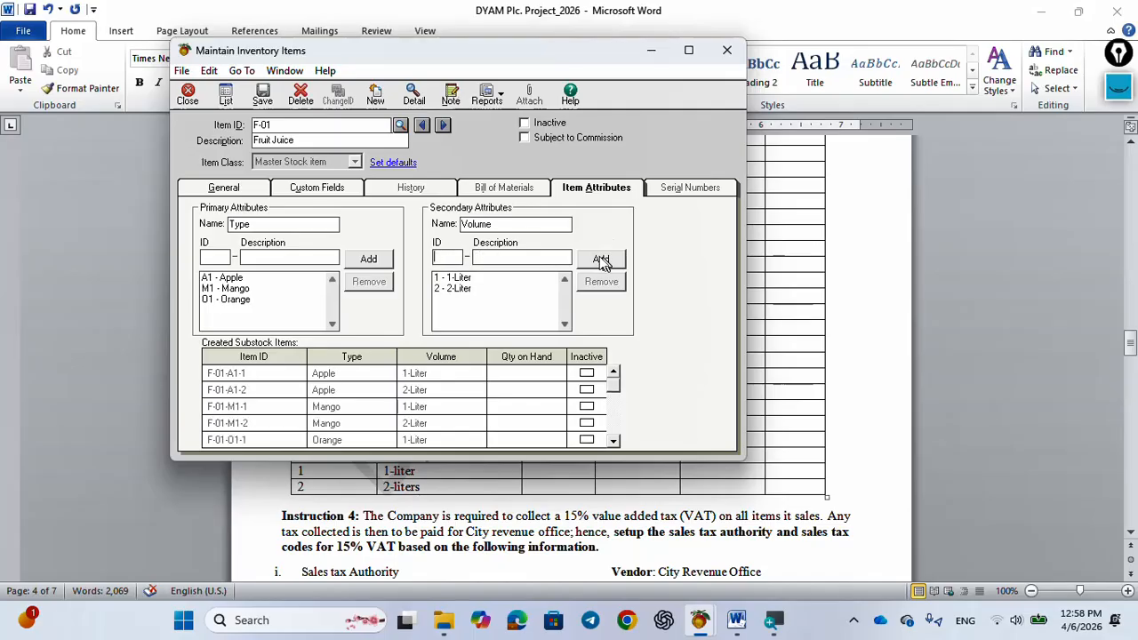
left_click(263, 100)
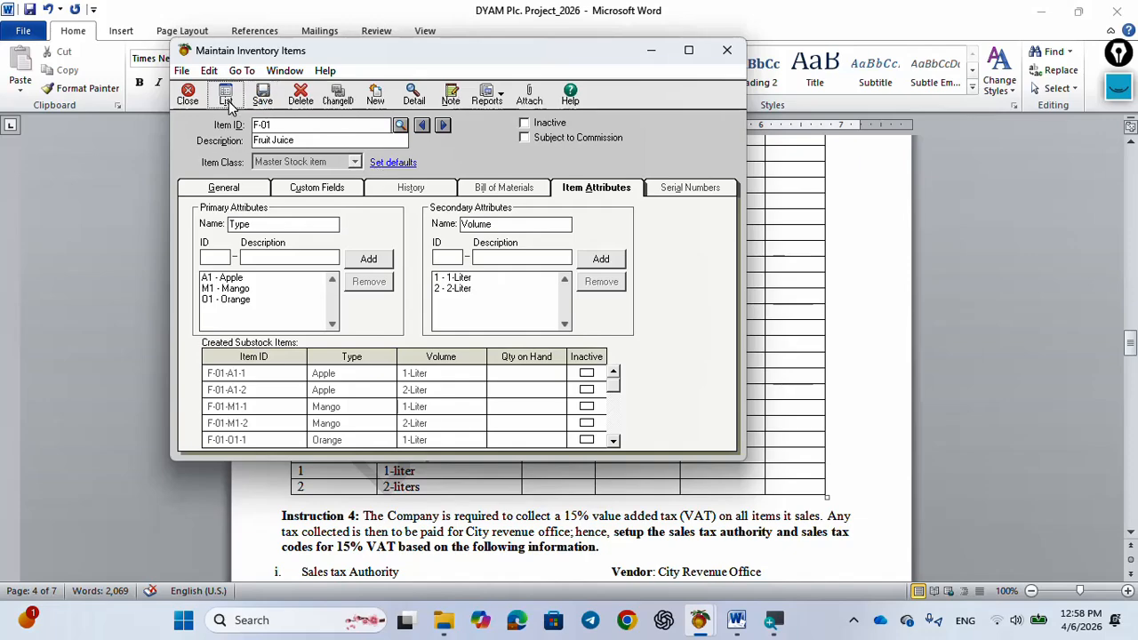
Step: Review the stock, master stock and substock items in the full inventory list, and close the list
left_click(228, 99)
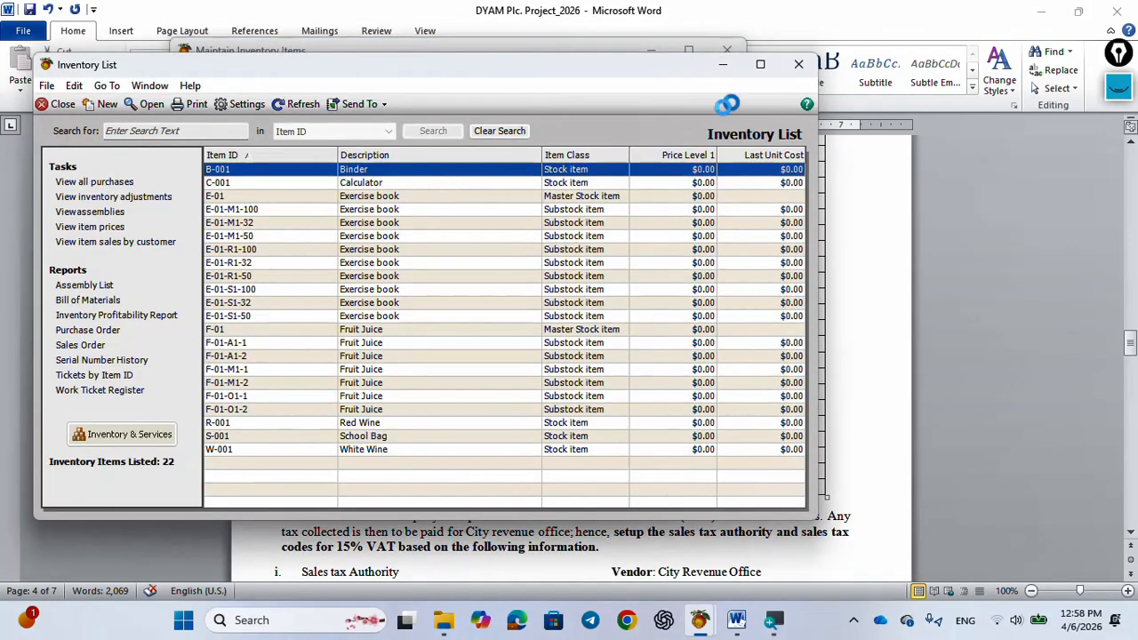
left_click(761, 64)
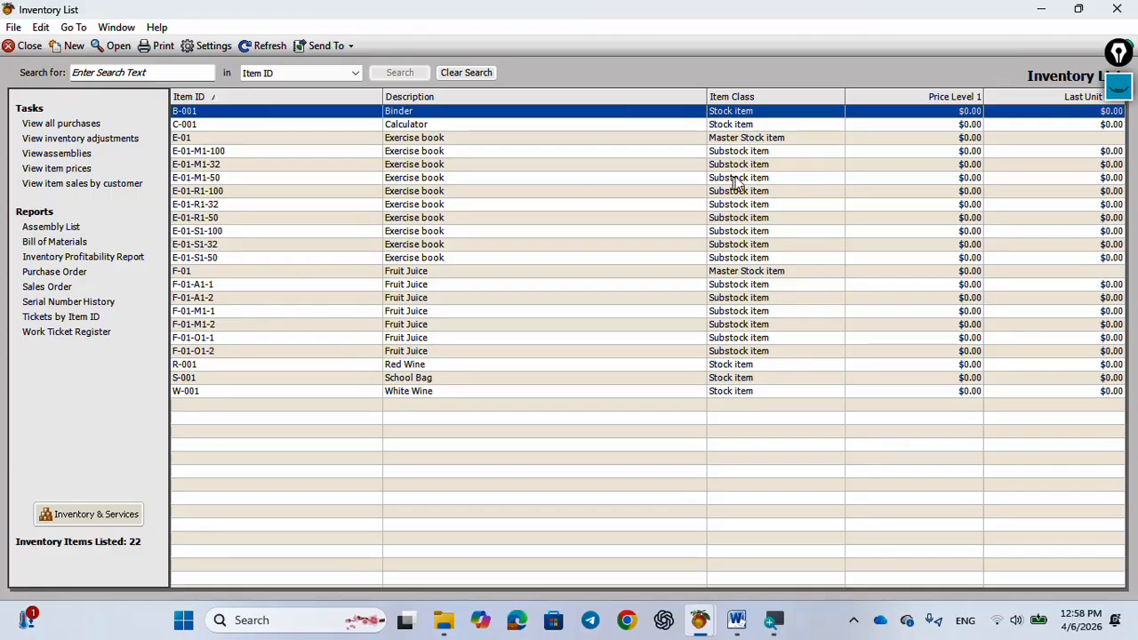
left_click(1118, 11)
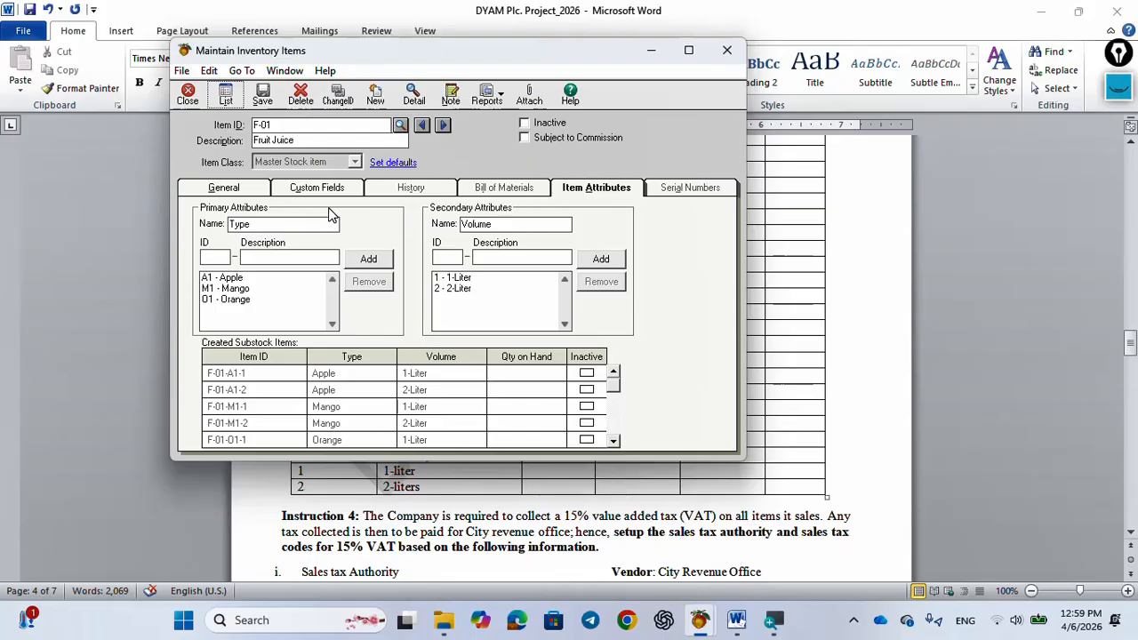
Step: Switch to the Word project document and mark the Units on hand figures in the stock items table with the annotation pen
left_click_drag(549, 54, 615, 33)
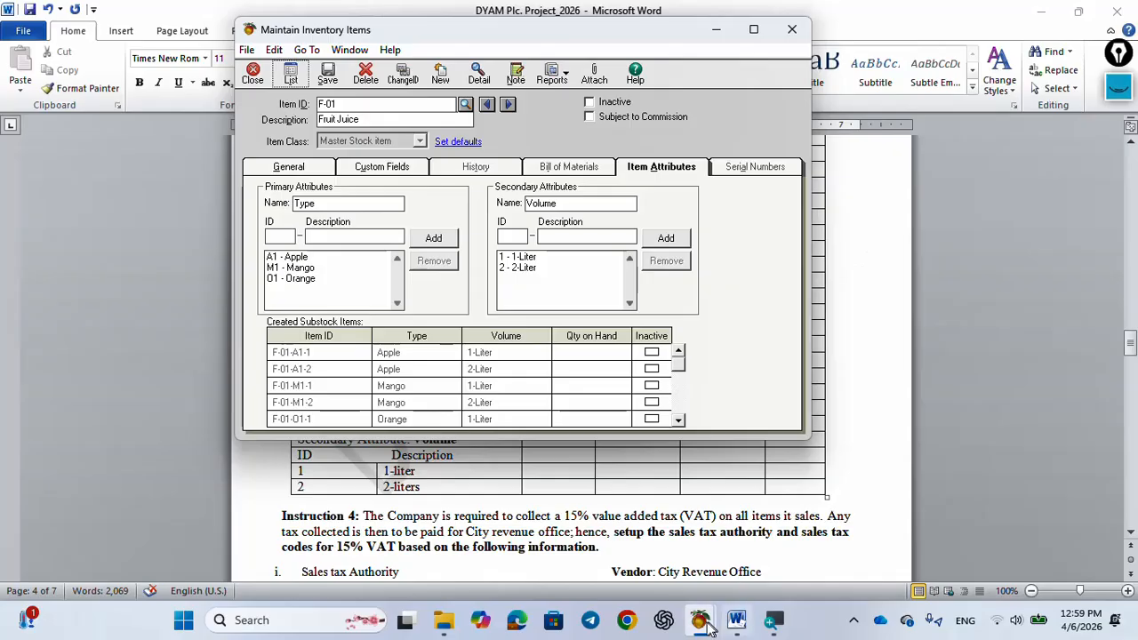
mouse_move(700, 620)
mouse_move(778, 562)
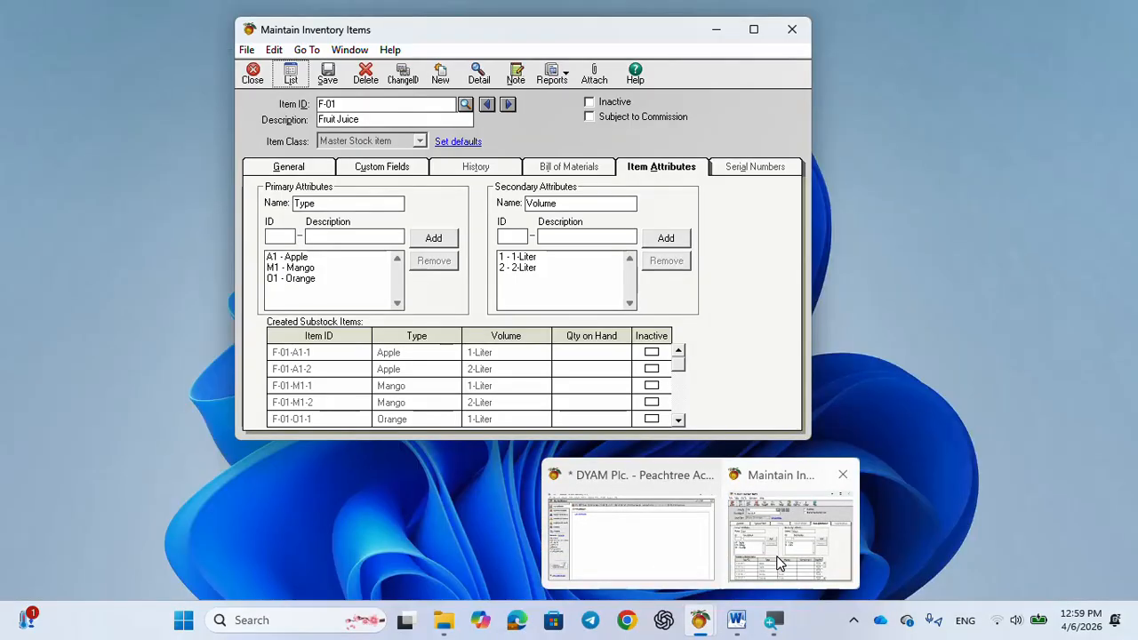
mouse_move(738, 623)
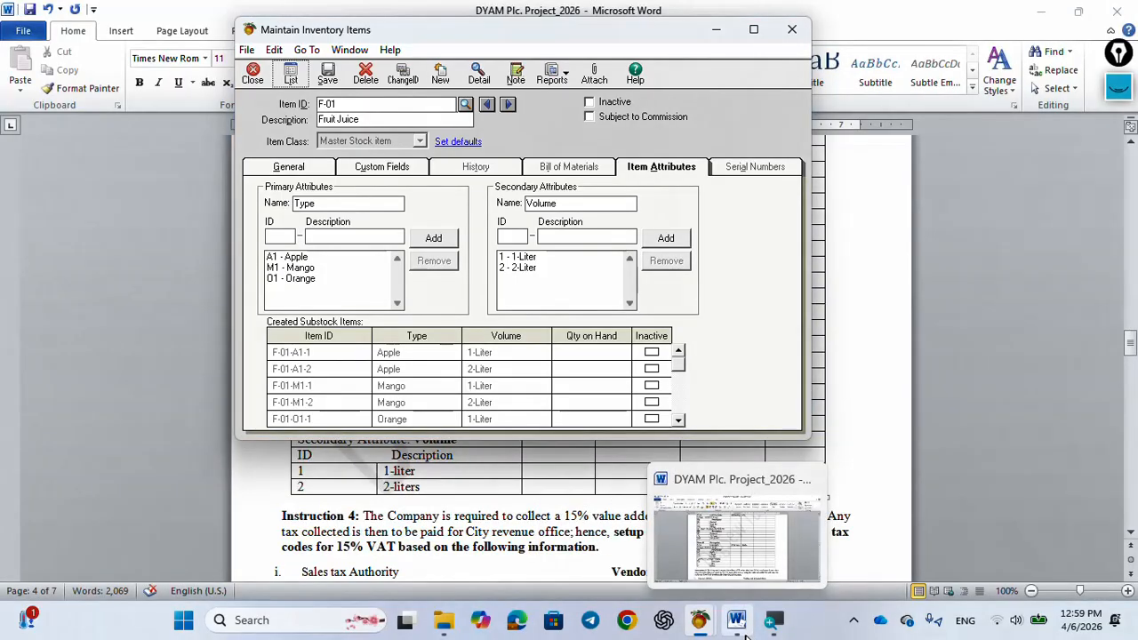
left_click(770, 556)
scroll(709, 382, "up", 5)
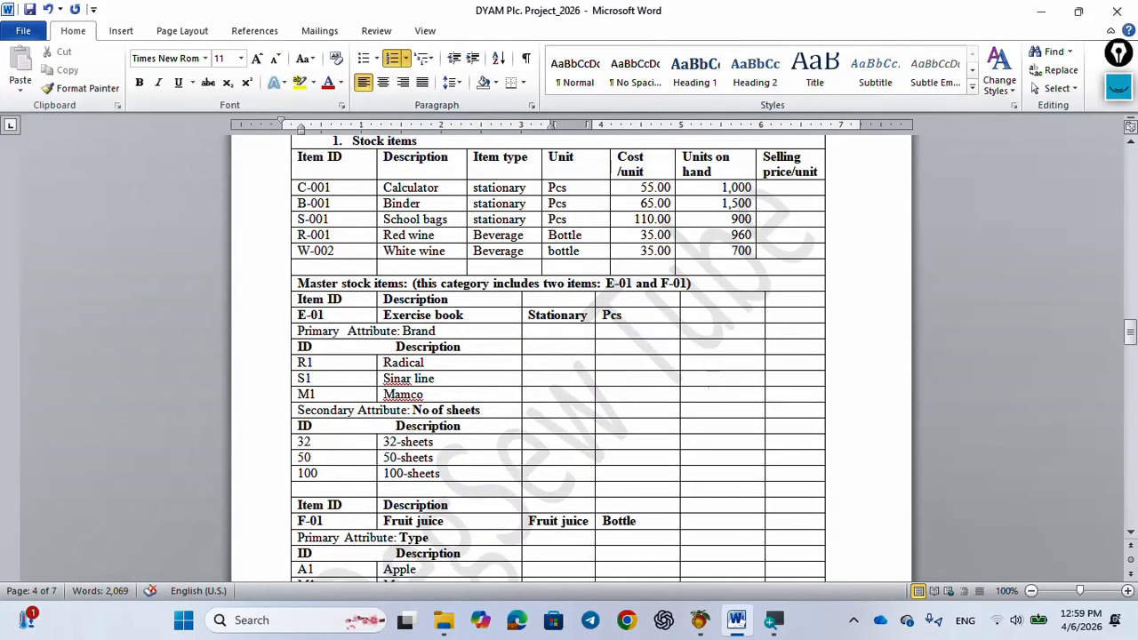
left_click(1119, 86)
left_click(1118, 163)
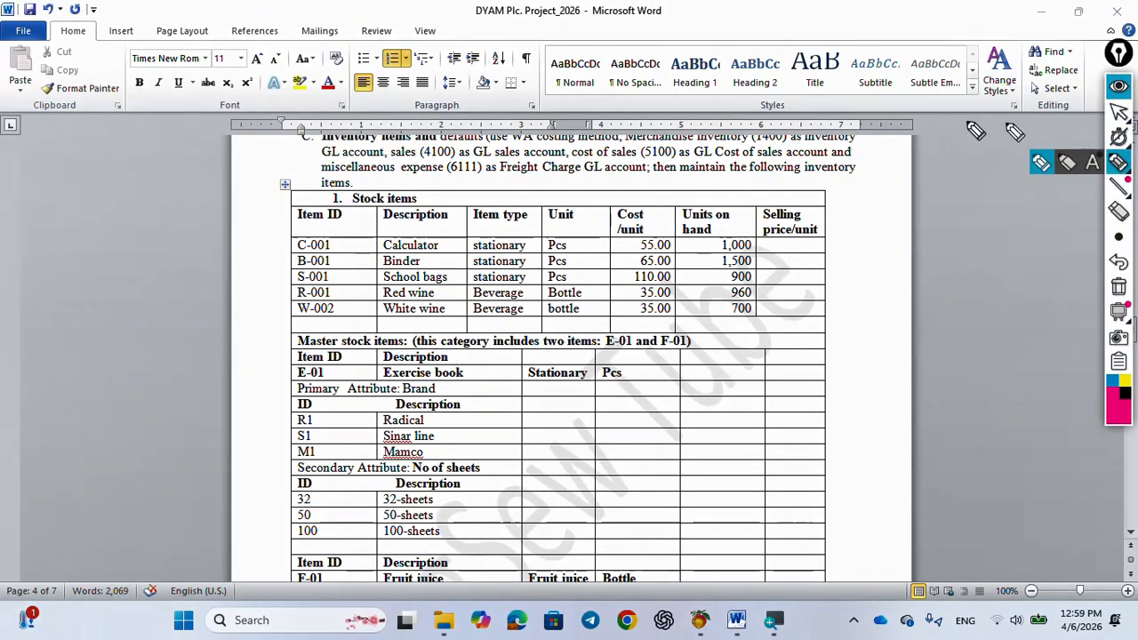
mouse_move(684, 237)
left_mouse_down()
mouse_move(711, 231)
mouse_move(699, 284)
left_mouse_up()
mouse_move(757, 242)
left_mouse_down()
mouse_move(779, 238)
mouse_move(767, 265)
mouse_move(781, 256)
mouse_move(788, 270)
mouse_move(776, 299)
left_mouse_up()
Step: Return to Peachtree, close the F-01 item window and open a blank inventory item record from the main window
mouse_move(700, 620)
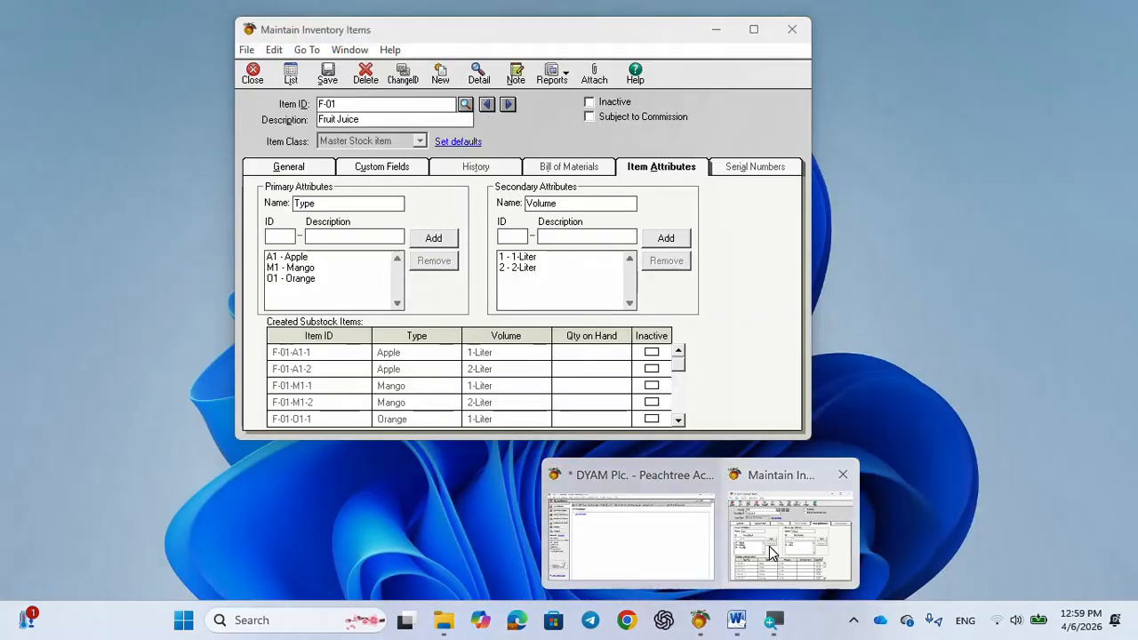
left_click(769, 546)
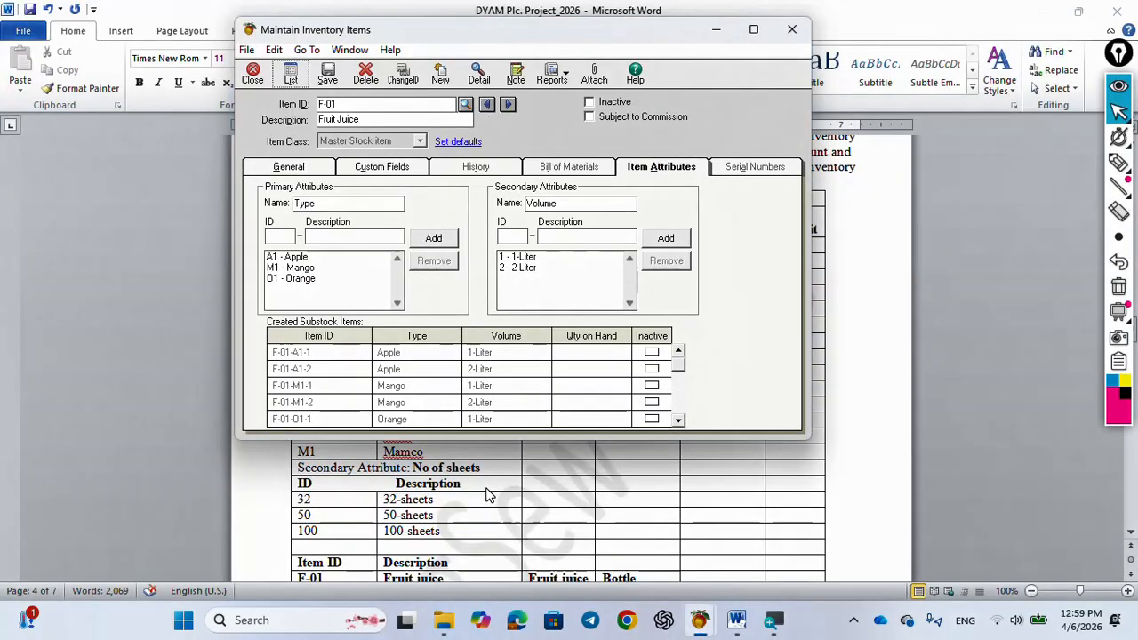
left_click(793, 30)
mouse_move(700, 627)
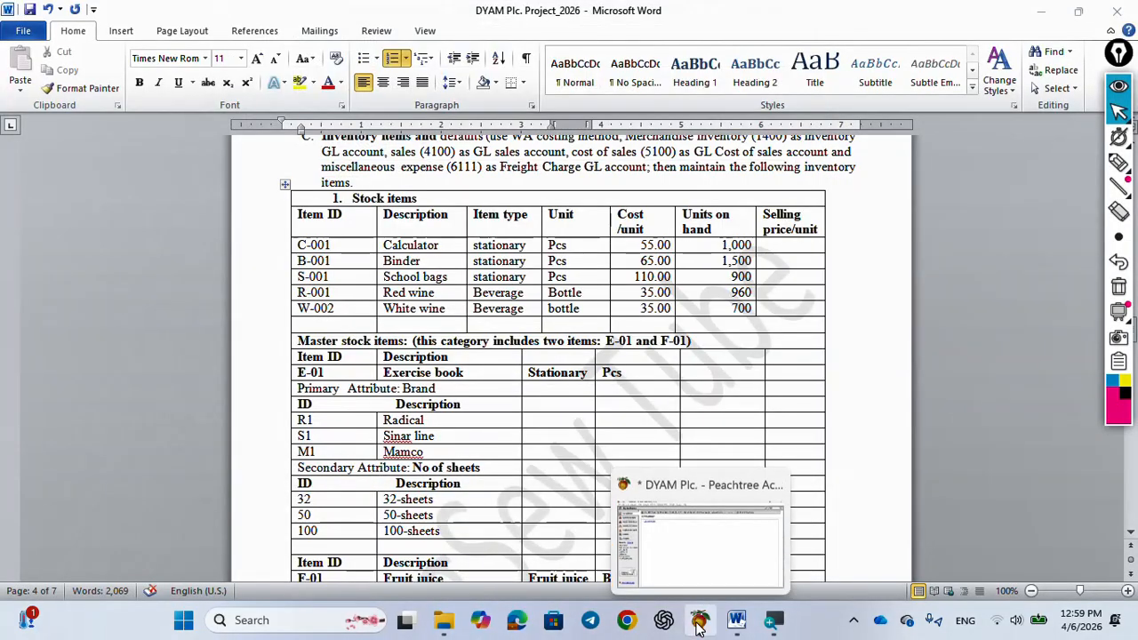
left_click(714, 562)
left_click(110, 26)
left_click(153, 172)
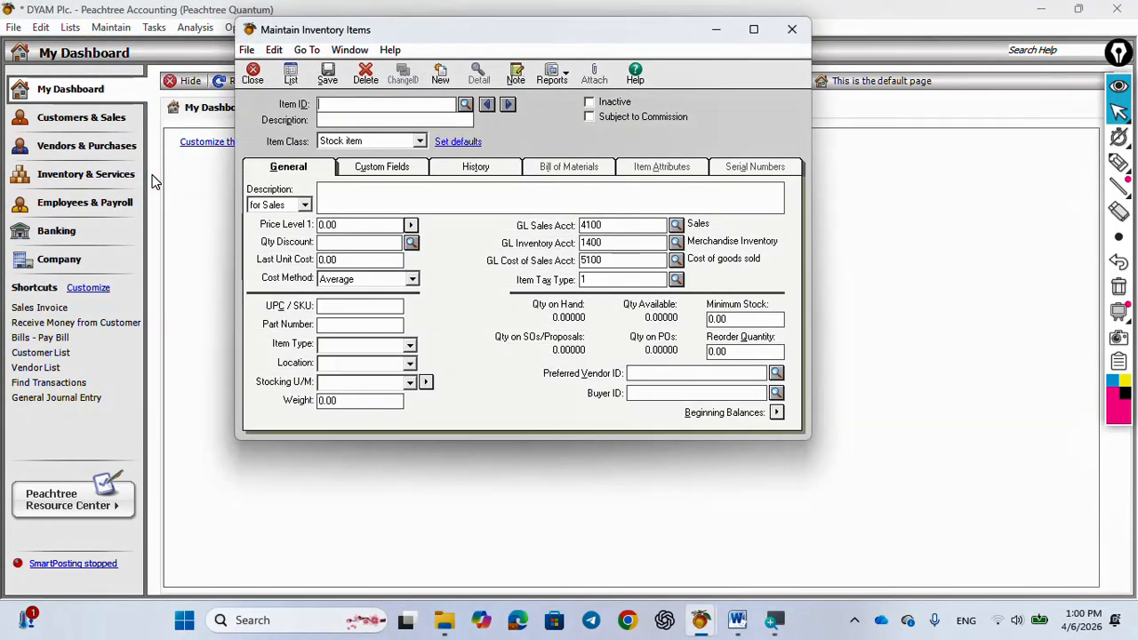
Step: Circle the Beginning Balances option on the blank stock item record with the annotation pen
left_click(1119, 162)
mouse_move(787, 404)
left_mouse_down()
mouse_move(655, 395)
mouse_move(702, 444)
mouse_move(809, 435)
mouse_move(795, 400)
left_mouse_up()
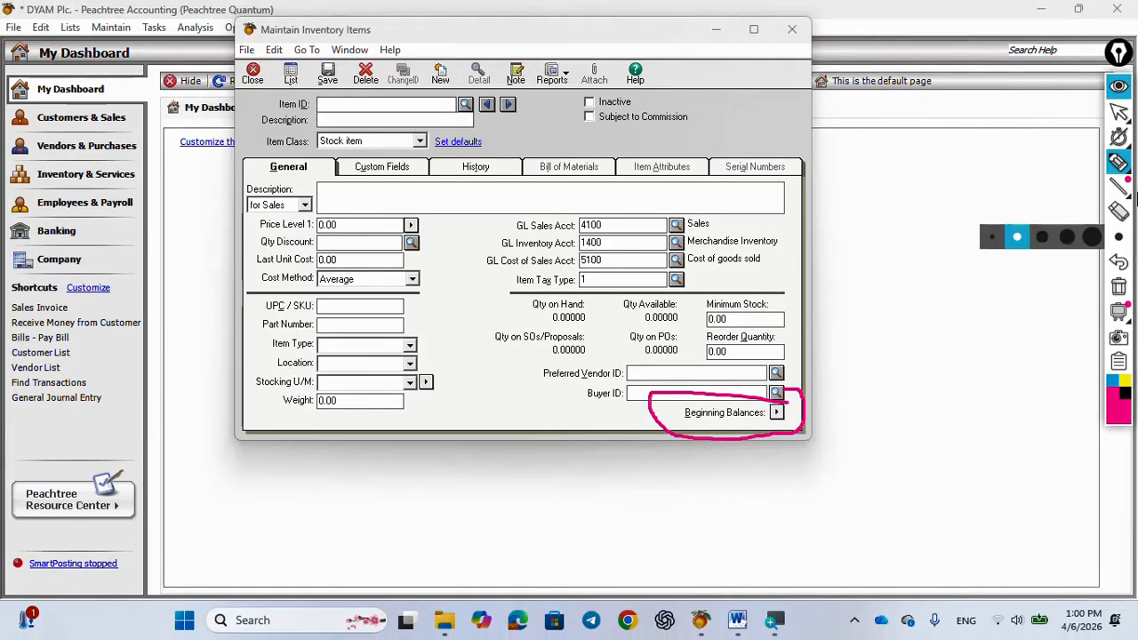
left_click(1118, 111)
Step: Switch the blank record's item class to Master Stock item and set it back to Stock item
left_click(419, 141)
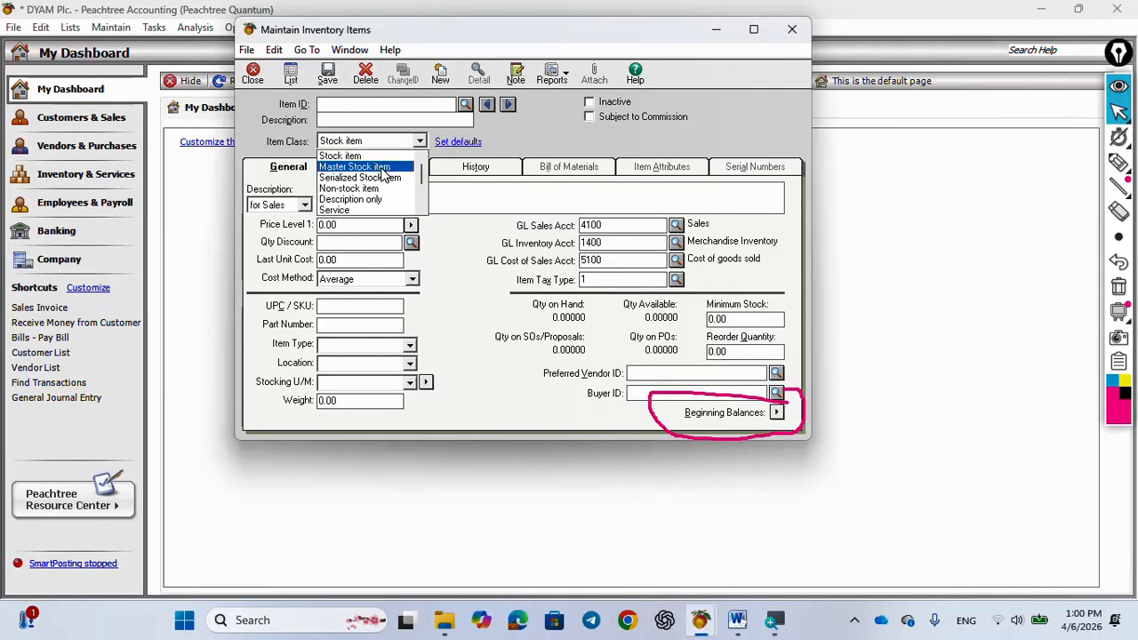
left_click(384, 168)
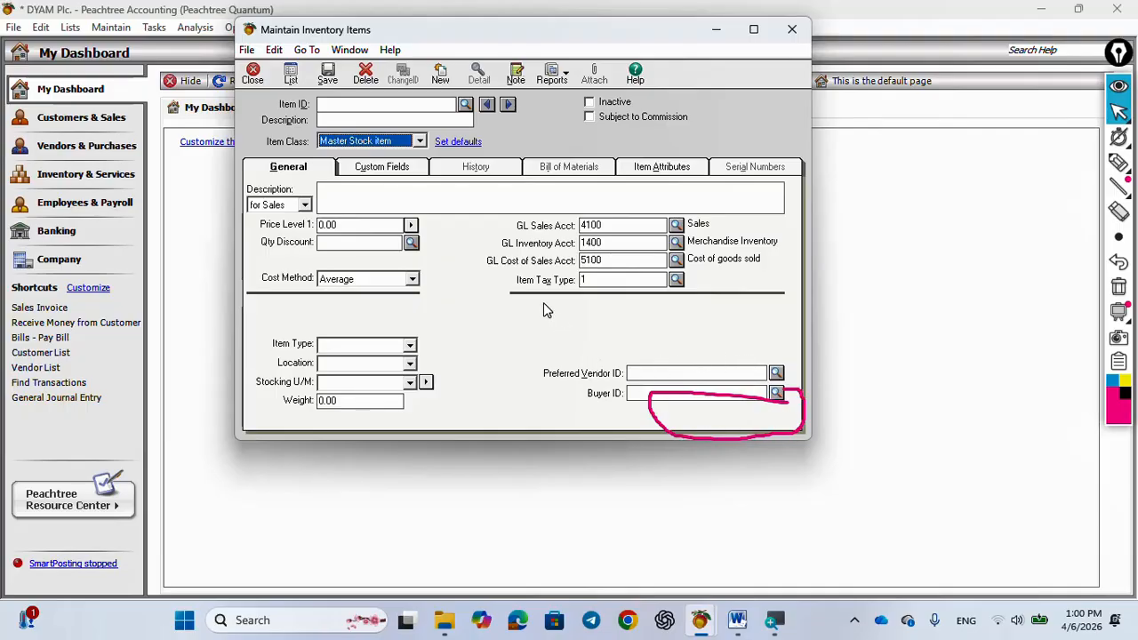
left_click(420, 143)
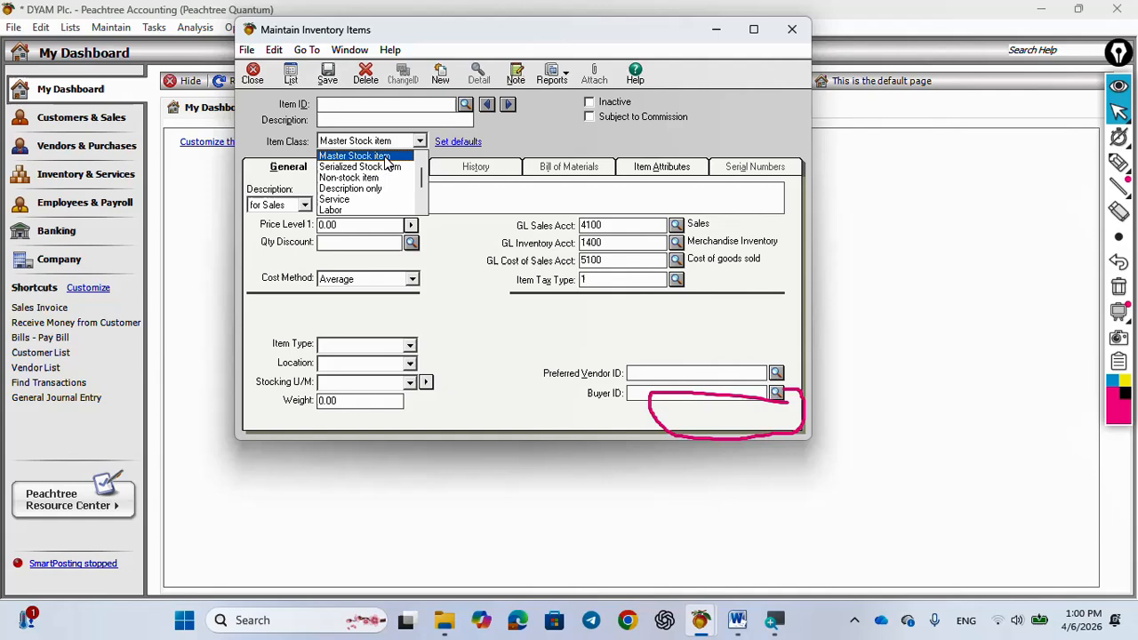
scroll(425, 171, "up", 1)
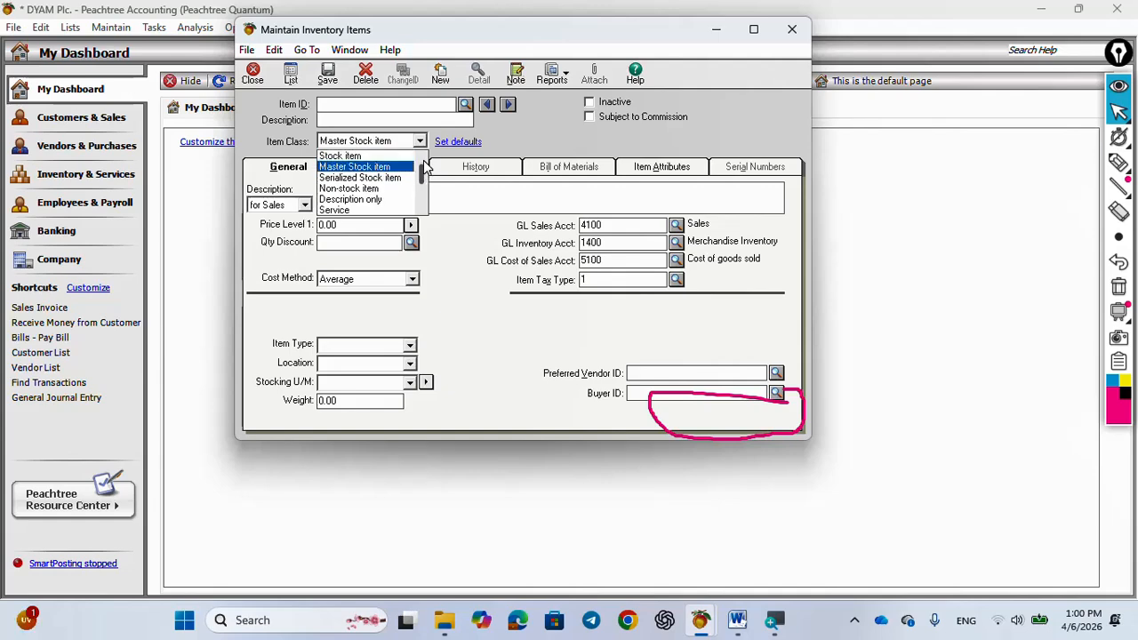
left_click(354, 156)
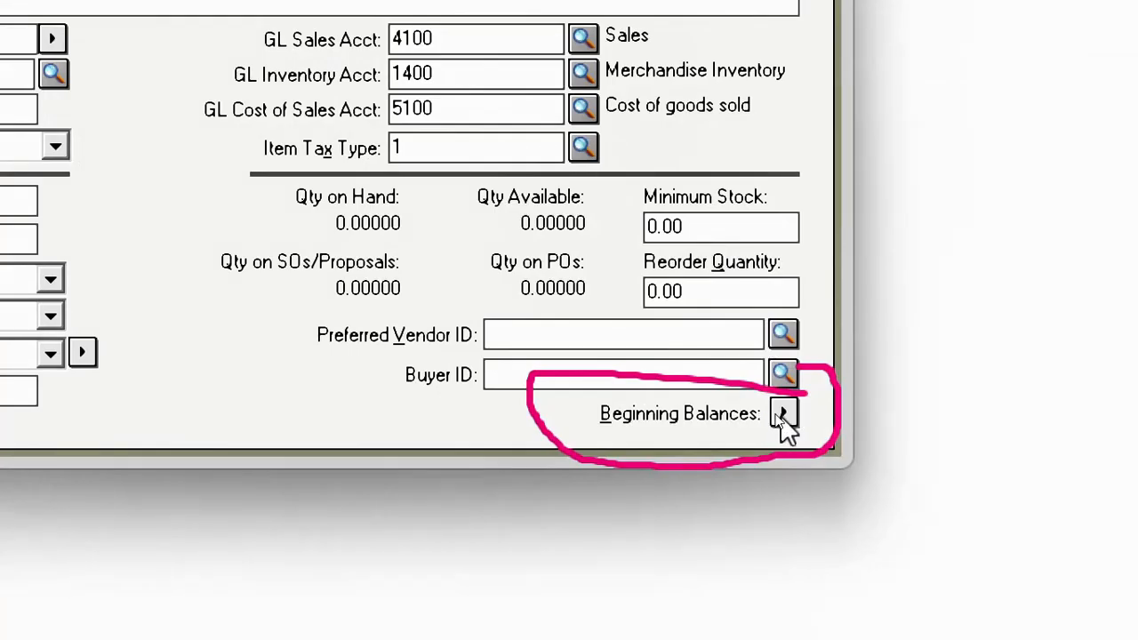
Step: Open the inventory beginning balances and clear the annotation marks from the screen
left_click(783, 414)
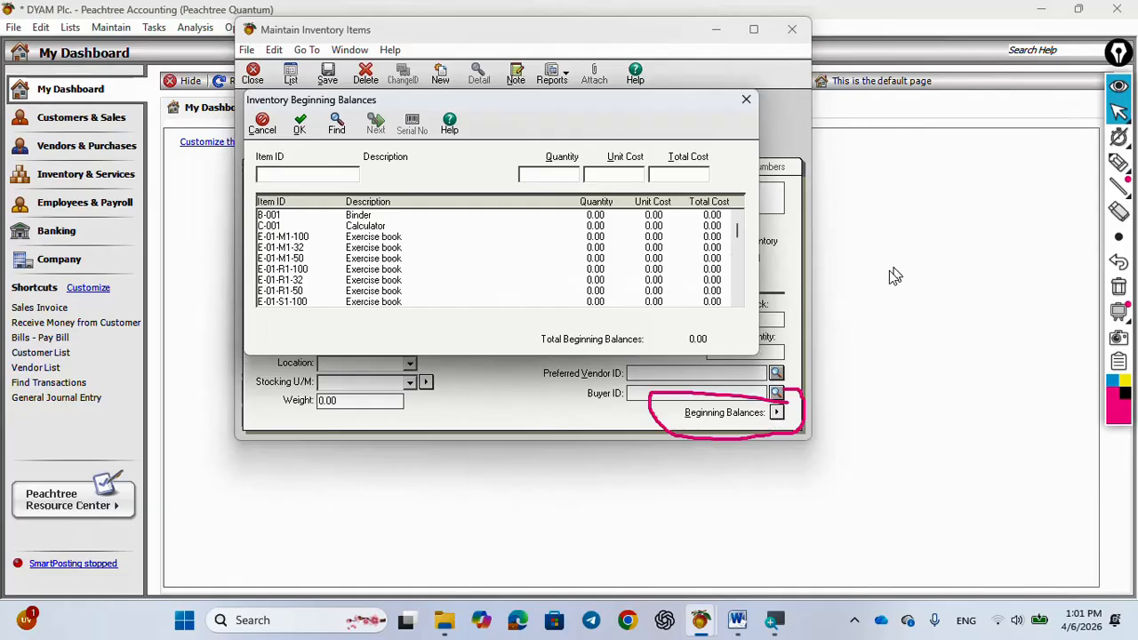
left_click(1119, 163)
scroll(566, 256, "up", 5)
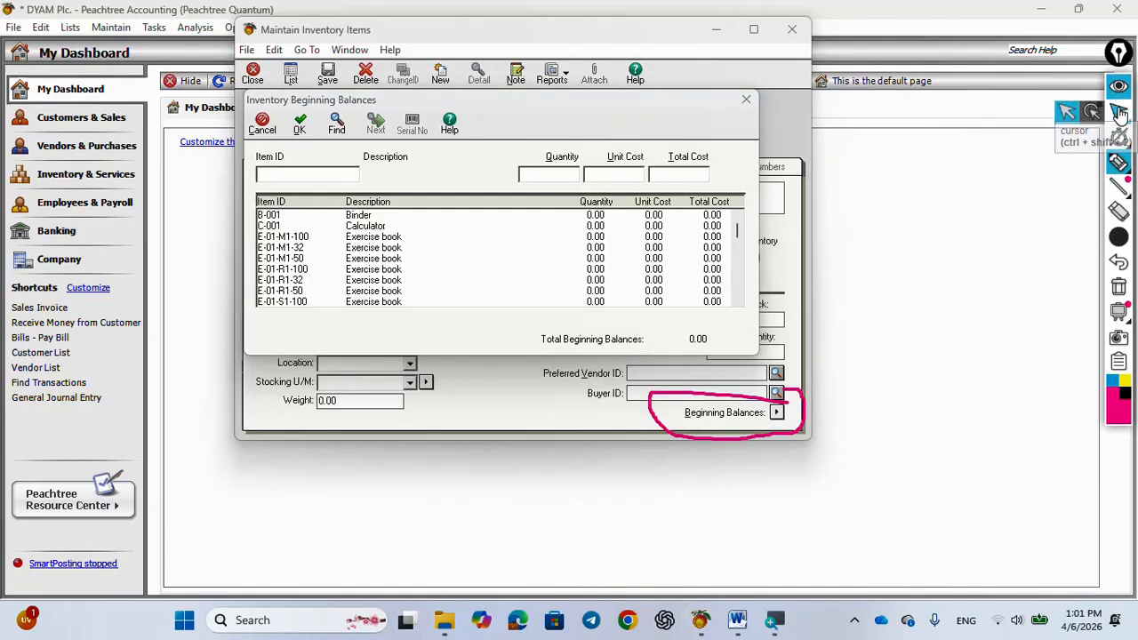
left_click(1121, 294)
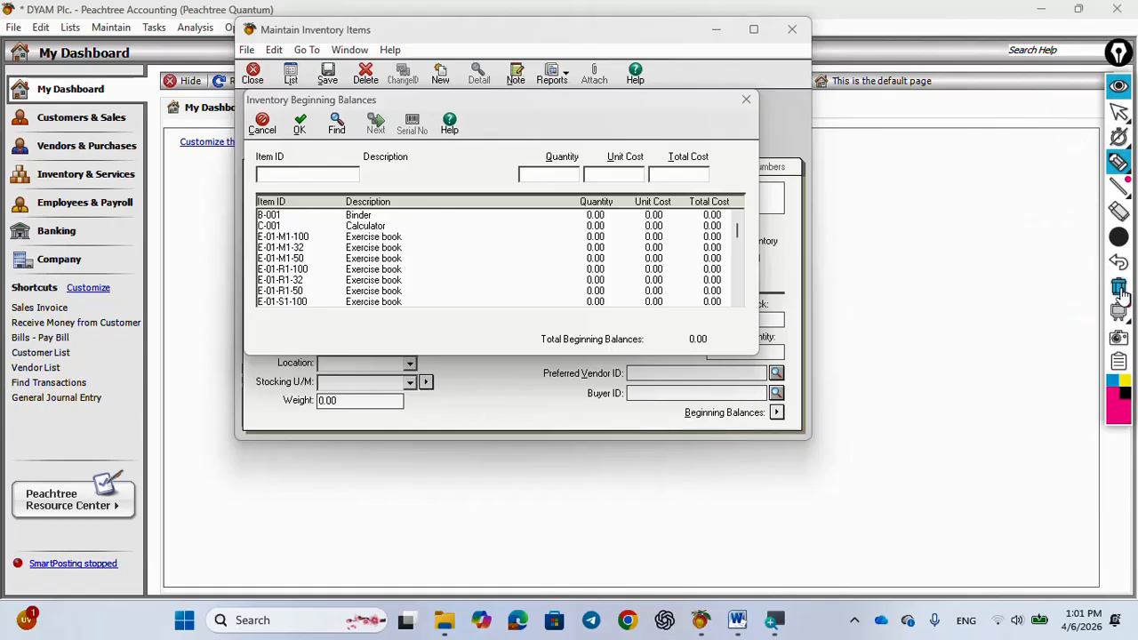
mouse_move(1131, 144)
left_click(1119, 111)
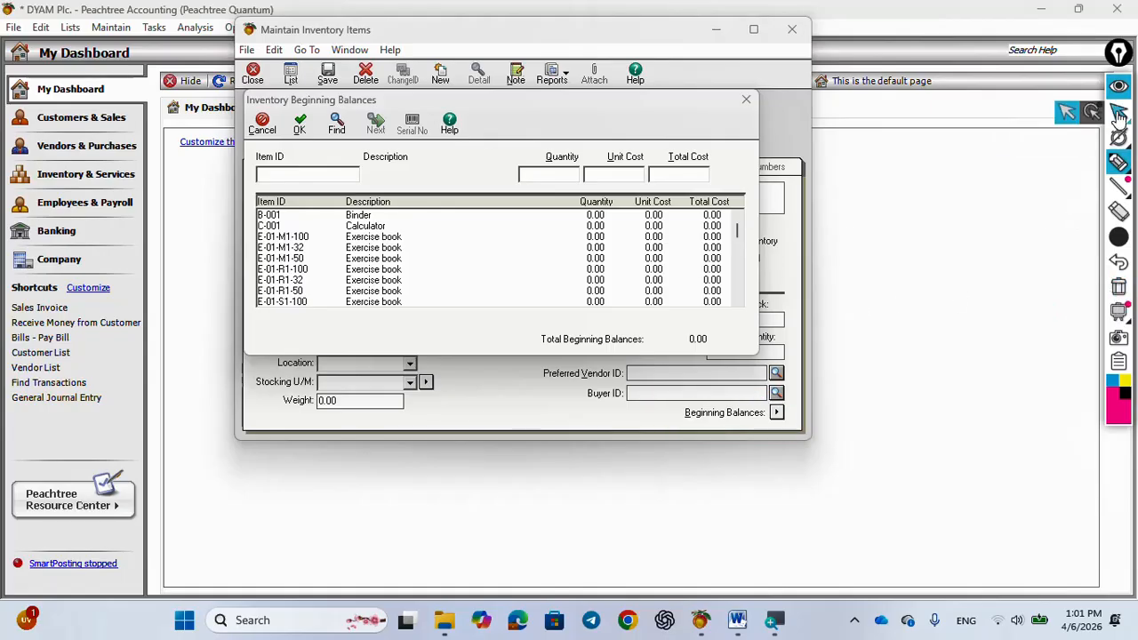
Step: Review the items in the beginning balances list, check the stock items' costs and units in the Word document, and return to Peachtree
scroll(738, 240, "down", 3)
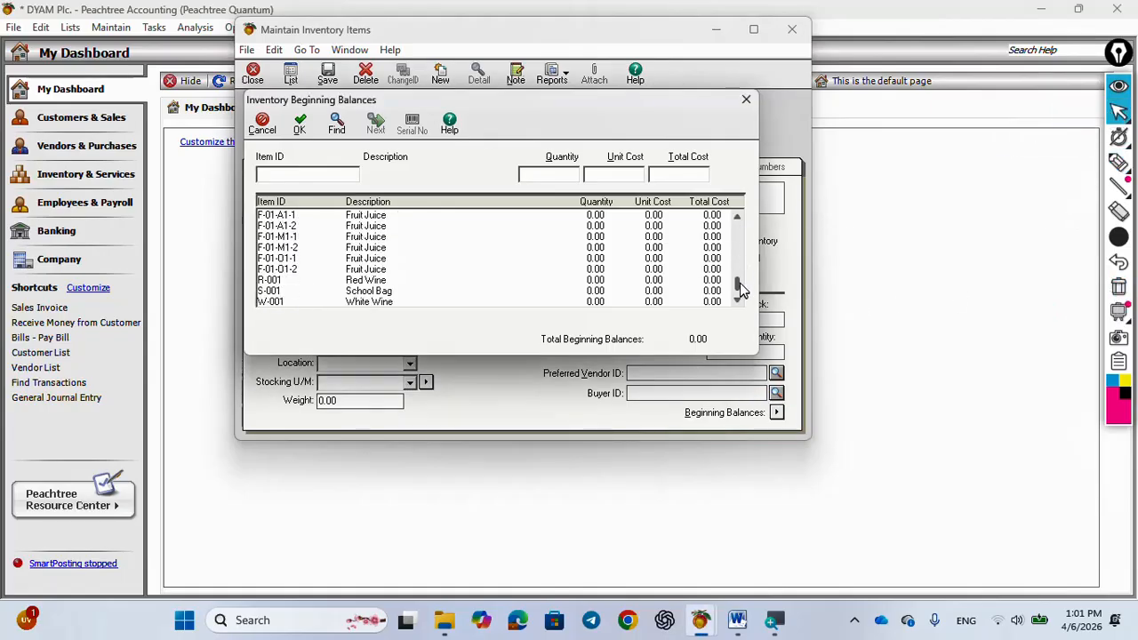
scroll(738, 240, "up", 3)
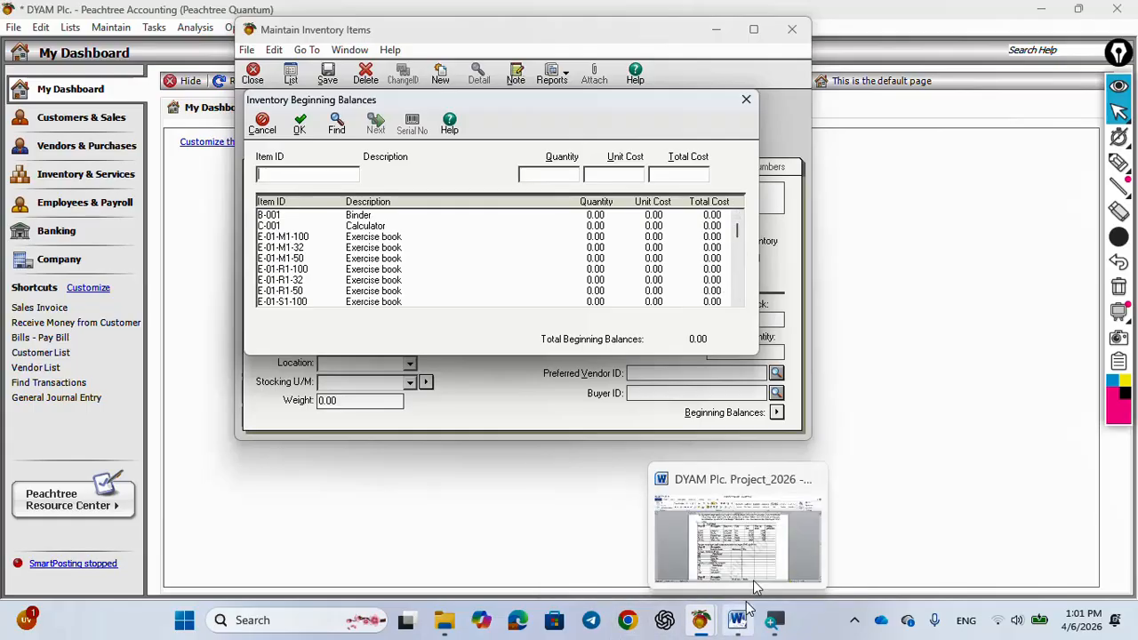
mouse_move(762, 558)
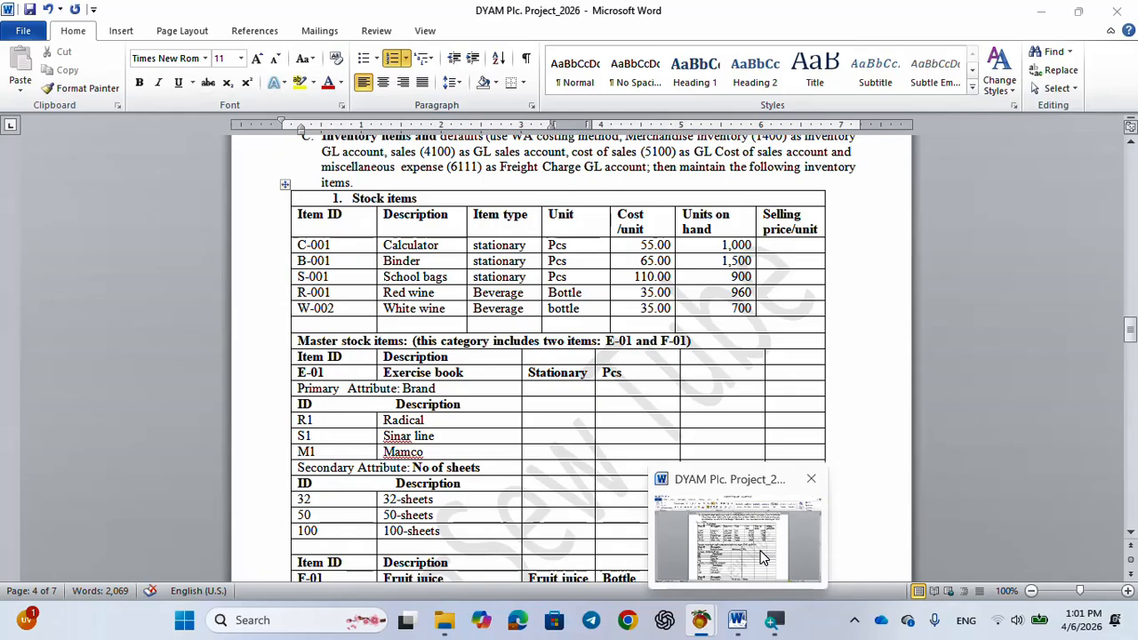
left_click(762, 544)
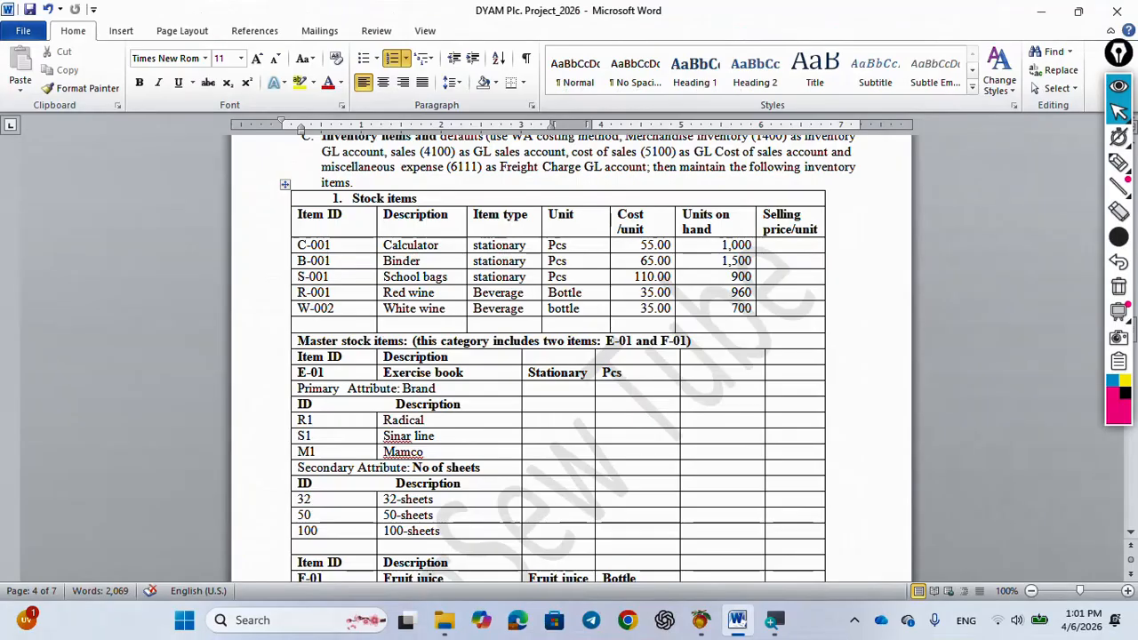
mouse_move(701, 620)
left_click(933, 569)
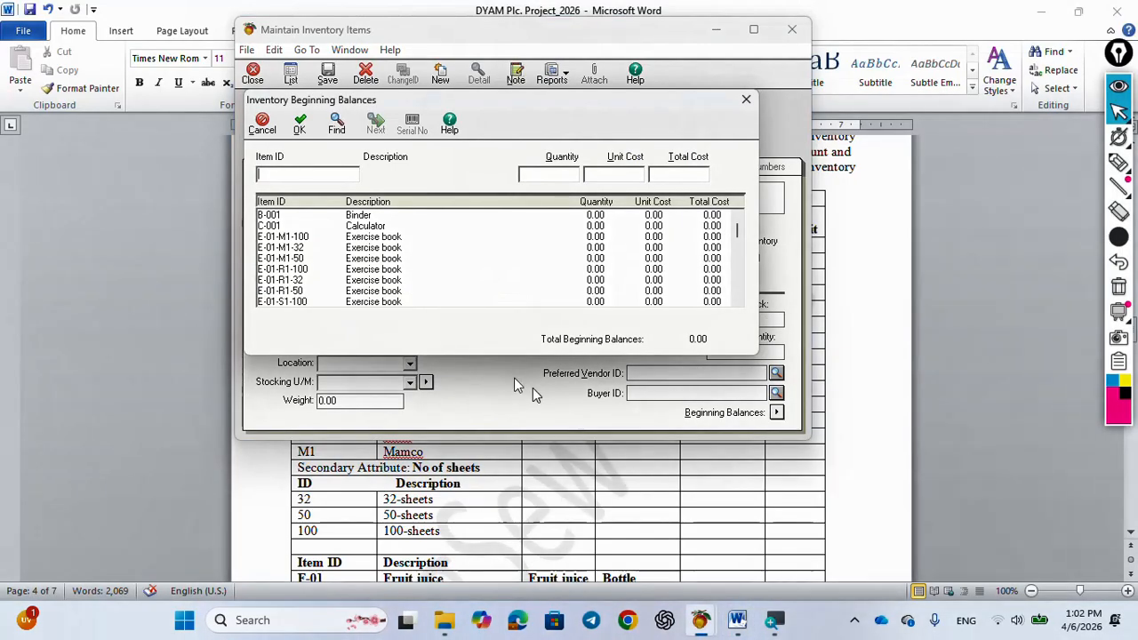
Step: Mark the Item ID, Description, Quantity, Unit Cost and Total Cost fields with the annotation pen and clear the marks
key("ctrl+shift+3")
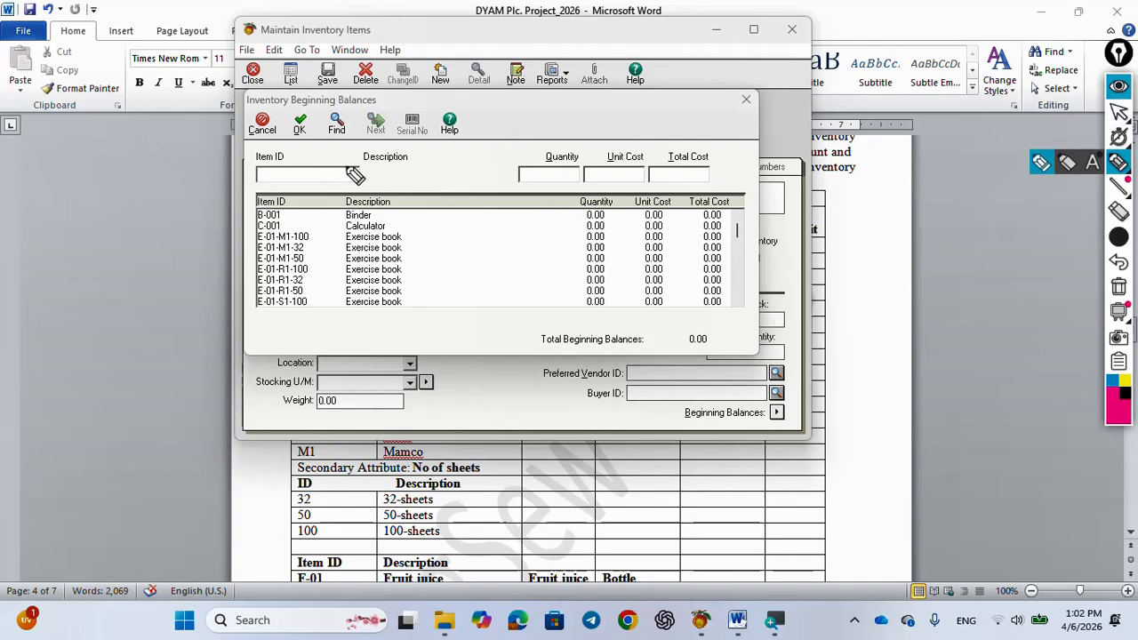
left_click_drag(374, 155, 267, 155)
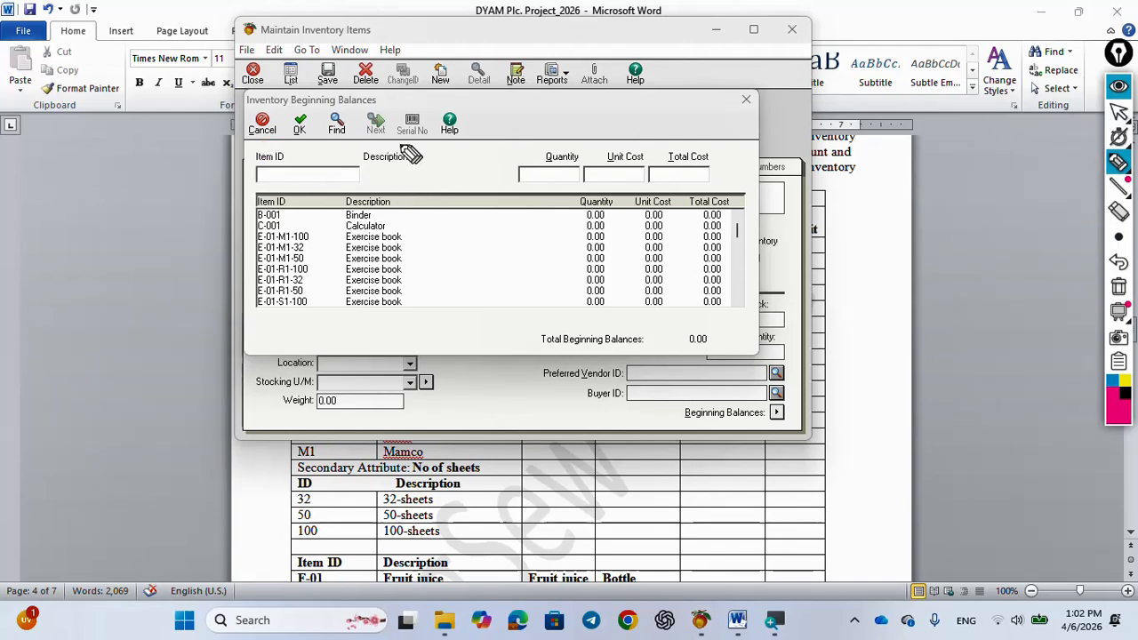
mouse_move(411, 151)
left_mouse_down()
mouse_move(254, 153)
mouse_move(252, 182)
mouse_move(271, 198)
mouse_move(365, 182)
left_mouse_up()
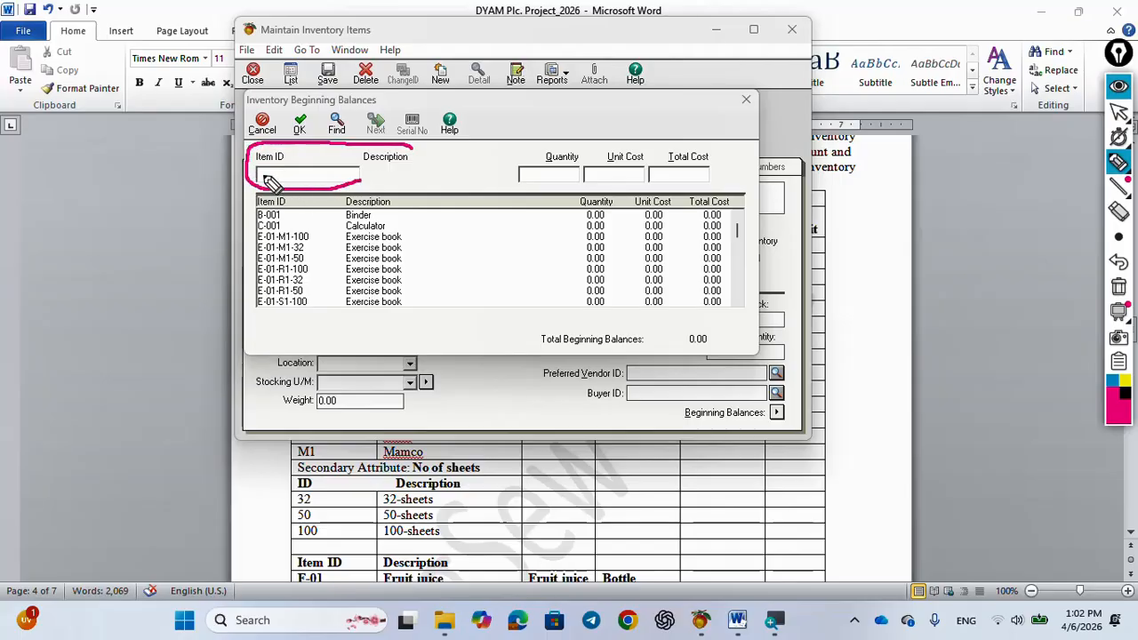
left_click_drag(265, 177, 400, 178)
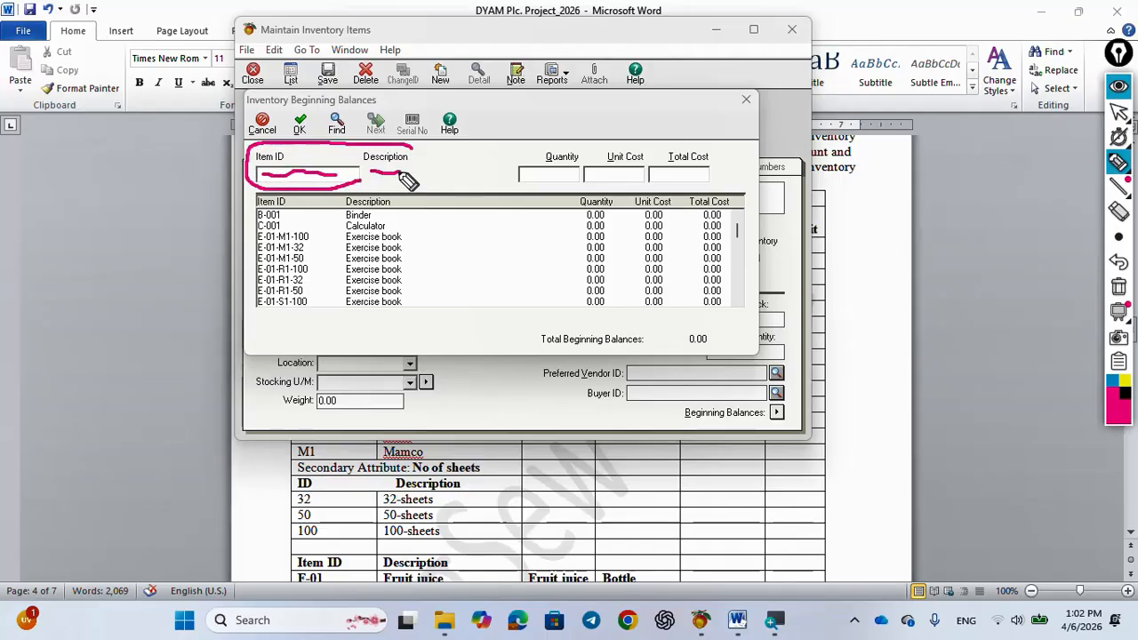
left_click_drag(548, 174, 700, 174)
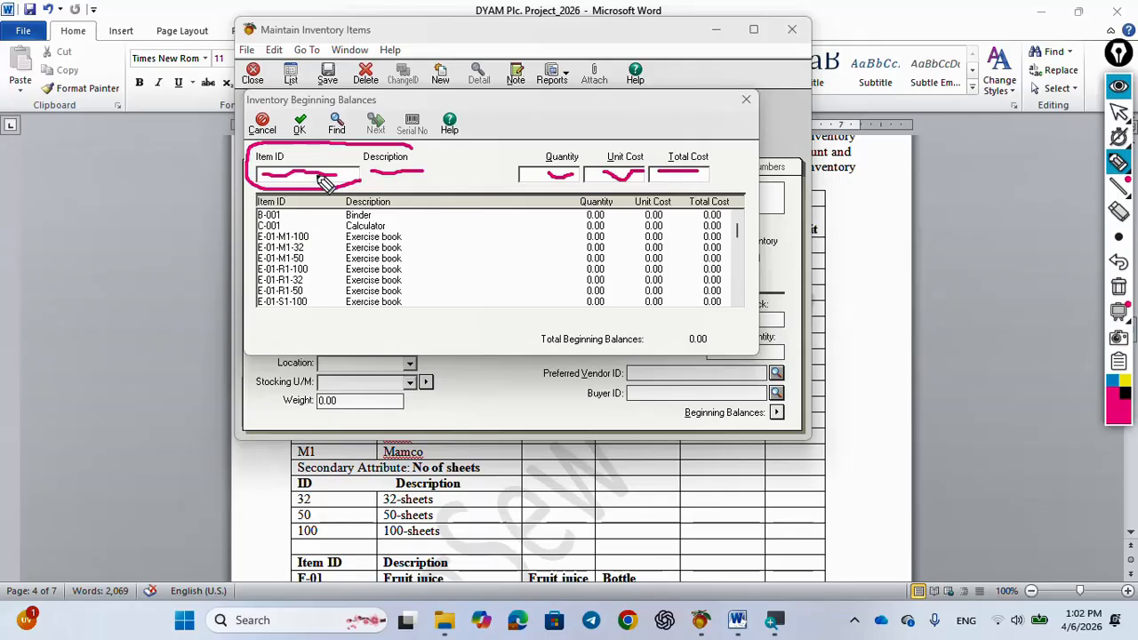
left_click(1123, 89)
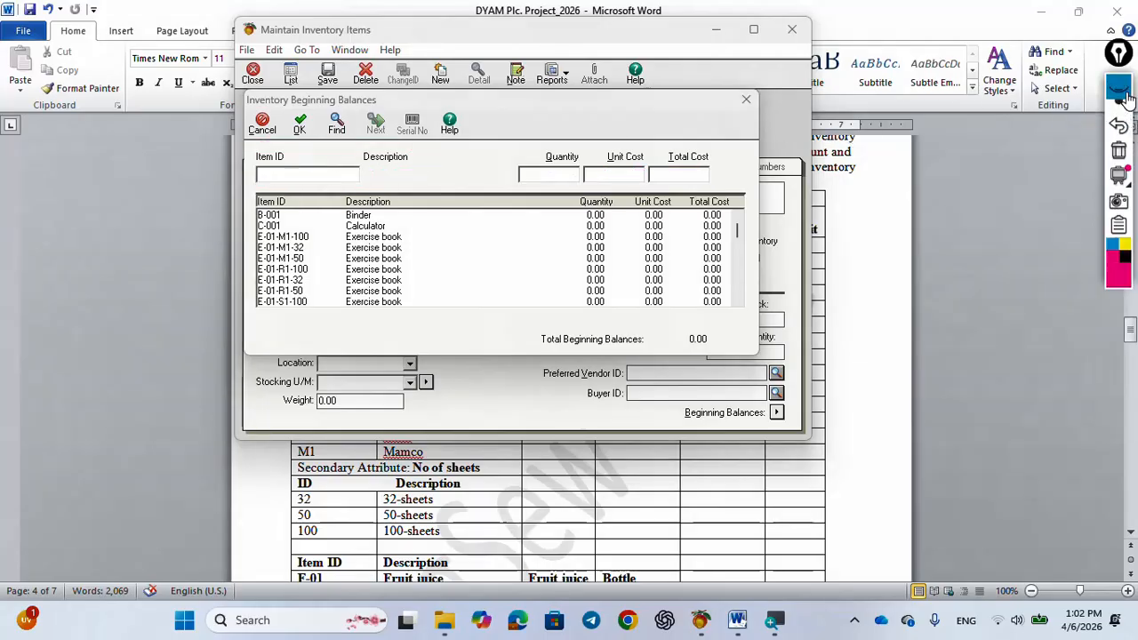
left_click(1123, 93)
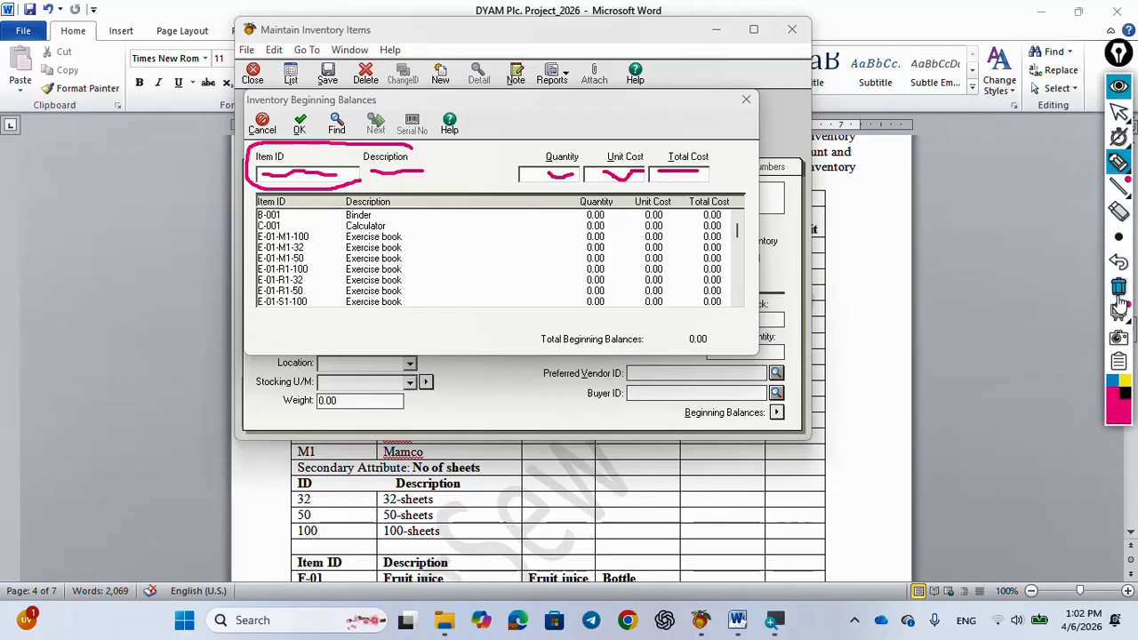
left_click(1119, 295)
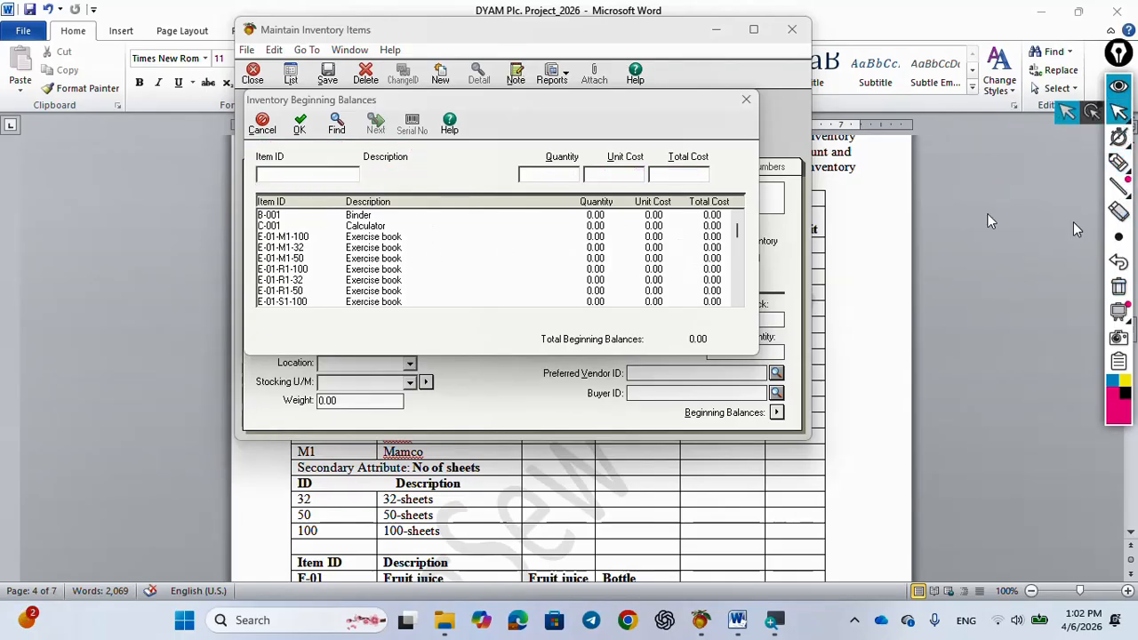
Step: Mark the list of items in the beginning balances with a pen line and clear the line
left_click(1120, 161)
left_click_drag(422, 217, 425, 294)
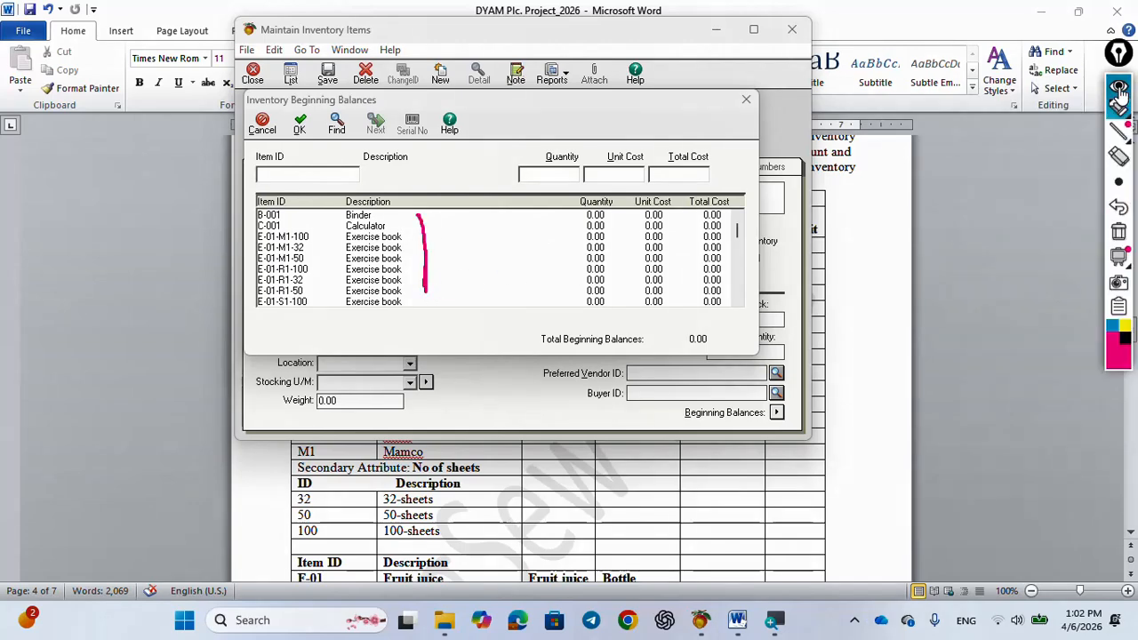
left_click(1119, 287)
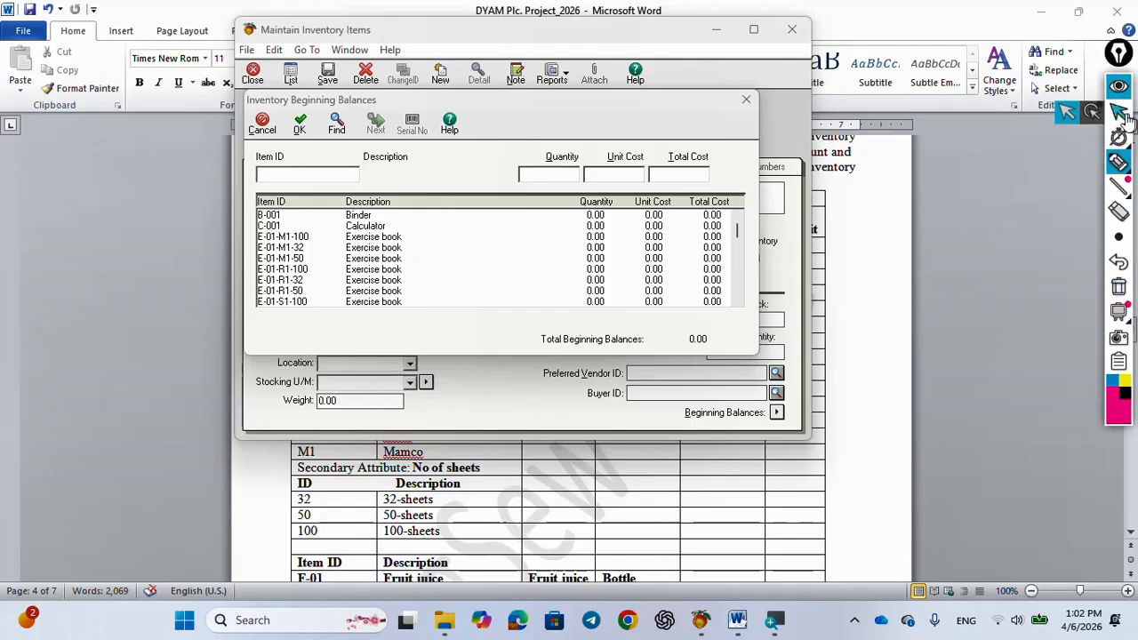
left_click(1119, 111)
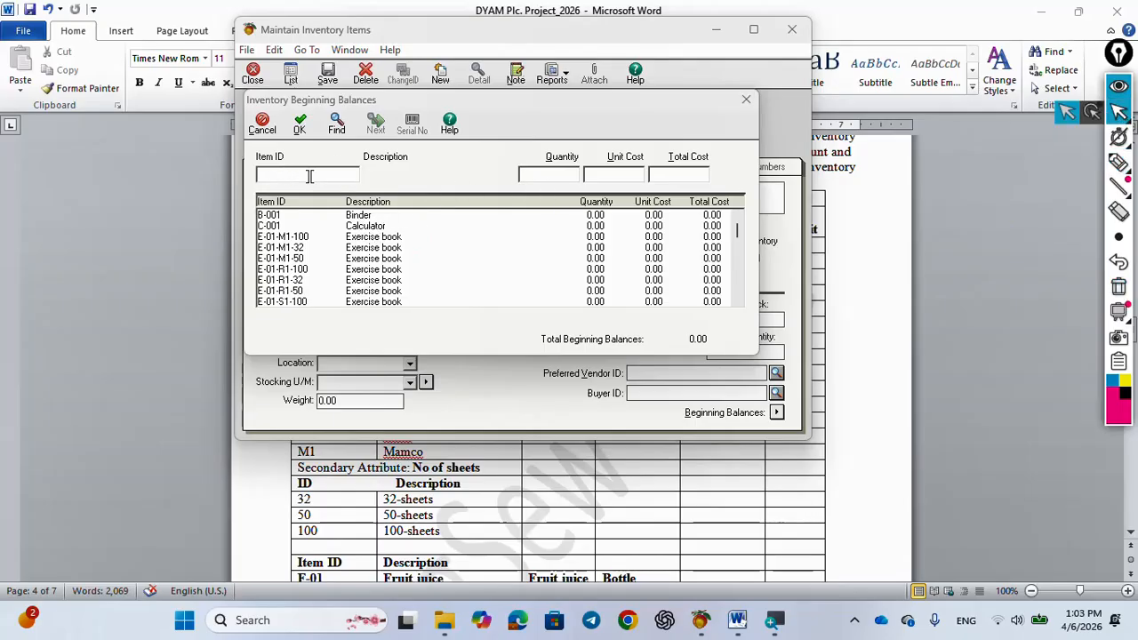
Step: Select Calculator C-001 in the beginning balances, circle its Quantity and Unit Cost fields with the annotation pen, and clear the circles
left_click(360, 228)
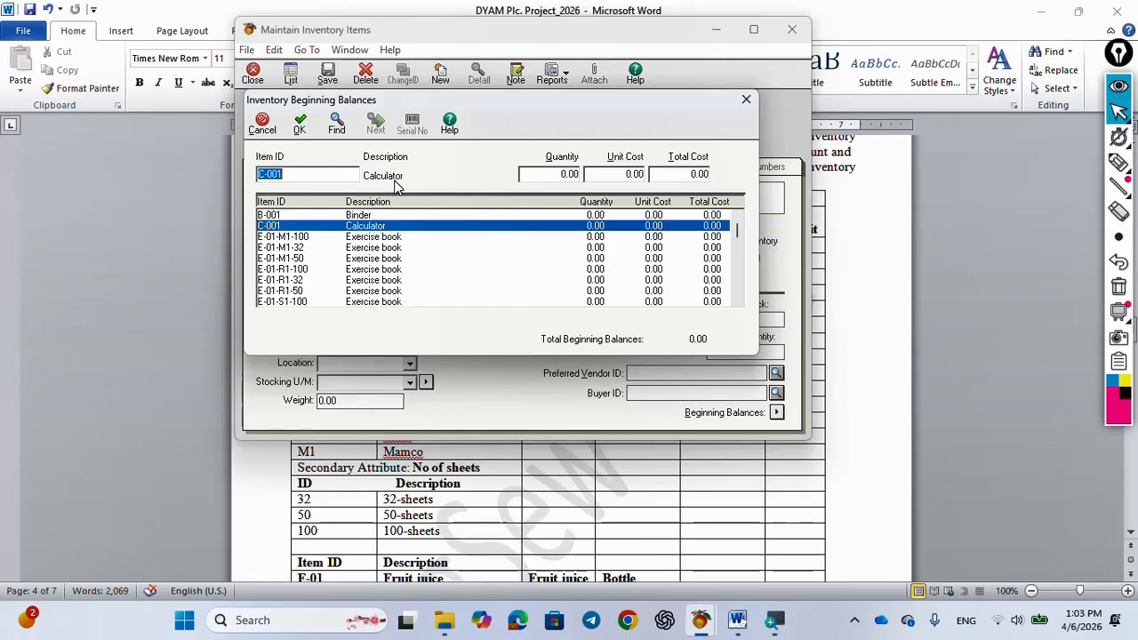
left_click(1118, 163)
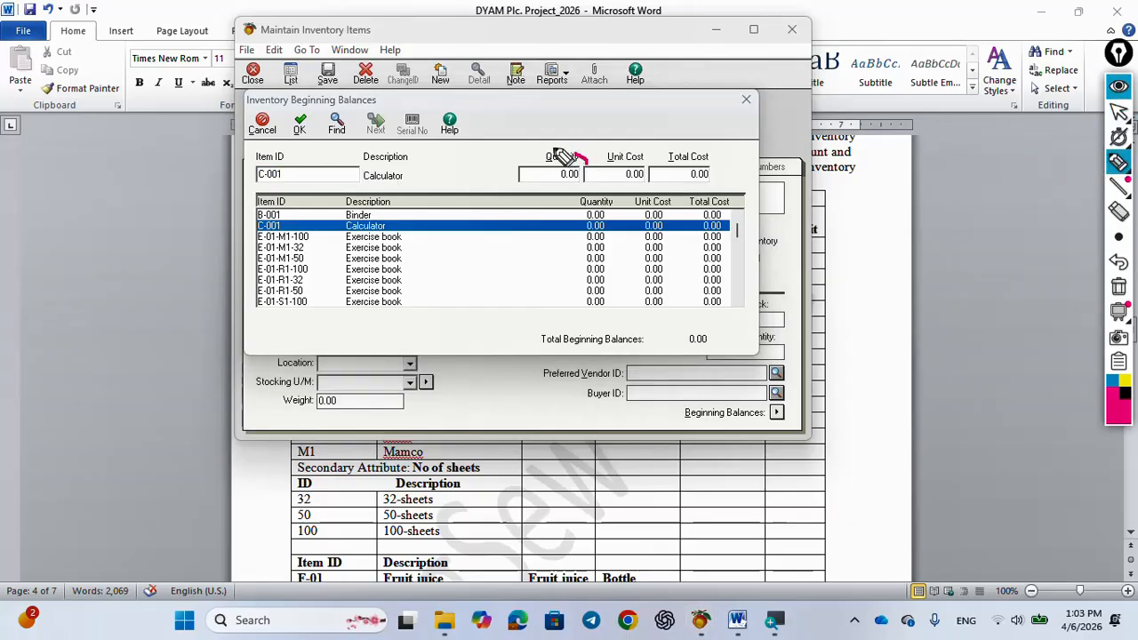
mouse_move(565, 157)
left_mouse_down()
mouse_move(526, 183)
mouse_move(573, 187)
mouse_move(589, 173)
left_mouse_up()
mouse_move(654, 147)
left_mouse_down()
mouse_move(603, 162)
mouse_move(604, 189)
mouse_move(656, 182)
mouse_move(648, 148)
left_mouse_up()
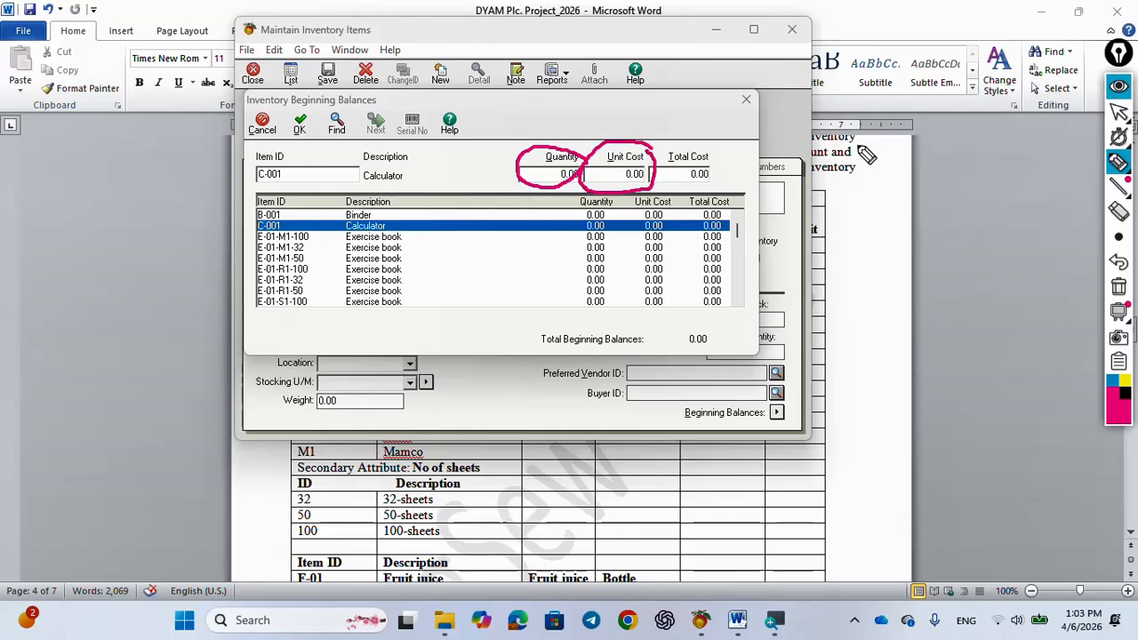
left_click(1121, 92)
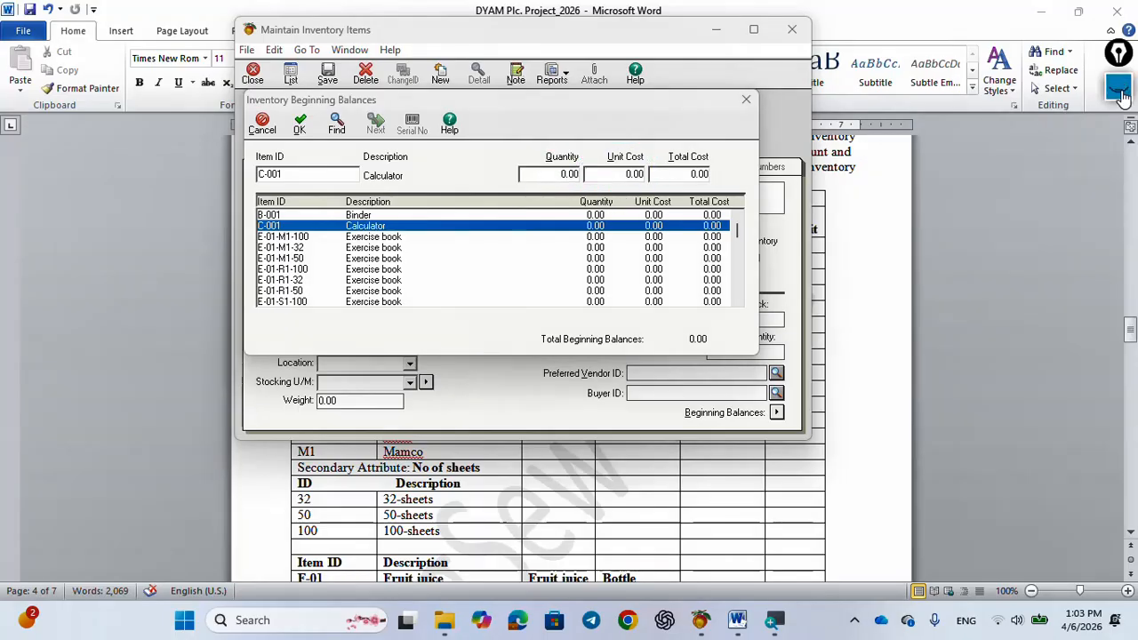
left_click(1122, 93)
left_click(1119, 285)
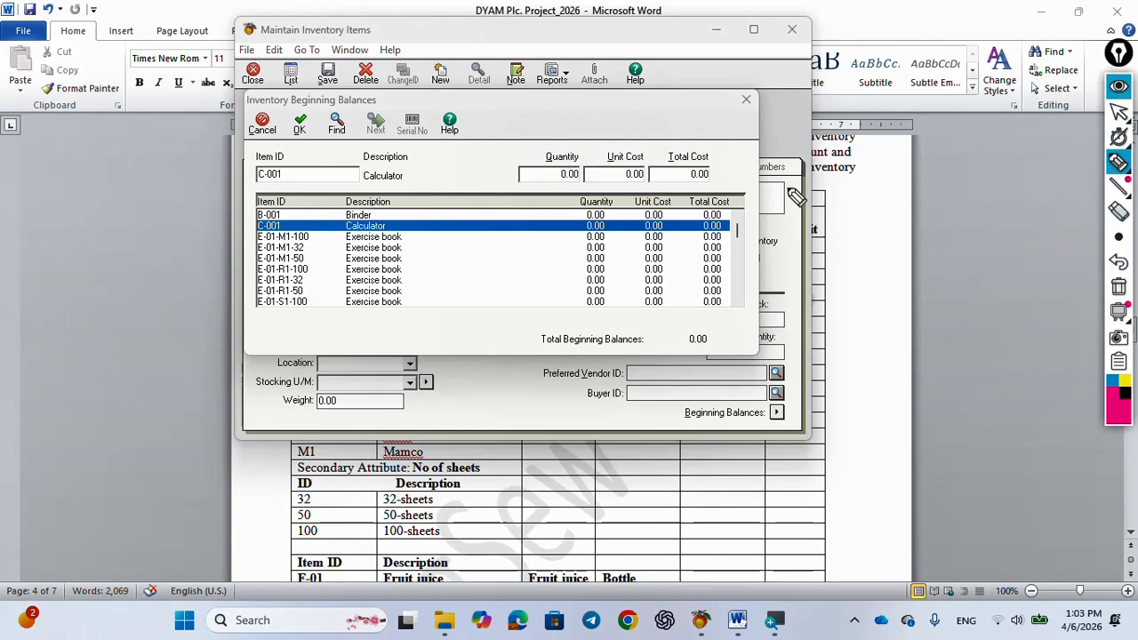
left_click(1118, 111)
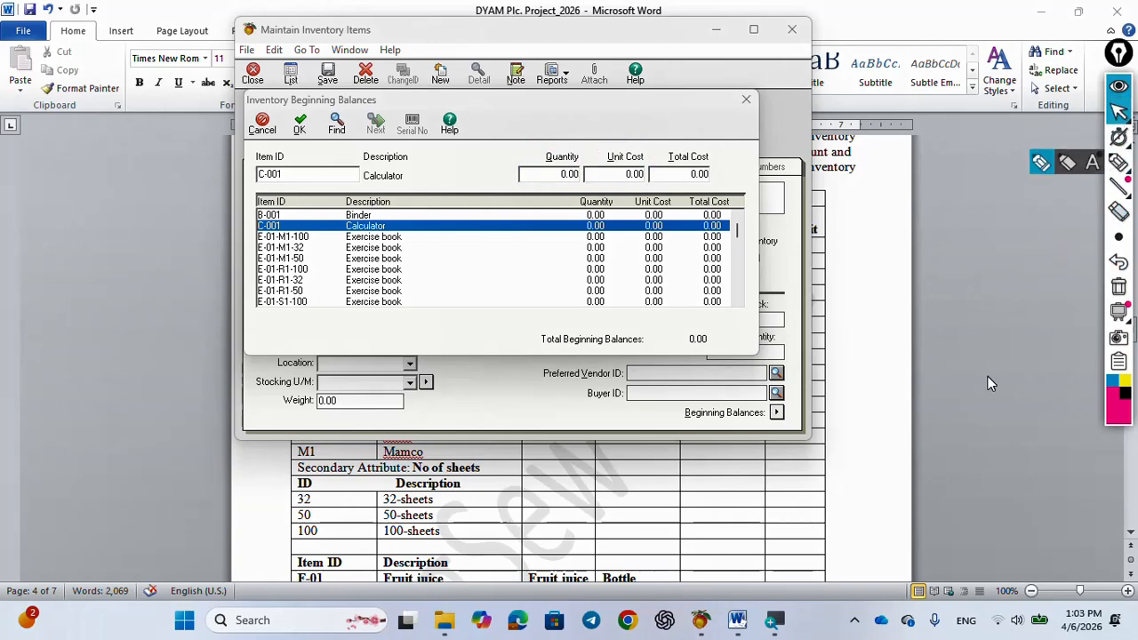
Step: Enter the beginning balance of Calculator C-001 with a quantity of 1,000 and a unit cost of 55.00
mouse_move(737, 620)
mouse_move(784, 558)
key("Tab")
type("10")
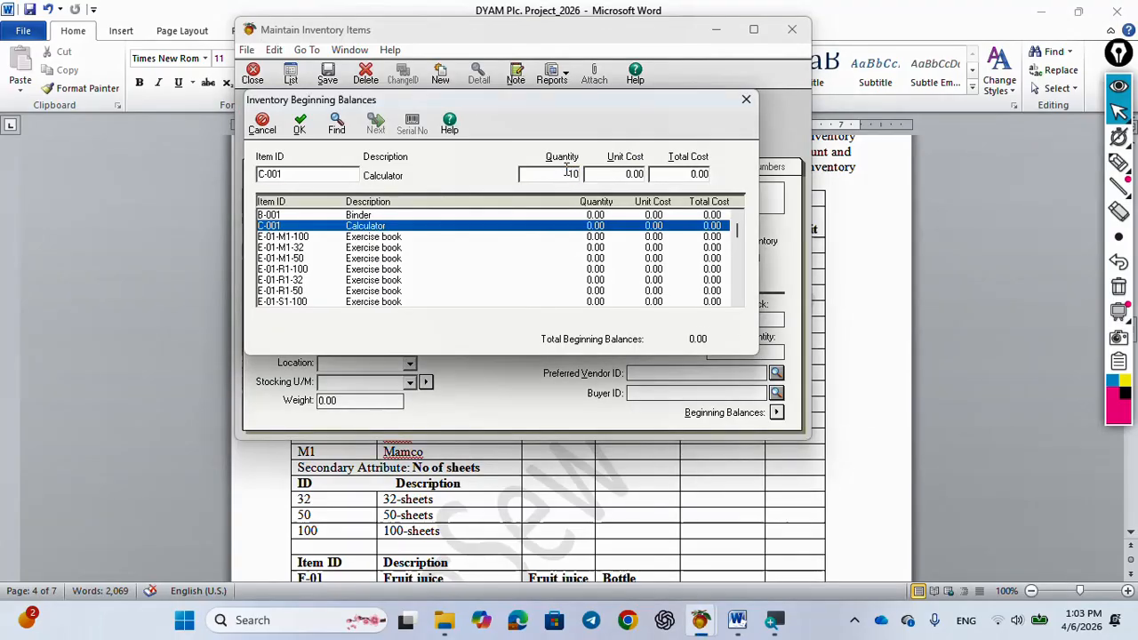
key("Tab")
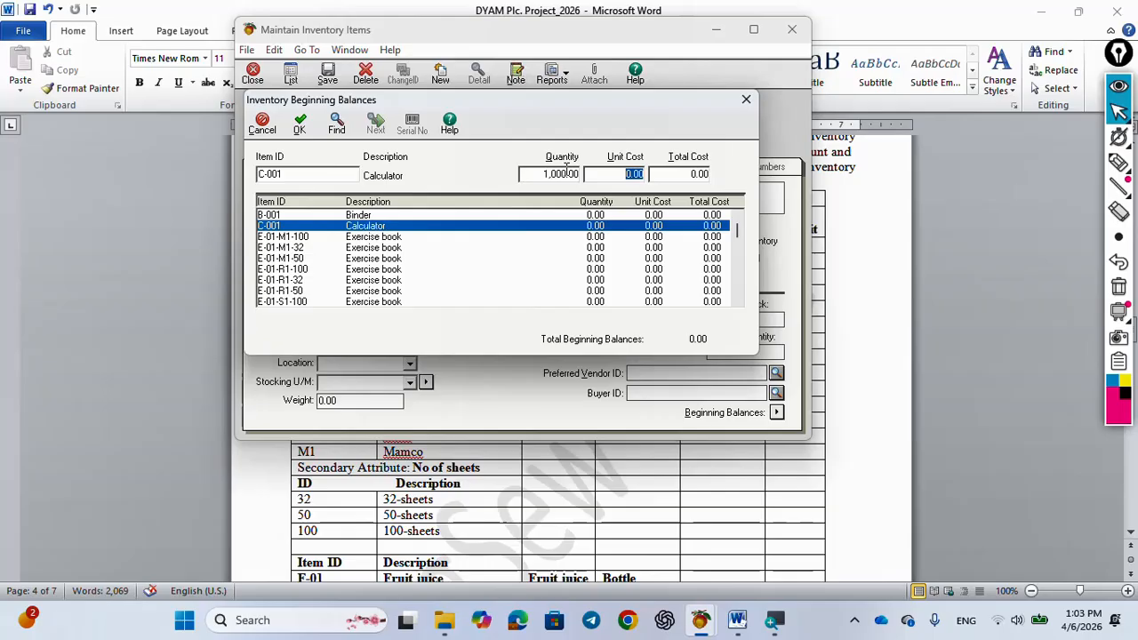
key("Tab")
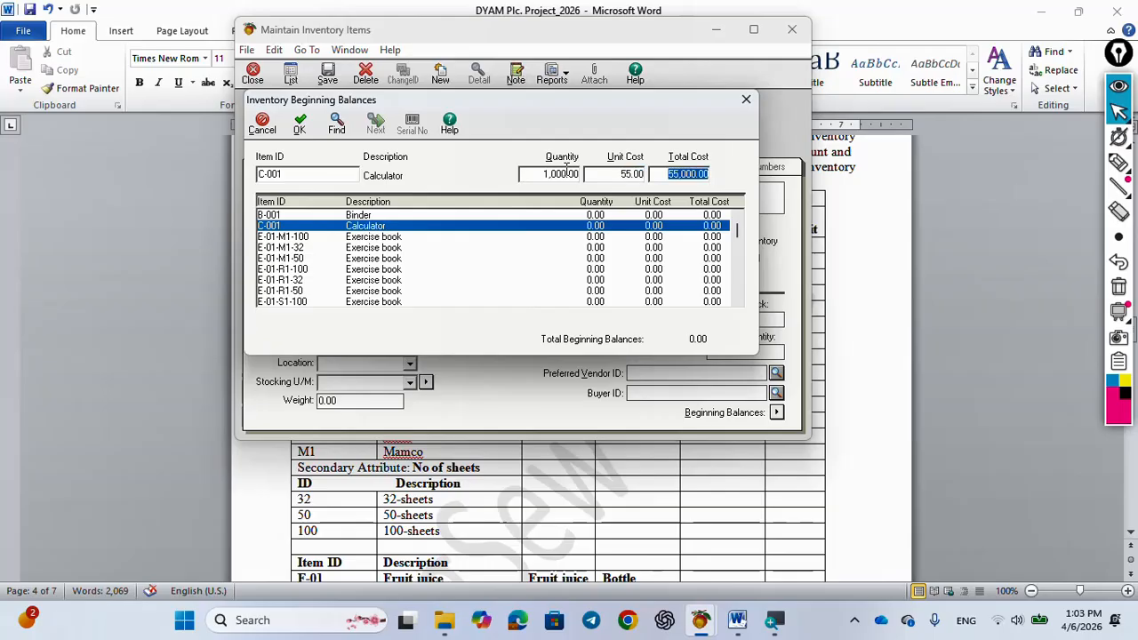
Step: Enter the beginning balance of Binder B-001 with a quantity of 1,500 and a unit cost of 65.00
left_click(367, 218)
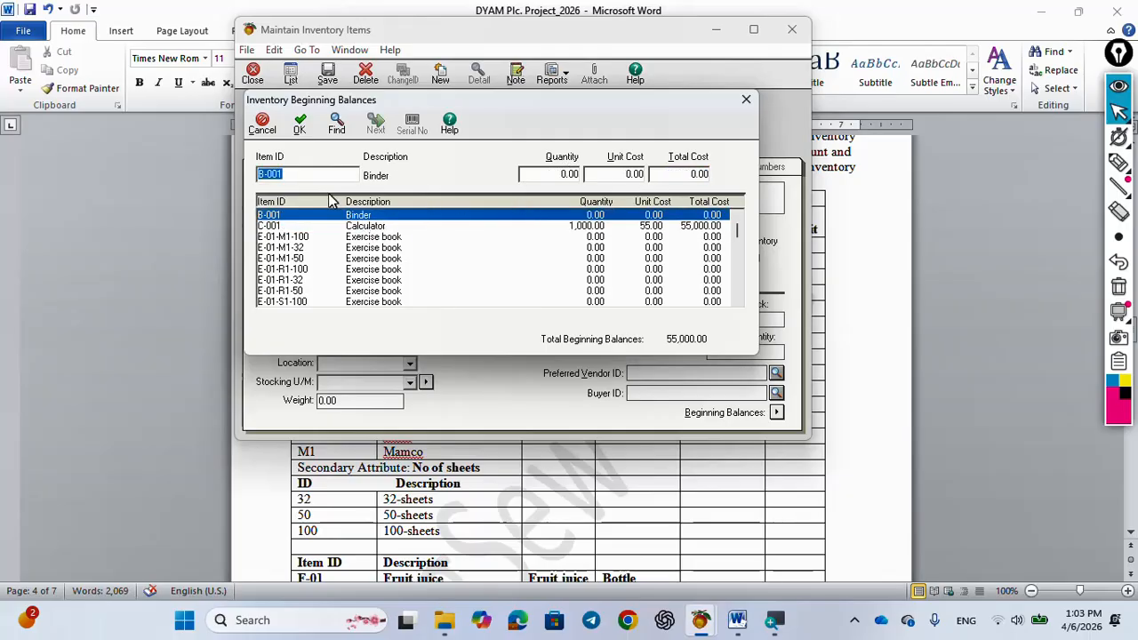
left_click(570, 174)
key("Tab")
type("65")
key("Tab")
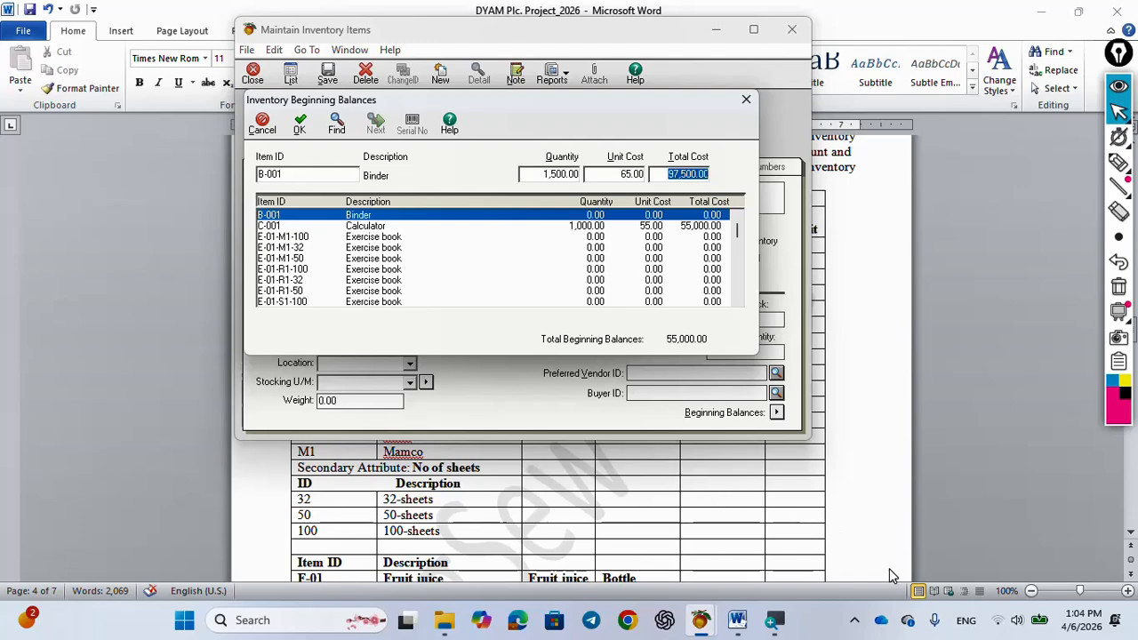
Step: Enter the beginning balance of School Bag S-001 with a quantity of 900 and a unit cost of 110.00
mouse_move(738, 620)
scroll(738, 236, "down", 1)
left_click_drag(738, 236, 735, 285)
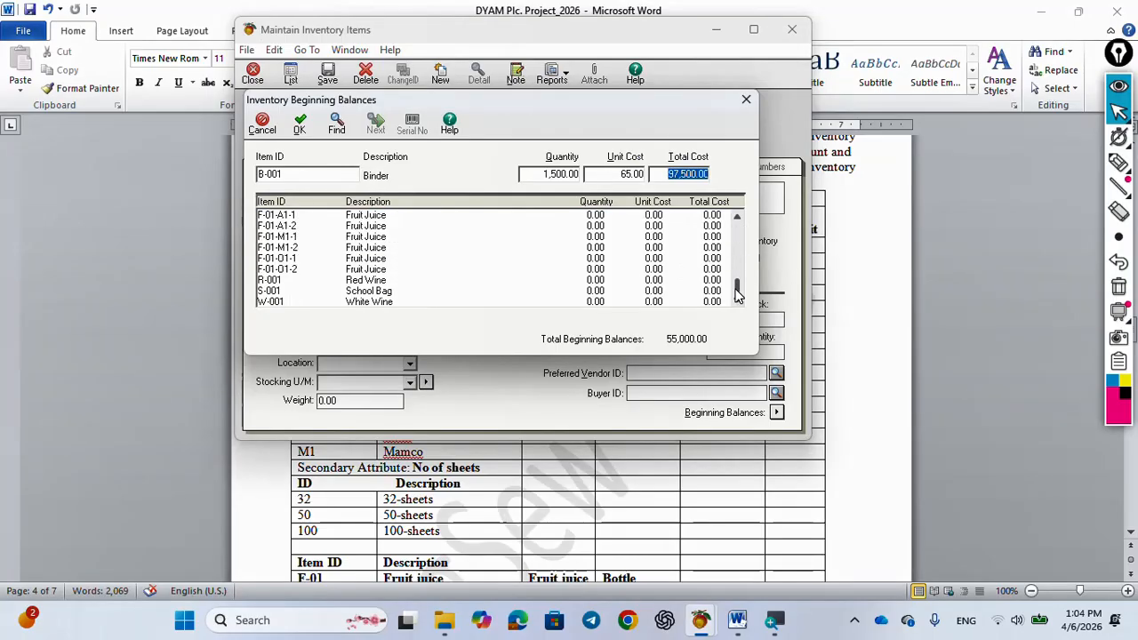
left_click(360, 294)
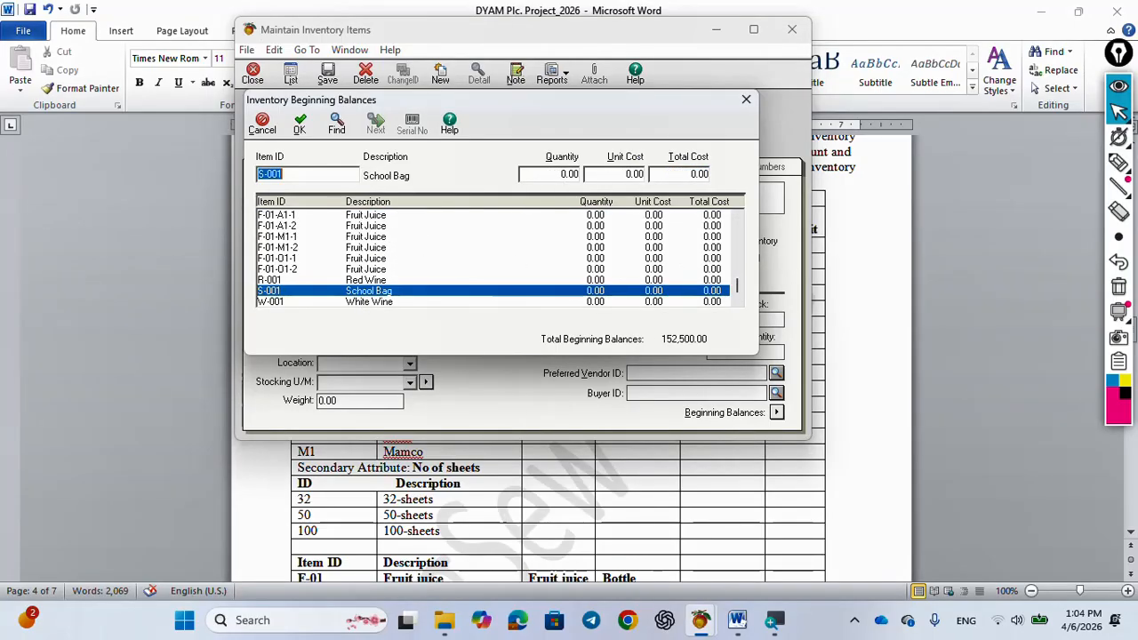
mouse_move(748, 620)
mouse_move(785, 541)
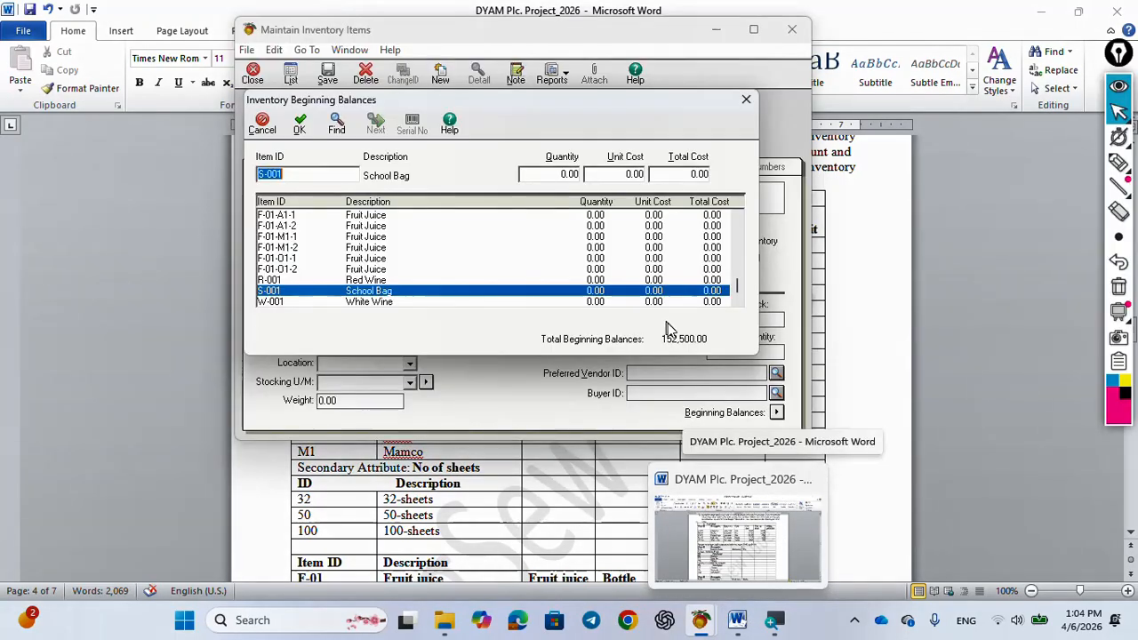
left_click(567, 175)
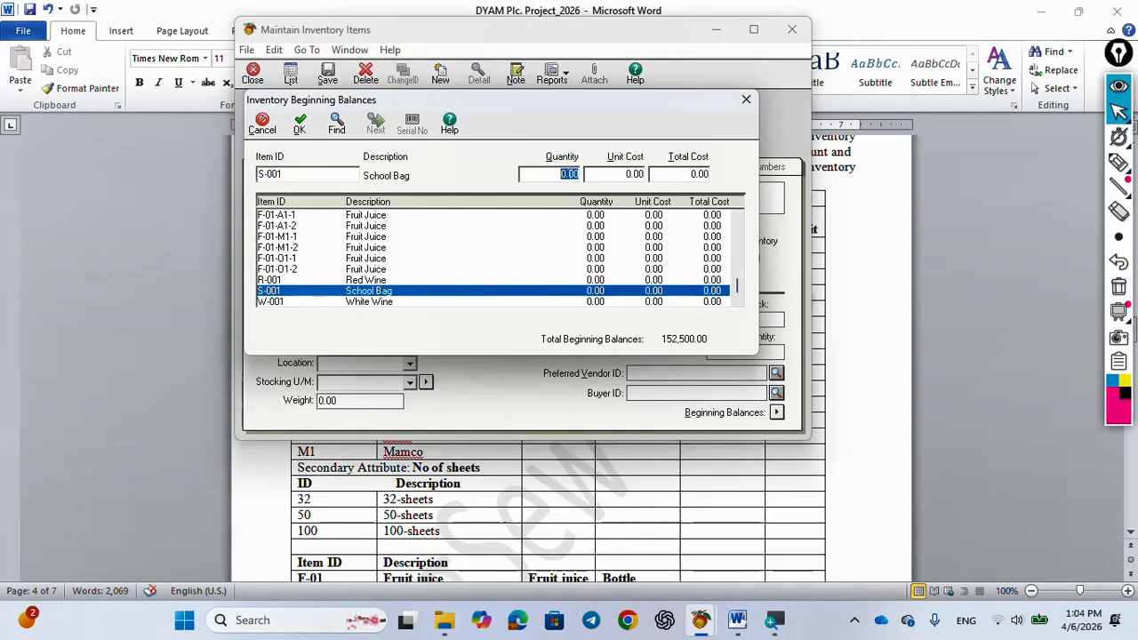
type("900")
key("Tab")
key("Tab")
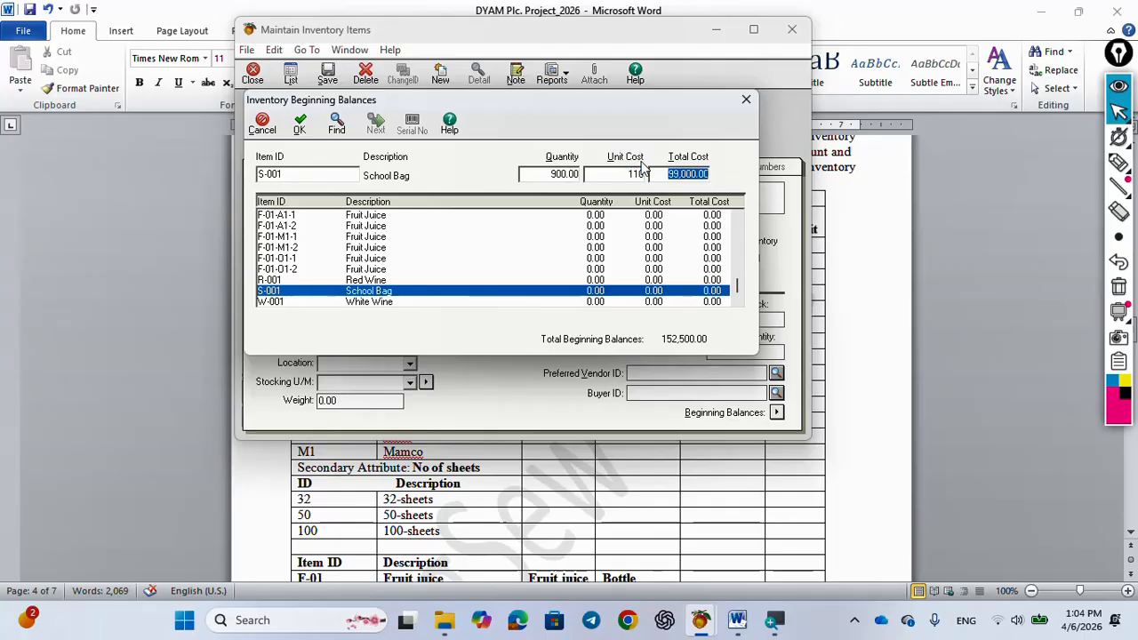
Step: Check the stock items table in the Word document and enter Red Wine R-001's beginning balance with quantity 960 and unit cost 35.00
left_click(717, 548)
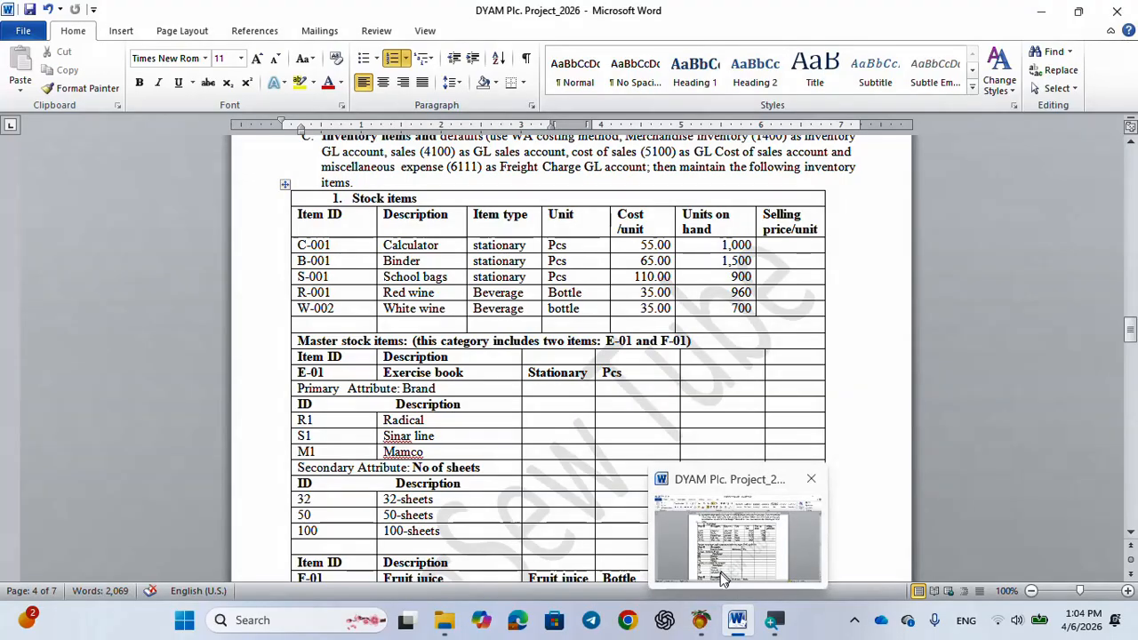
mouse_move(700, 627)
left_click(768, 534)
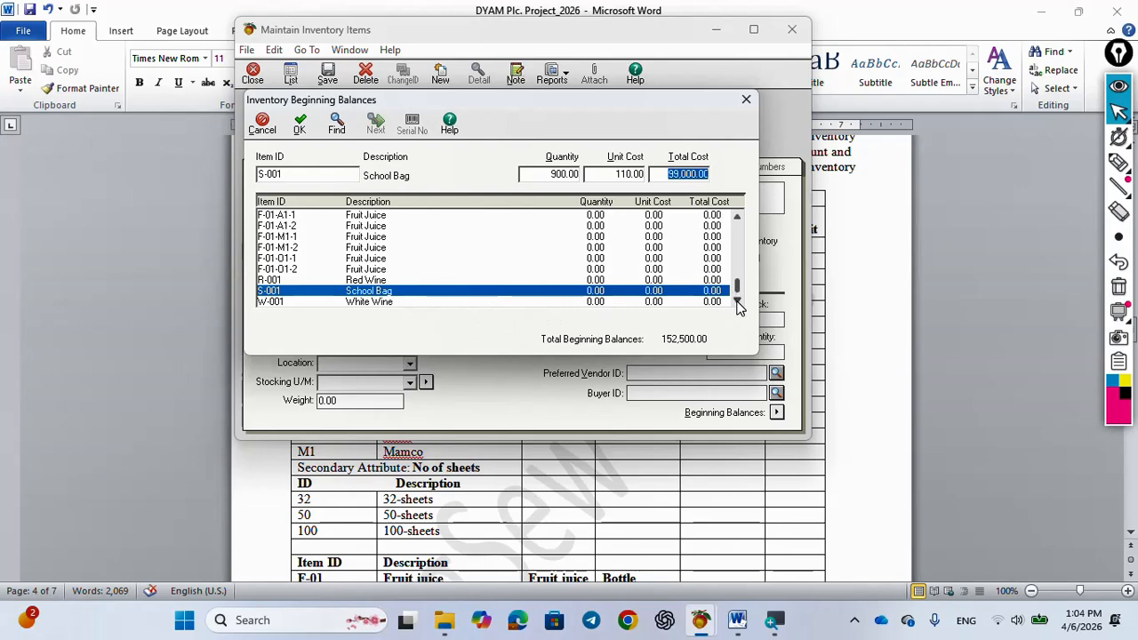
left_click(372, 281)
left_click(574, 174)
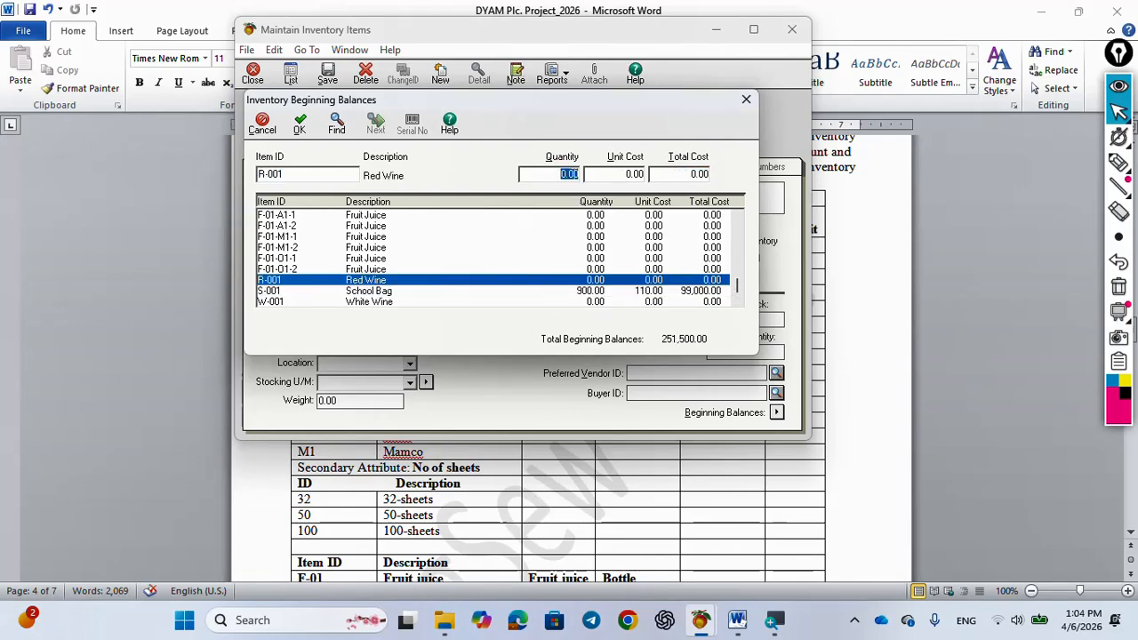
left_click(630, 174)
type("35")
key("Tab")
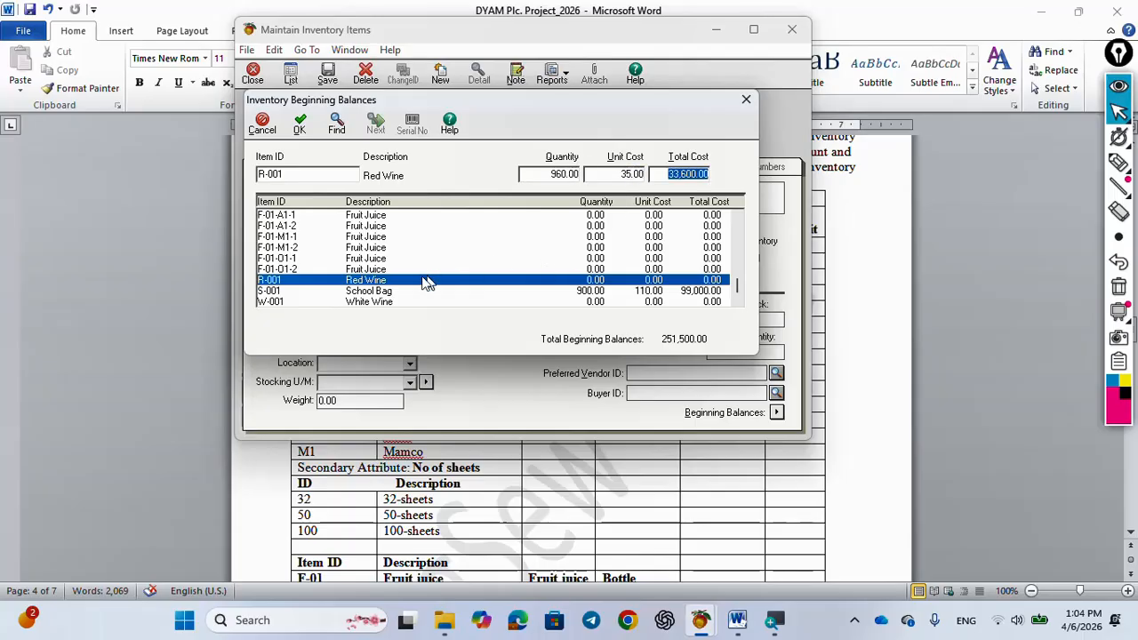
Step: Enter the beginning balance of White Wine W-001 with a quantity of 700 and a unit cost of 35.00
left_click(382, 303)
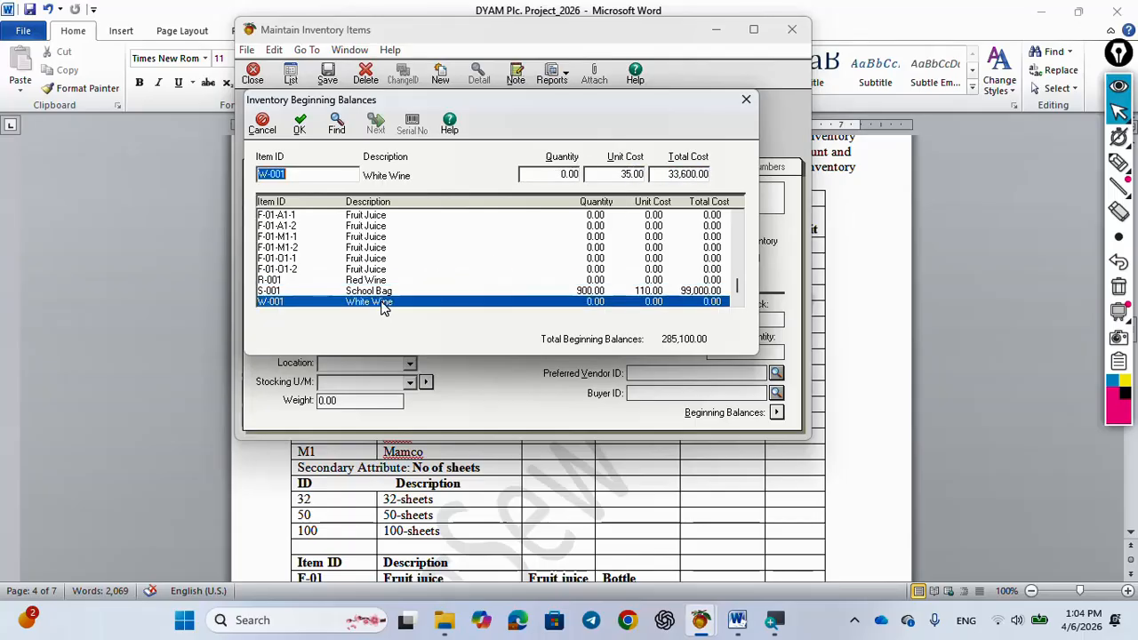
left_click(569, 173)
key("BackSpace")
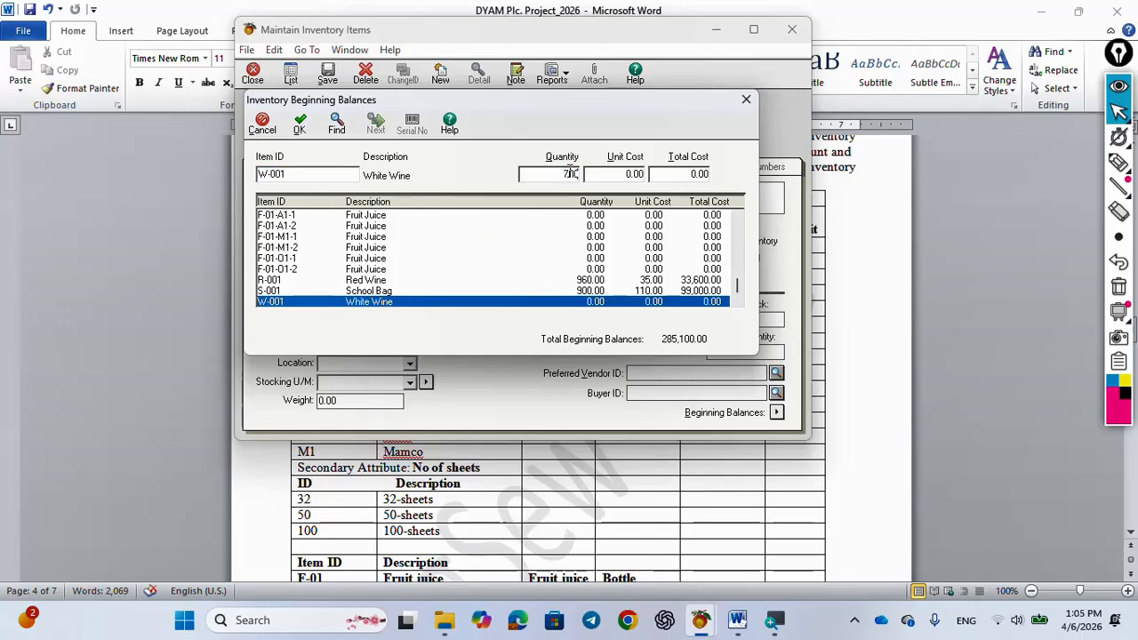
type("700")
key("Tab")
key("Tab")
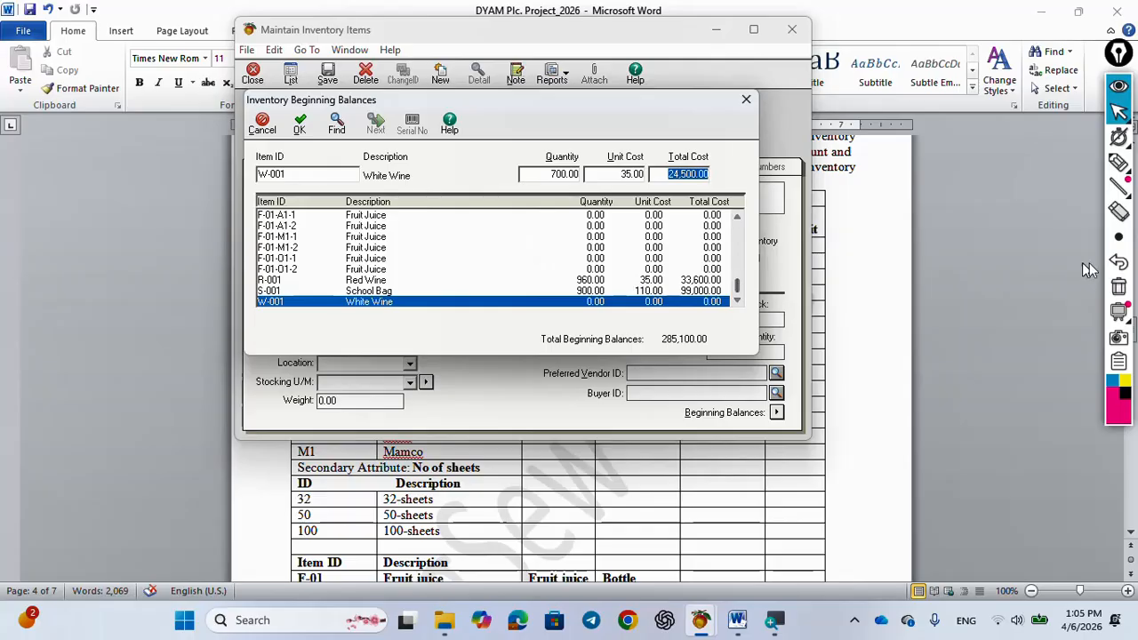
Step: Circle the Total Beginning Balances figure with the annotation pen and clear the circle
left_click(1121, 287)
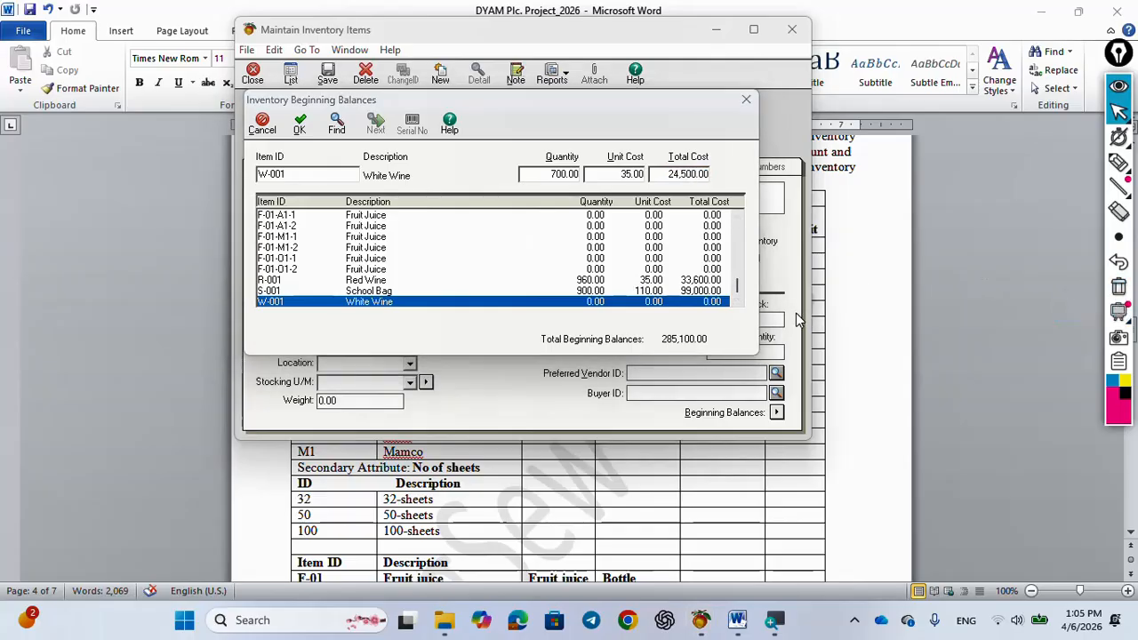
left_click(1119, 161)
mouse_move(717, 333)
left_mouse_down()
mouse_move(543, 336)
mouse_move(551, 356)
mouse_move(609, 358)
mouse_move(703, 355)
mouse_move(730, 338)
left_mouse_up()
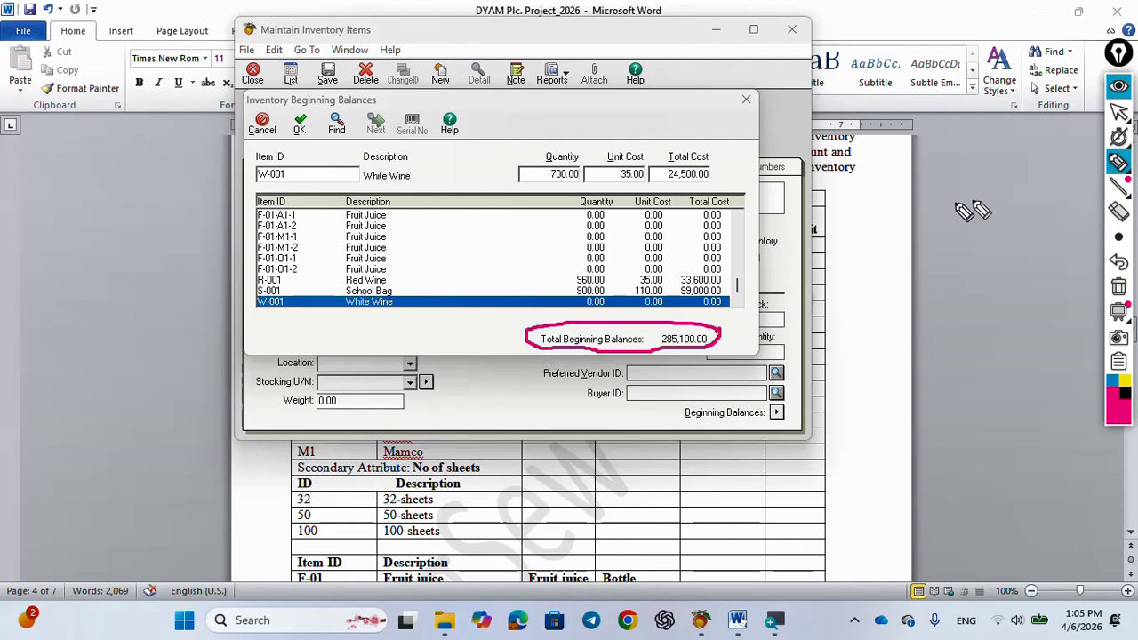
mouse_move(1120, 234)
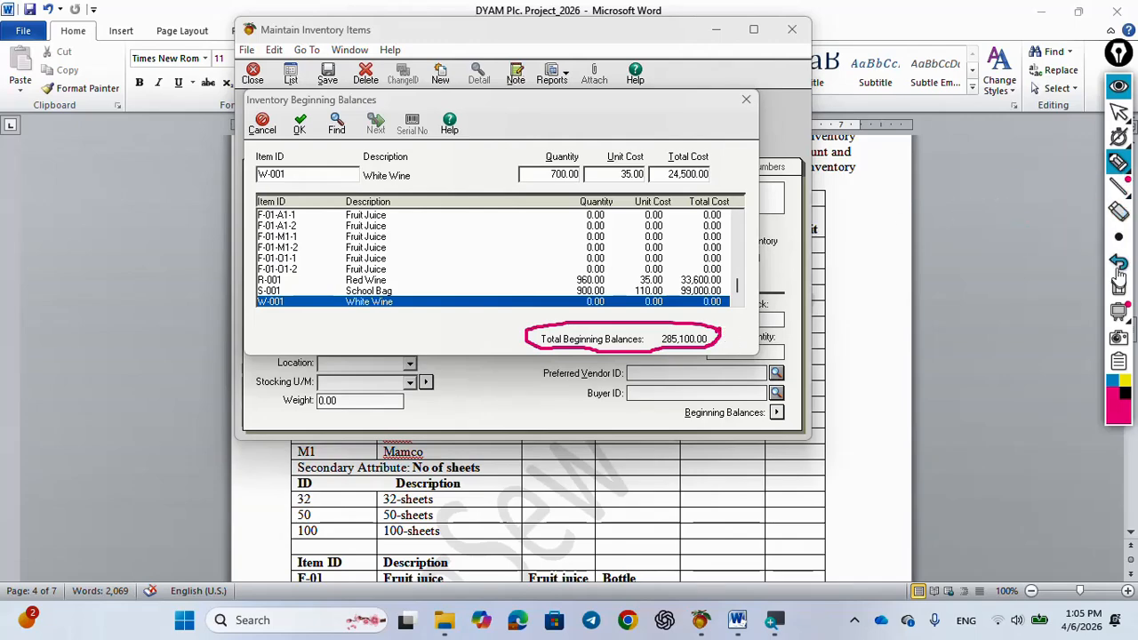
left_click(1119, 286)
left_click(1120, 90)
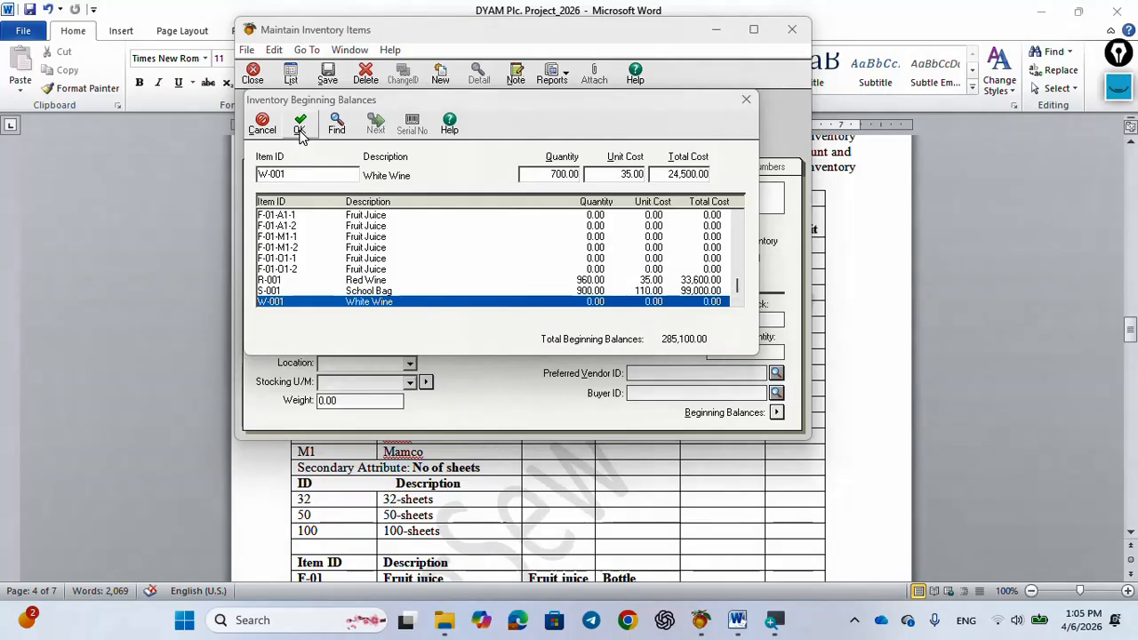
Step: Circle the OK command with the annotation pen and save the inventory beginning balances
left_click_drag(740, 289, 738, 224)
left_click(1119, 86)
left_click(1122, 160)
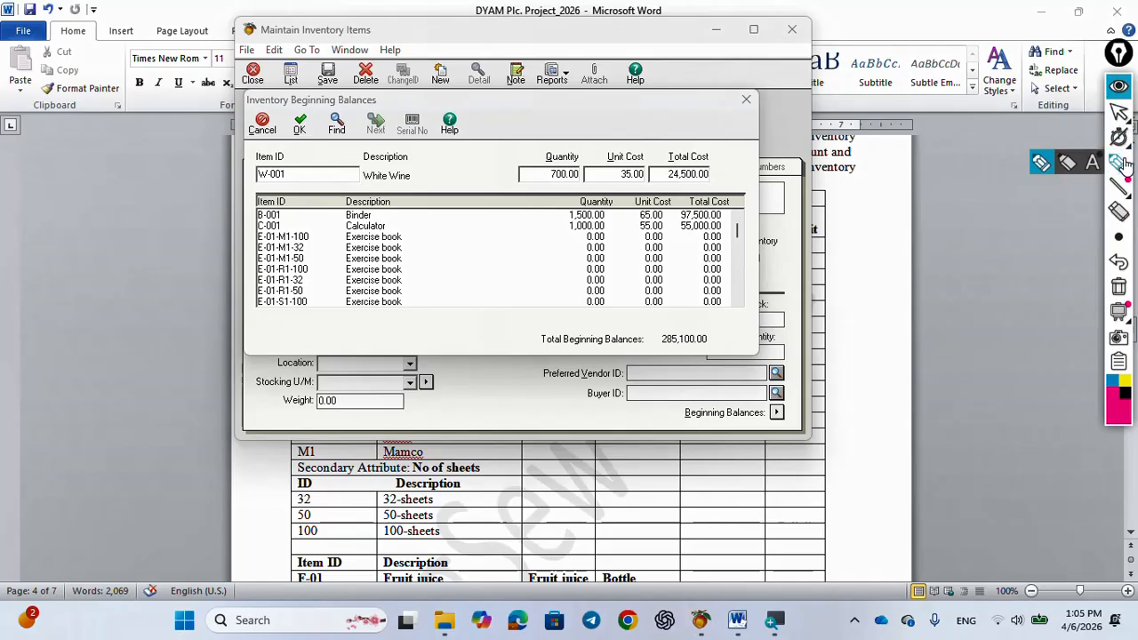
mouse_move(307, 115)
left_mouse_down()
mouse_move(313, 150)
mouse_move(329, 132)
mouse_move(325, 141)
left_mouse_up()
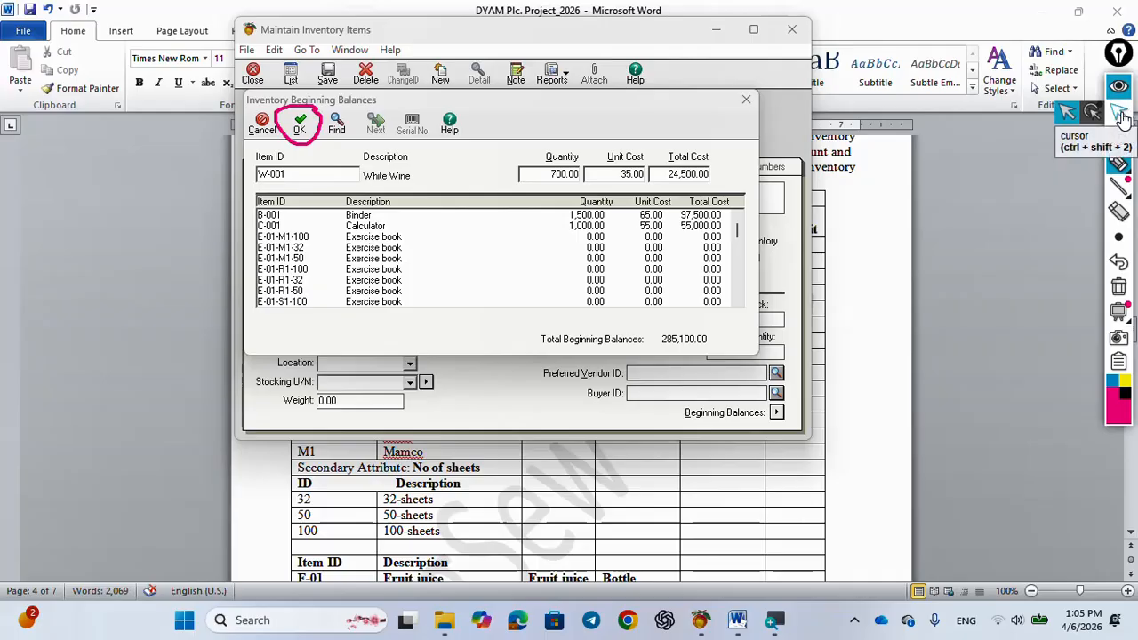
left_click(1121, 116)
left_click(300, 129)
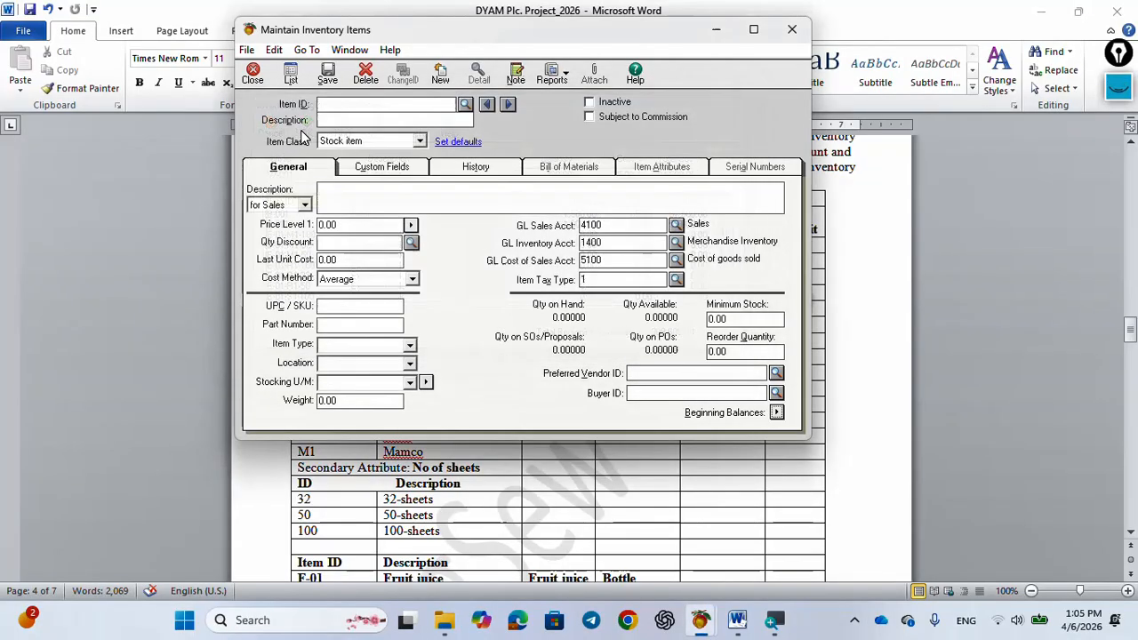